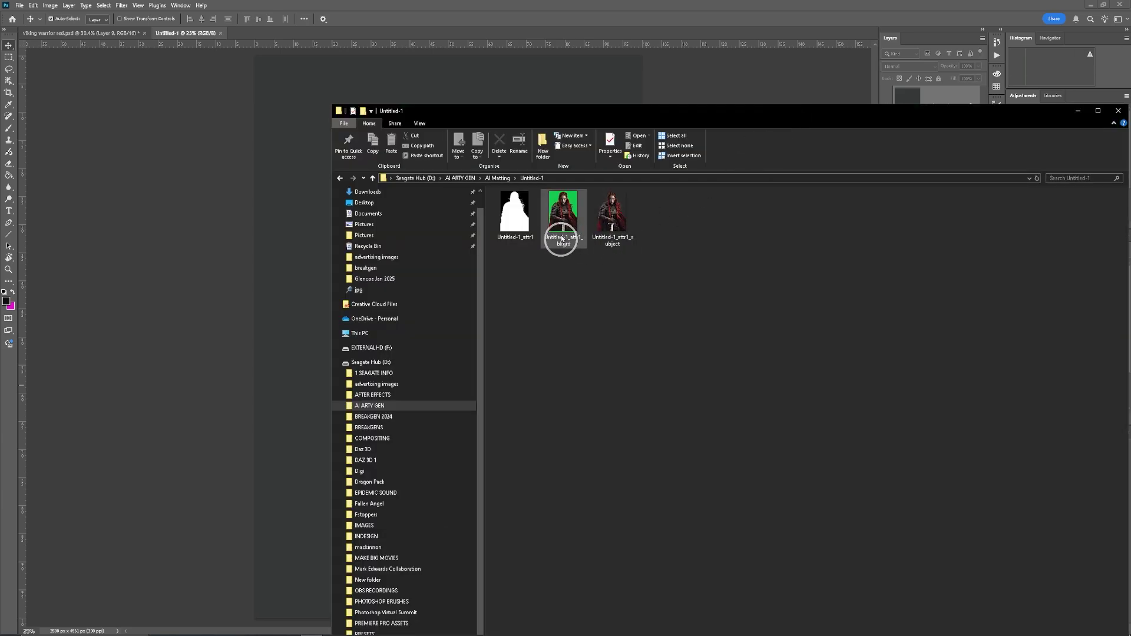
- Look over the subject, background and mask files, then move the folder window right
left_click(629, 224)
left_click(609, 218)
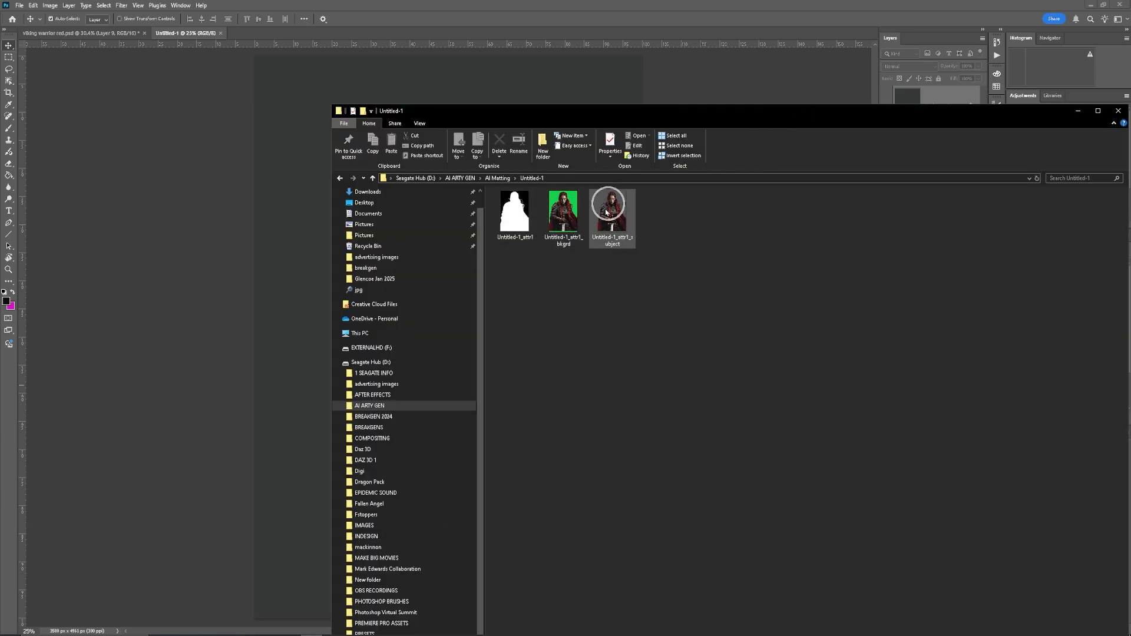
left_click(564, 212)
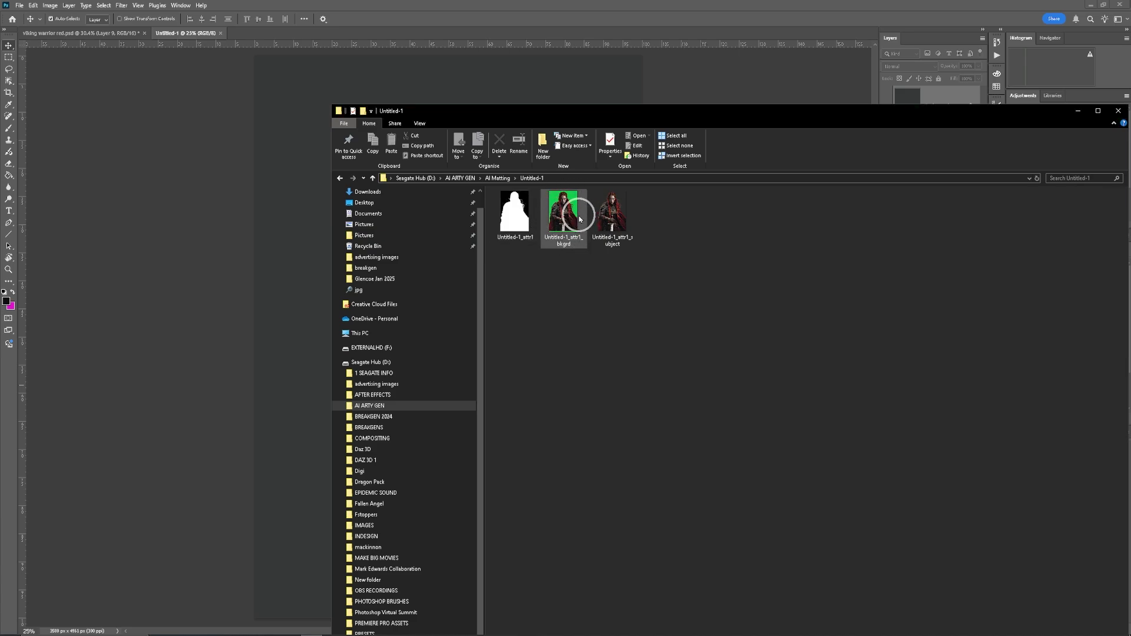
left_click(535, 203)
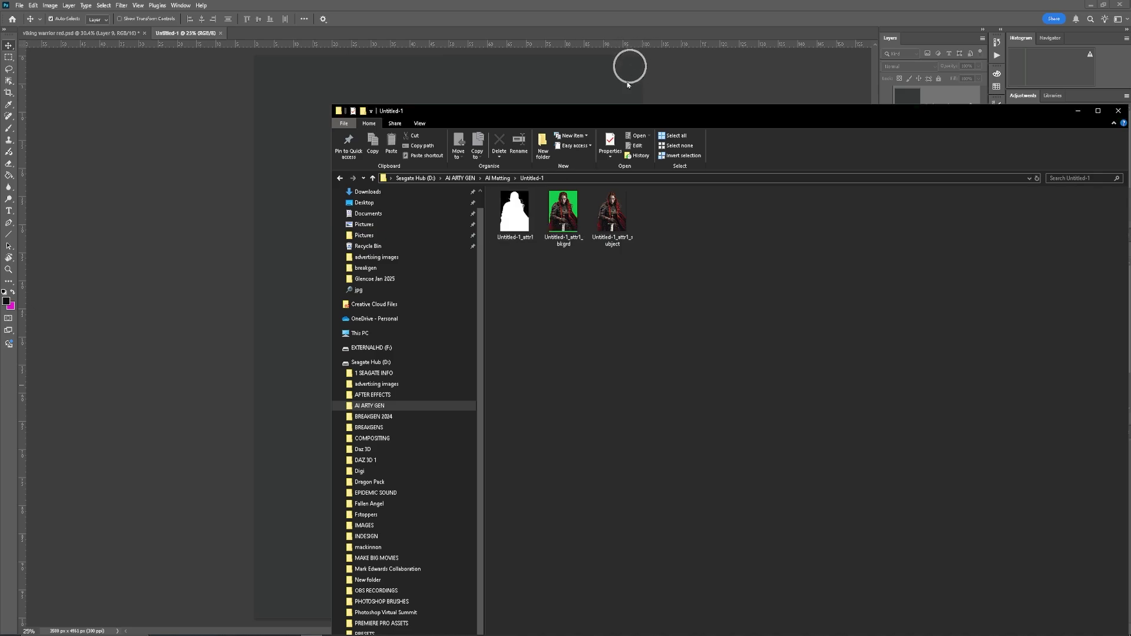
left_click_drag(593, 111, 891, 101)
- Select Untitled-1_attr1_subject plus the Untitled-1_attr1 mask and drag both into Untitled-1
left_click(911, 241)
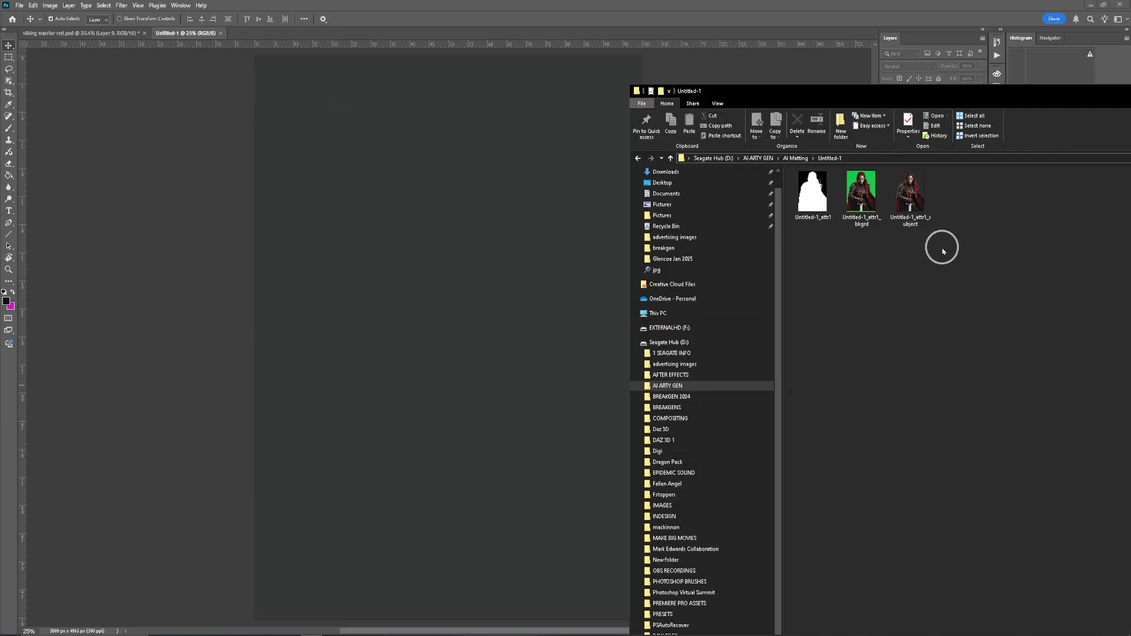
left_click(914, 221)
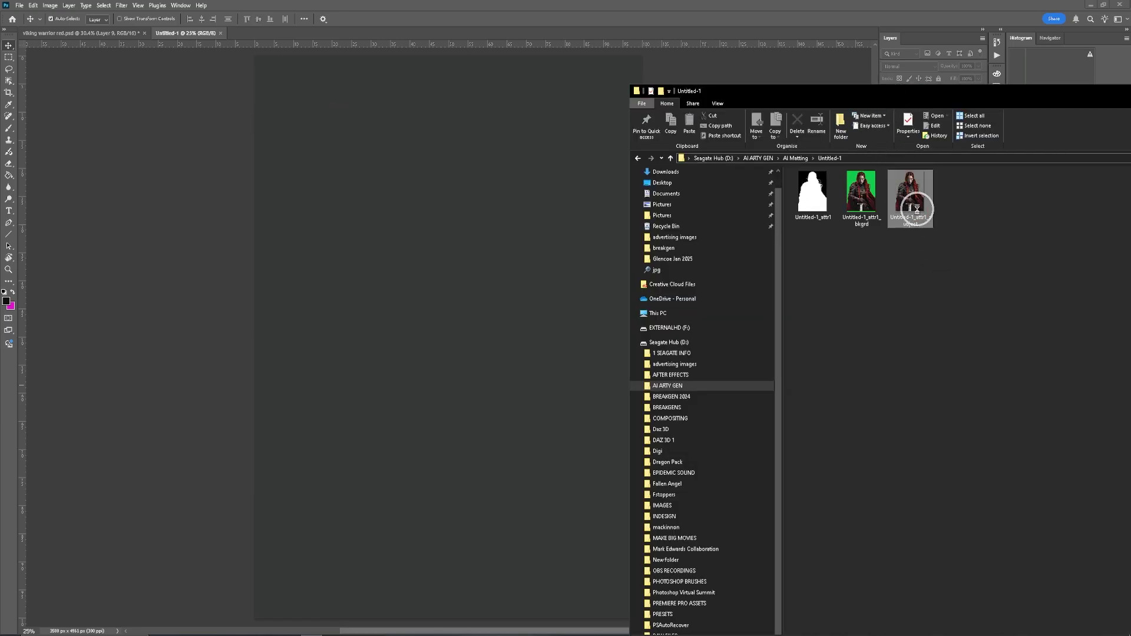
left_click(918, 211)
left_click(816, 209, "ctrl")
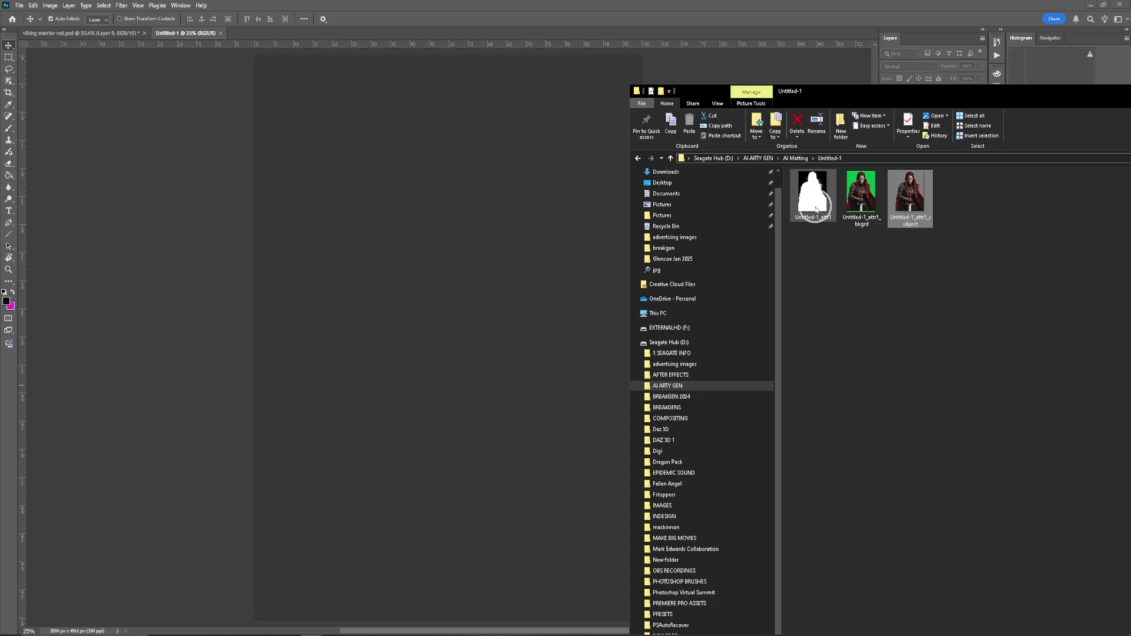
left_click_drag(816, 209, 494, 230)
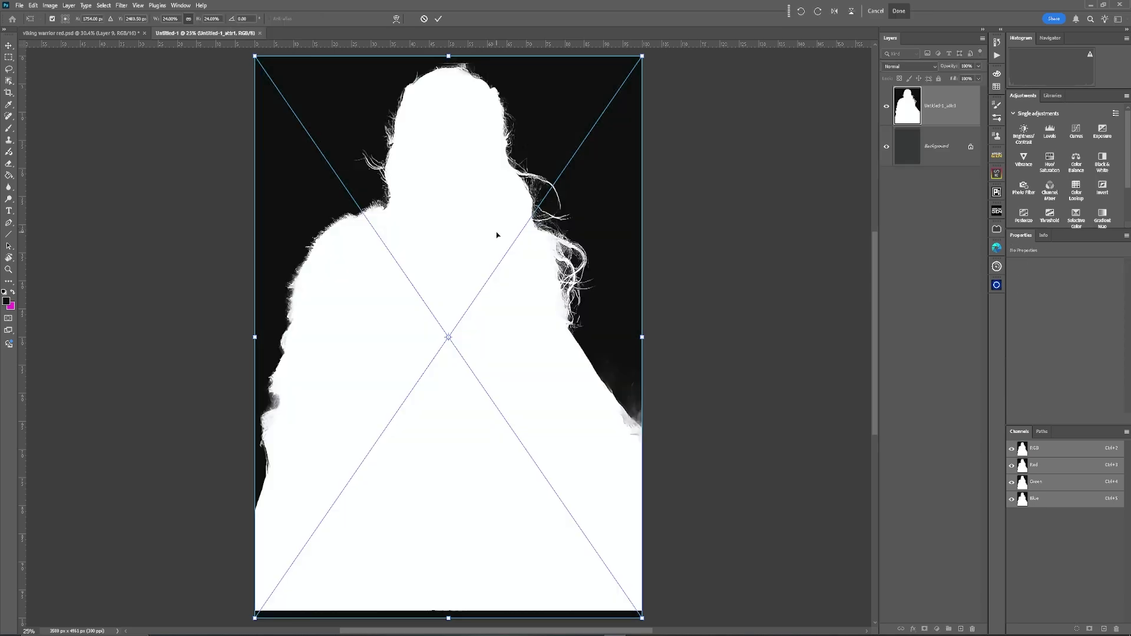
- Commit the placed mask and subject images, leaving the subject layer active on top
left_click(438, 19)
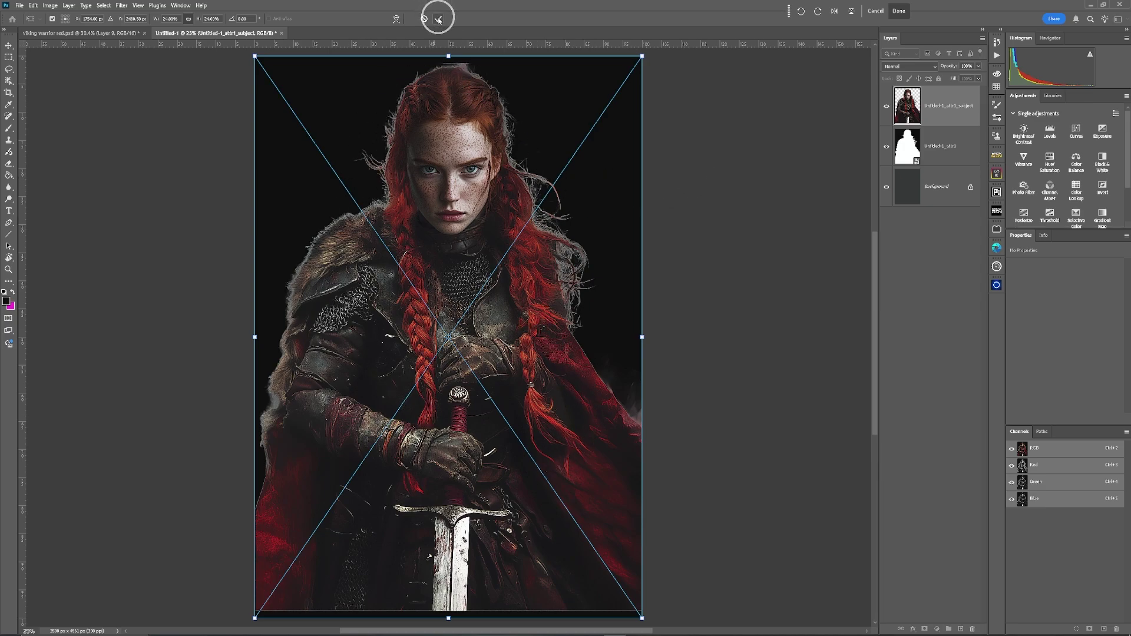
left_click(438, 18)
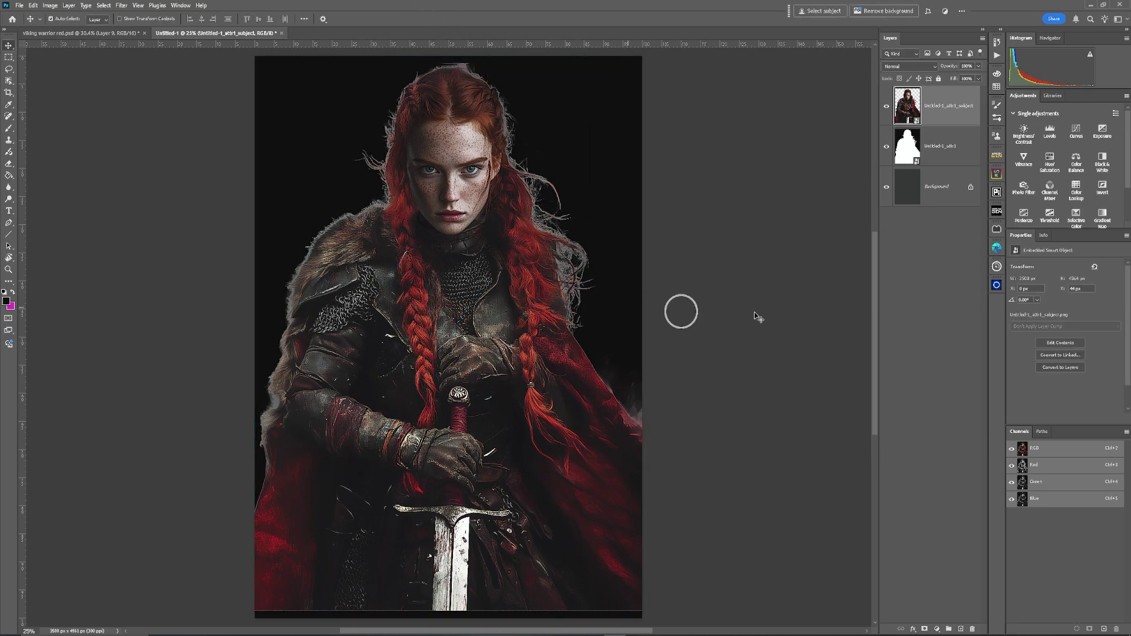
left_click(902, 150)
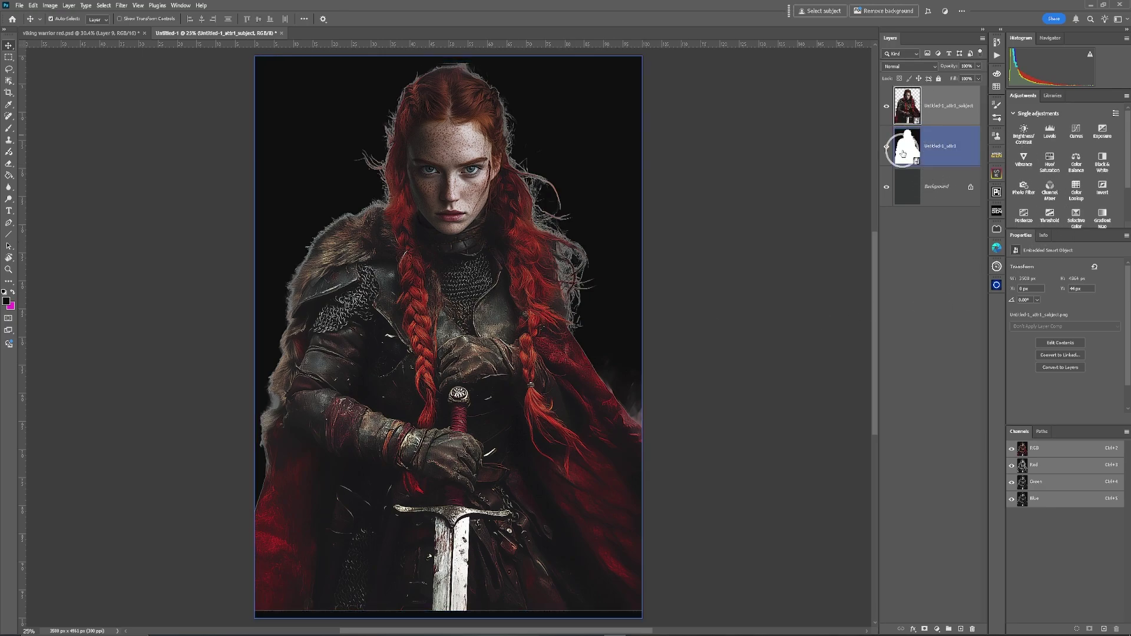
left_click(952, 114)
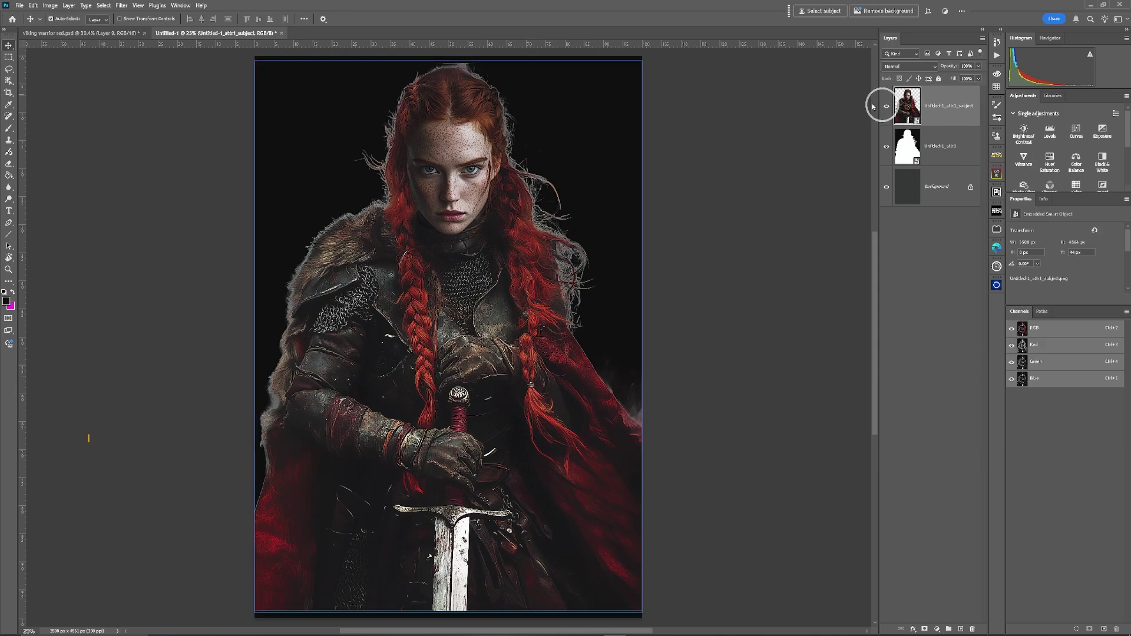
- Hide the subject layer, view the mask's Blue channel alone, and duplicate it as Blue copy
left_click(886, 106)
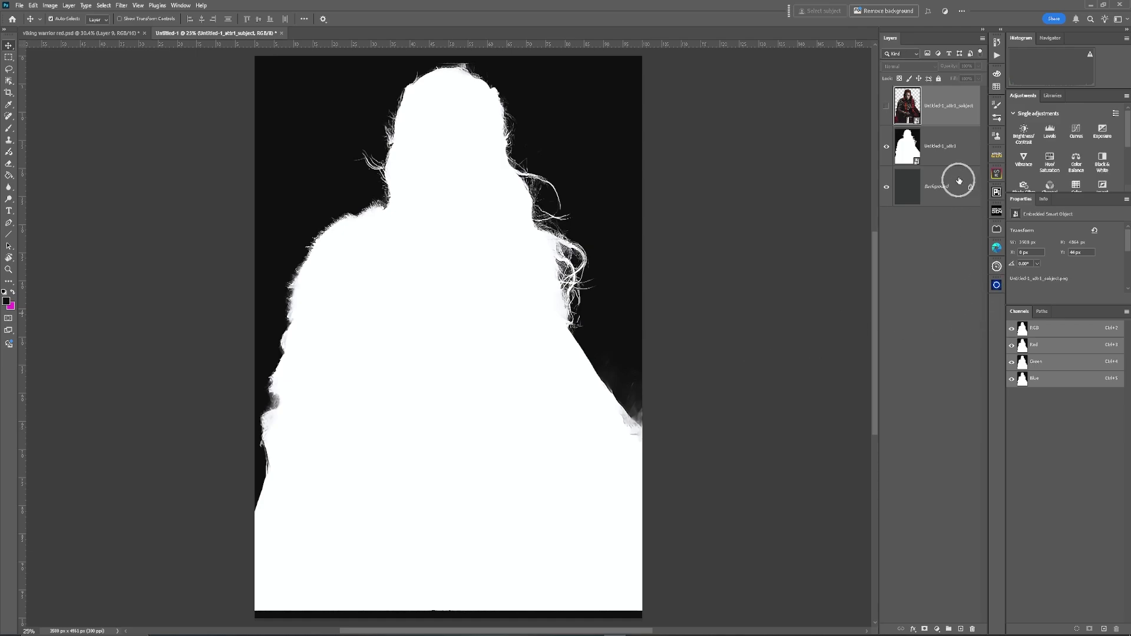
left_click(956, 154)
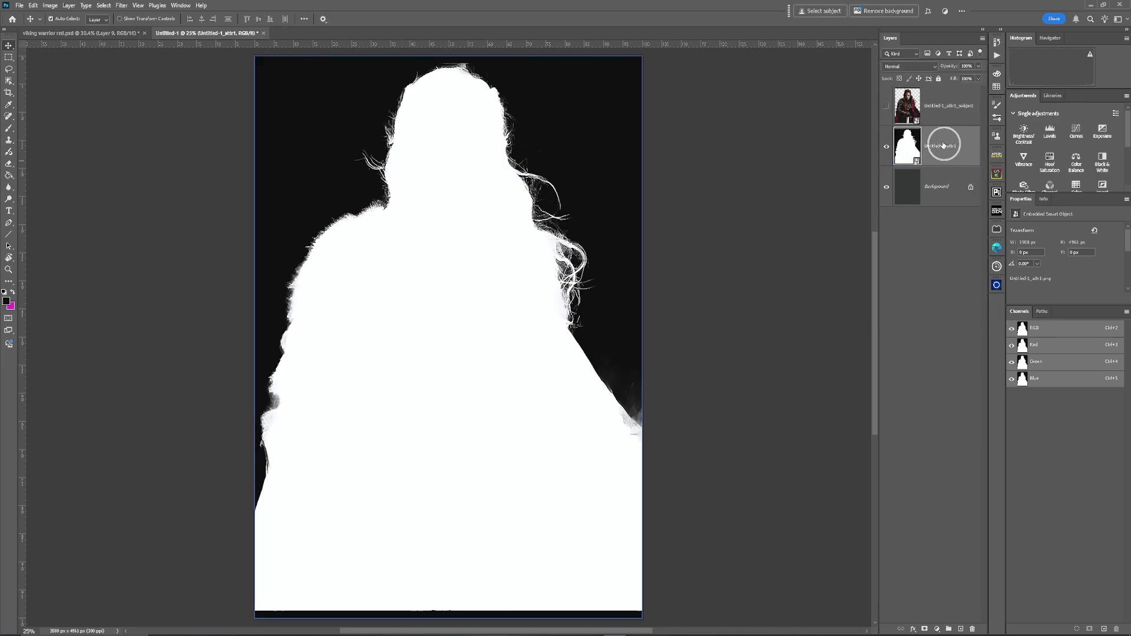
left_click(1011, 346)
left_click(1012, 378)
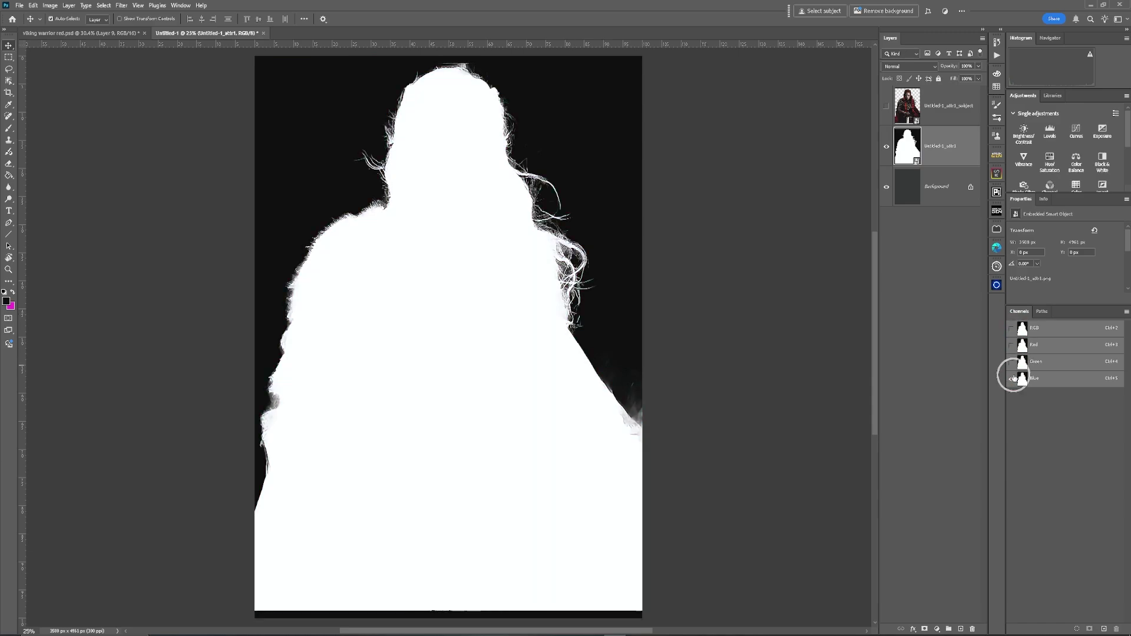
left_click(1012, 328)
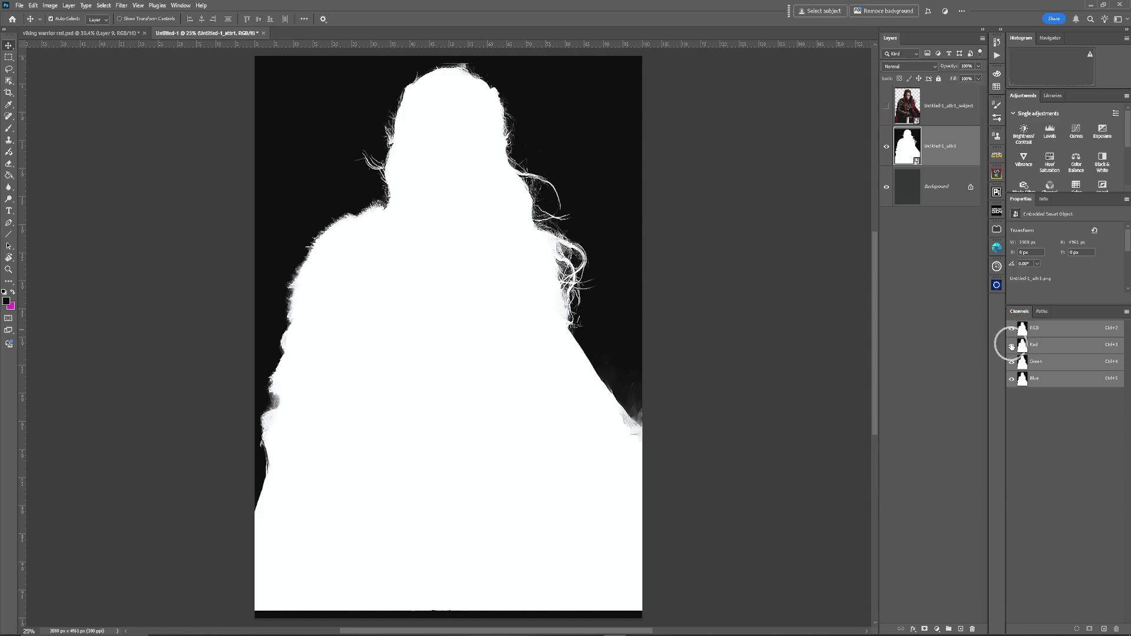
left_click(1012, 346)
left_click(1012, 361)
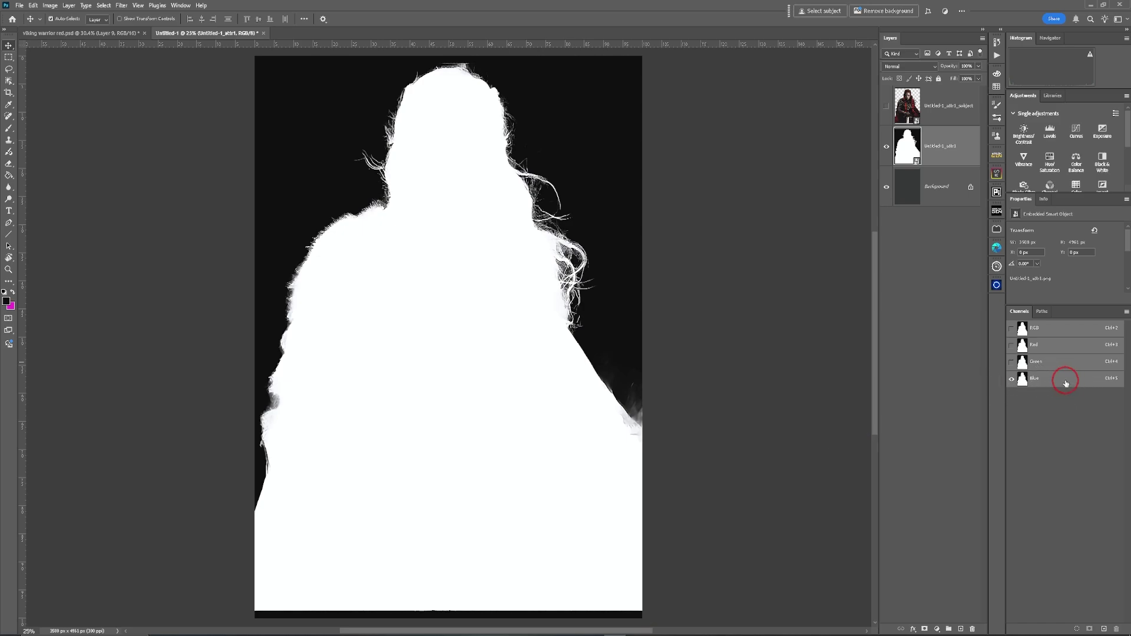
left_click_drag(1065, 384, 1104, 631)
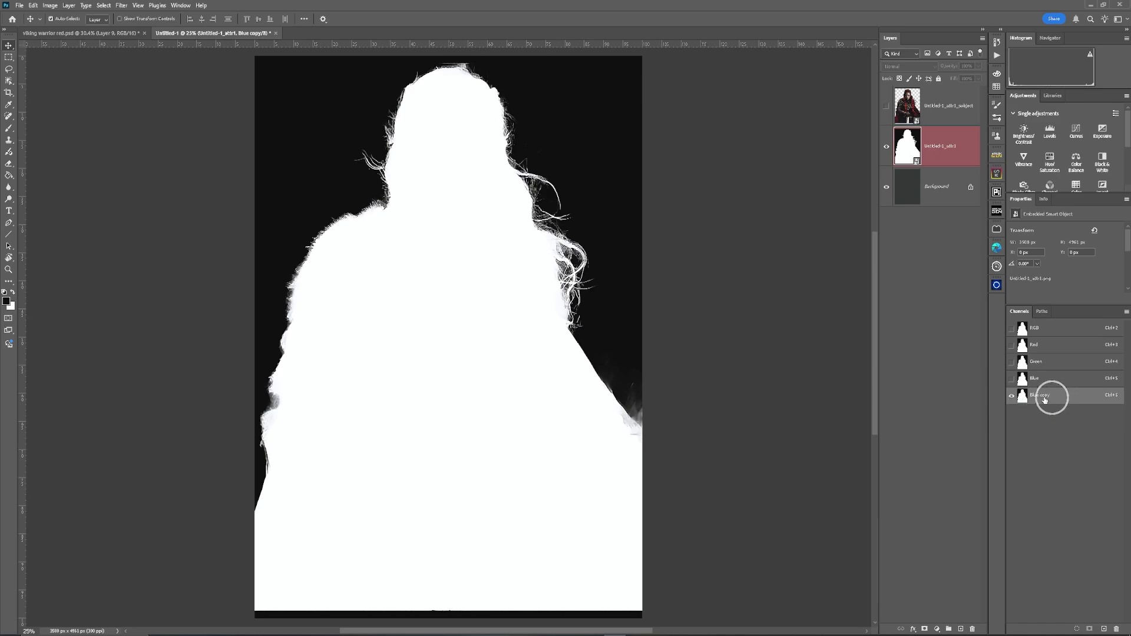
left_click(50, 6)
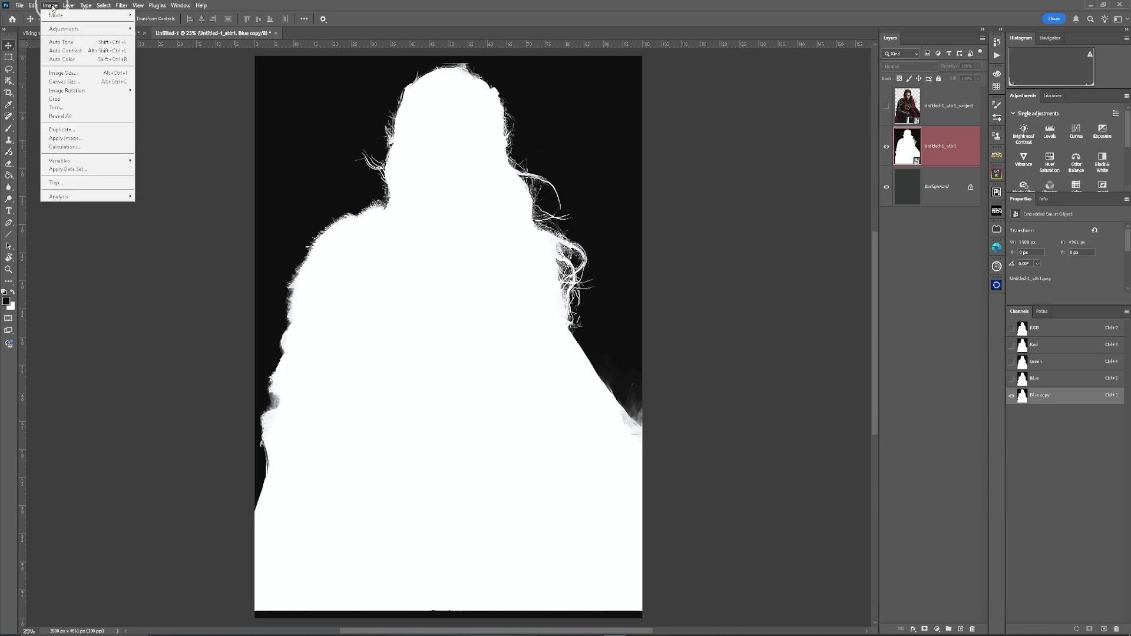
mouse_move(88, 29)
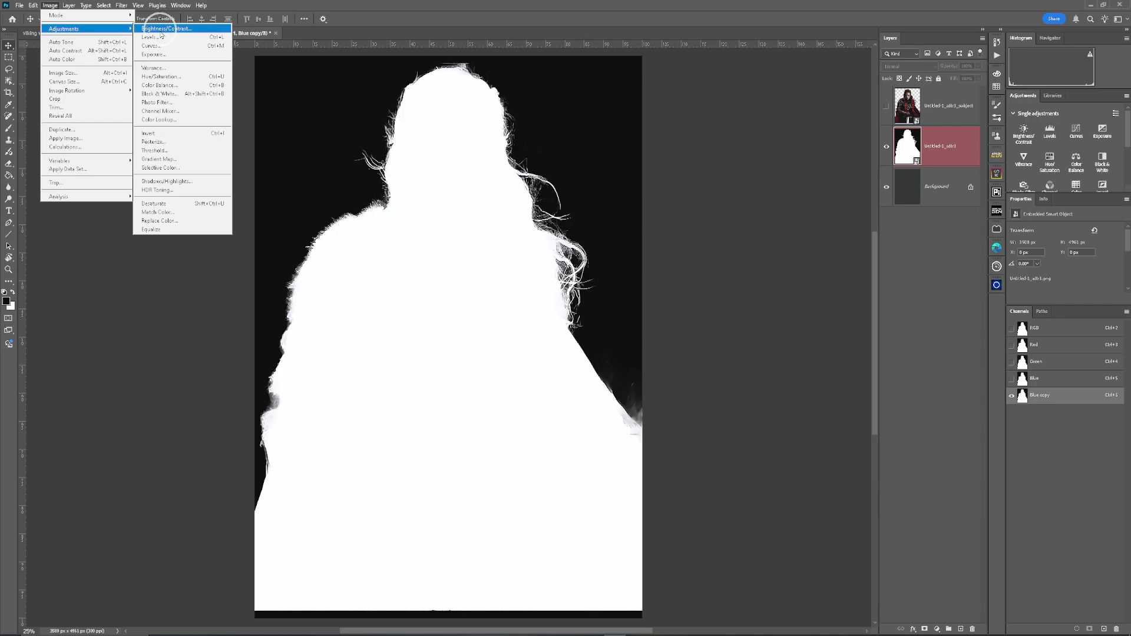
left_click(154, 37)
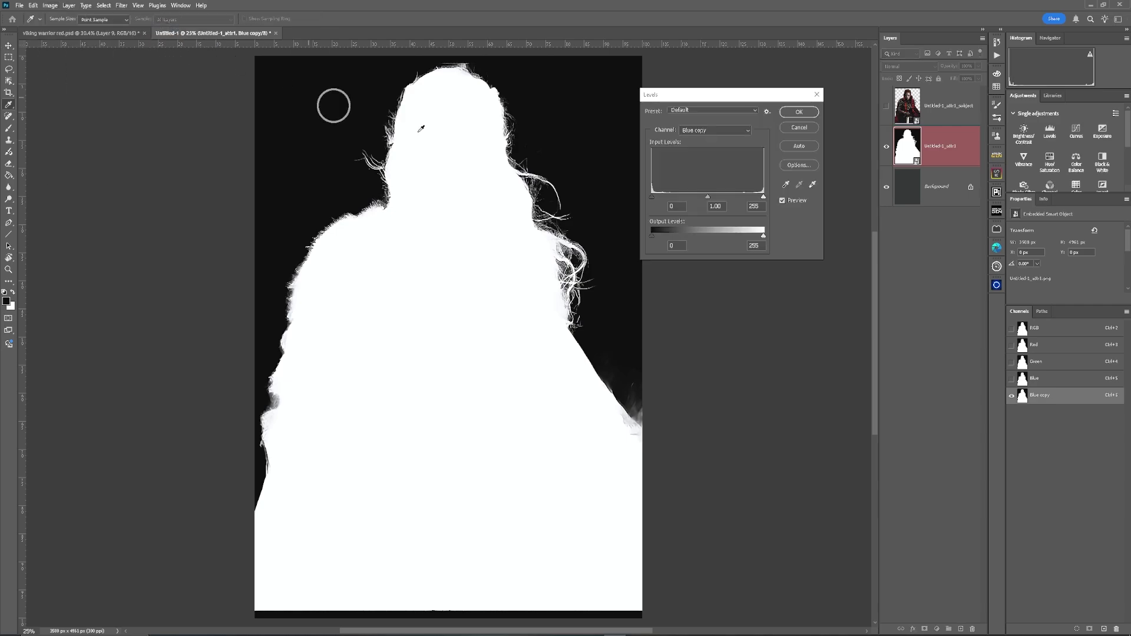
mouse_move(707, 198)
left_mouse_down()
mouse_move(760, 199)
mouse_move(652, 192)
mouse_move(712, 198)
left_mouse_up()
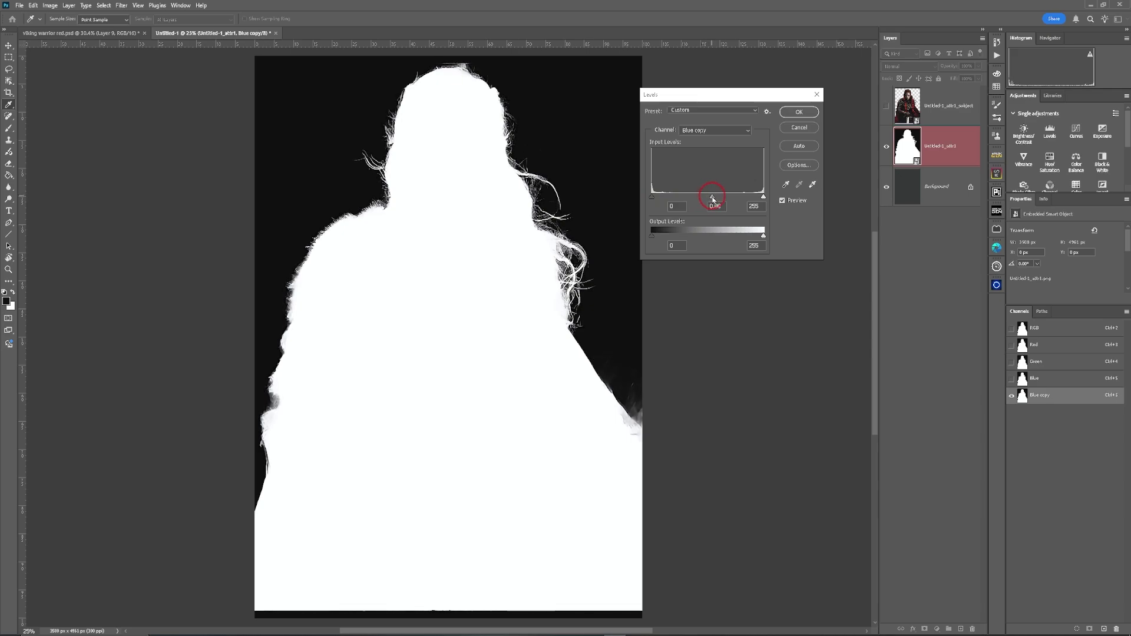
left_click(802, 128)
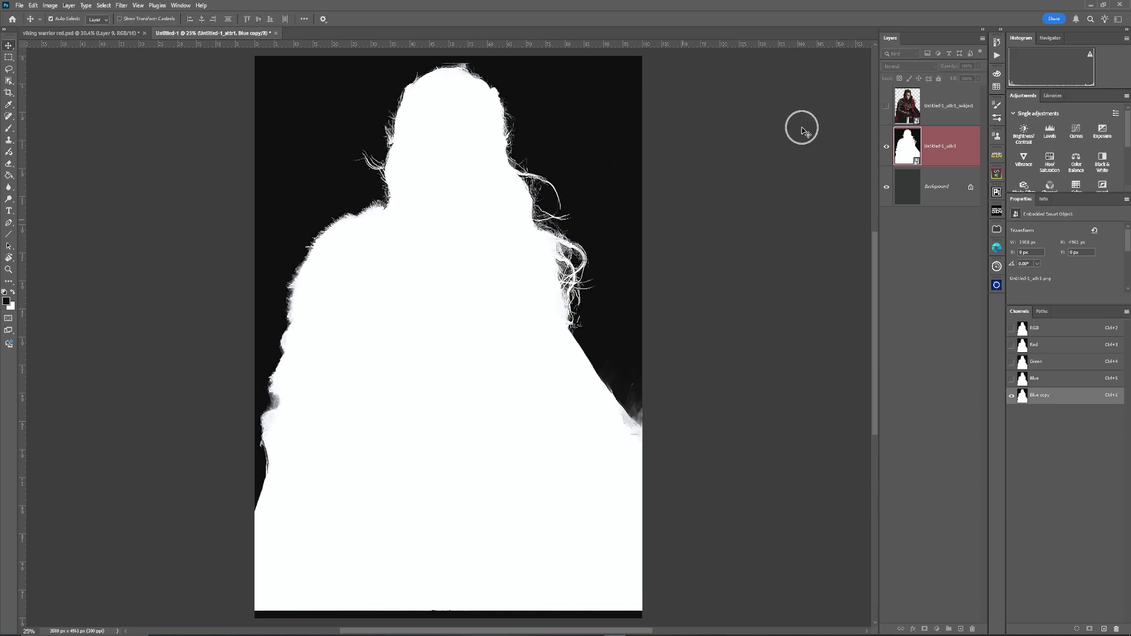
- Apply Curves to Blue copy, pulling input 219 down to 159 to boost mask contrast
left_click(52, 7)
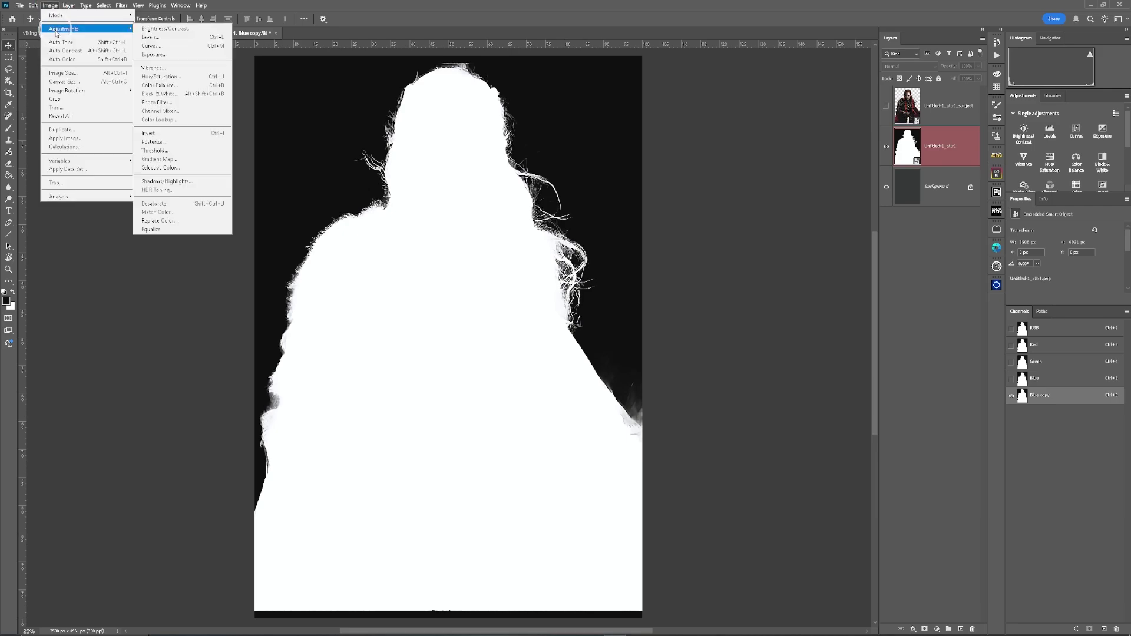
left_click(159, 47)
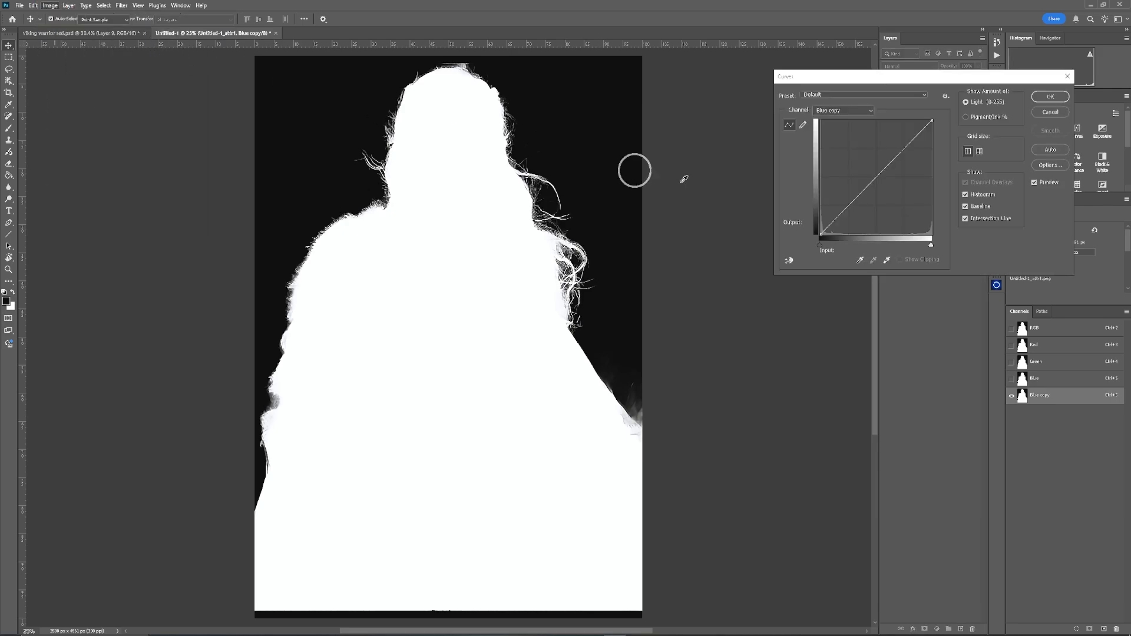
left_click(846, 207)
left_click_drag(847, 210, 850, 233)
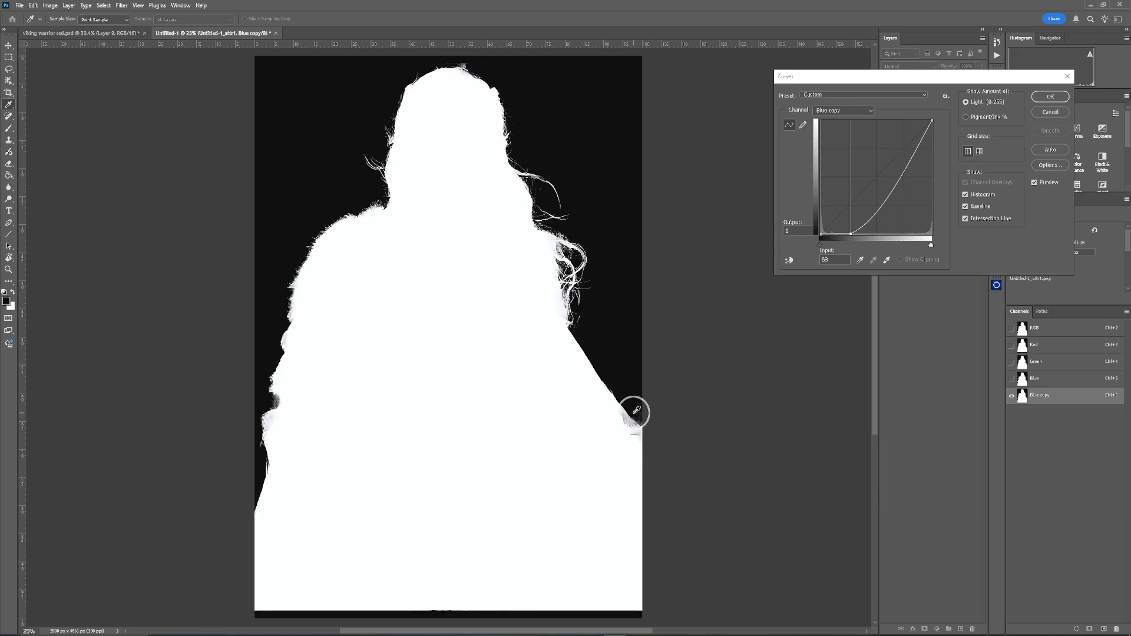
left_click_drag(898, 178, 900, 153)
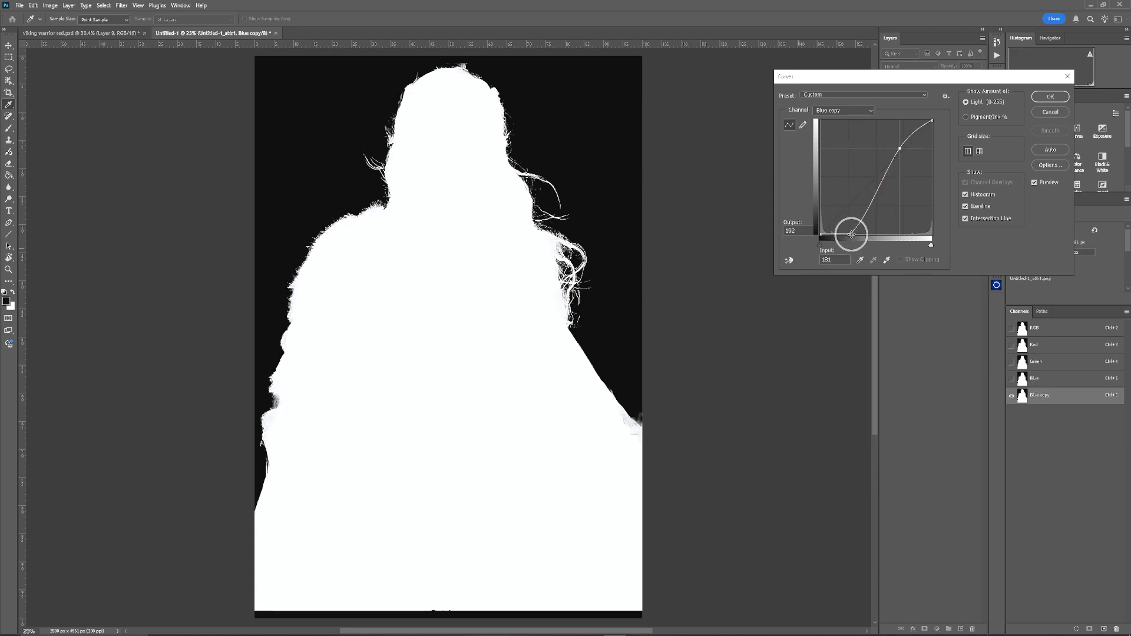
mouse_move(849, 234)
left_mouse_down()
mouse_move(833, 179)
mouse_move(840, 197)
mouse_move(828, 215)
mouse_move(850, 228)
left_mouse_up()
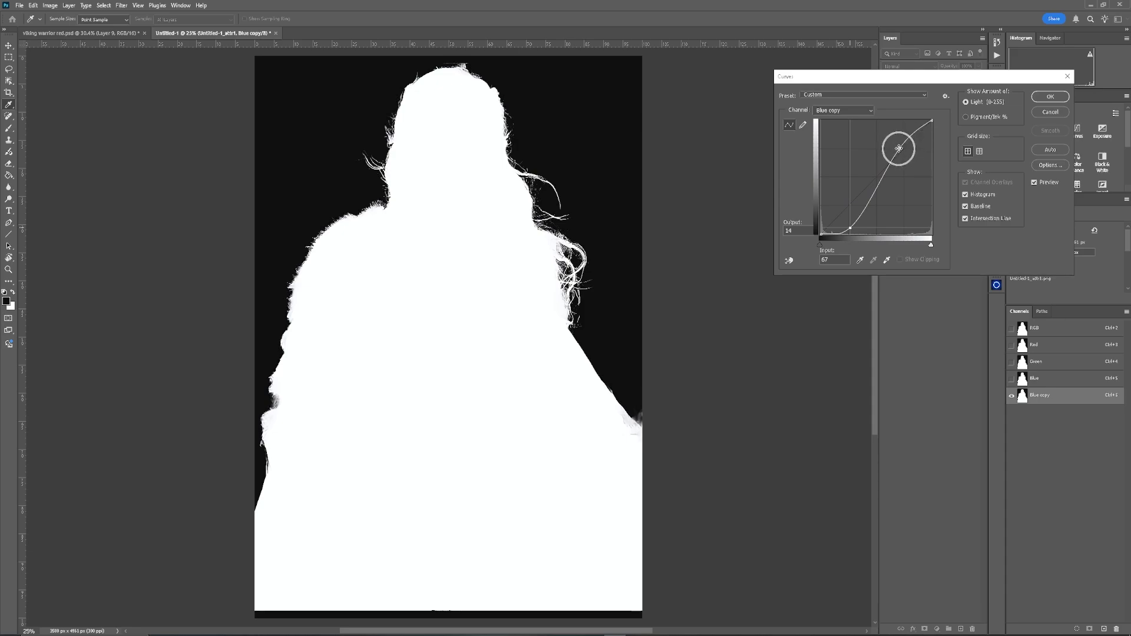
left_click_drag(898, 148, 915, 163)
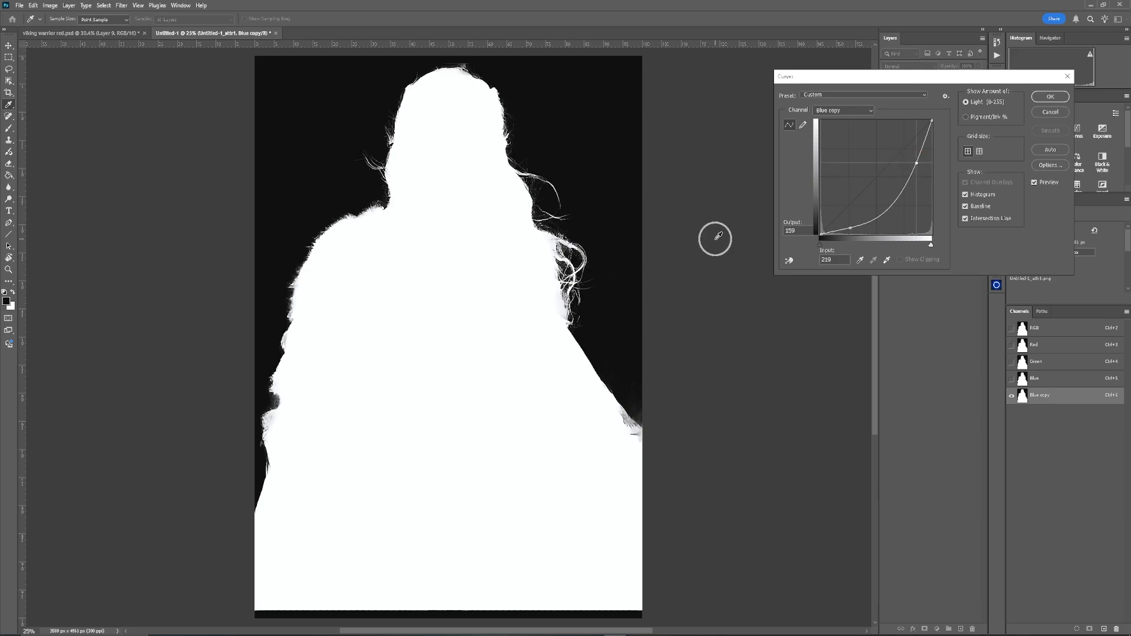
left_click(1051, 97)
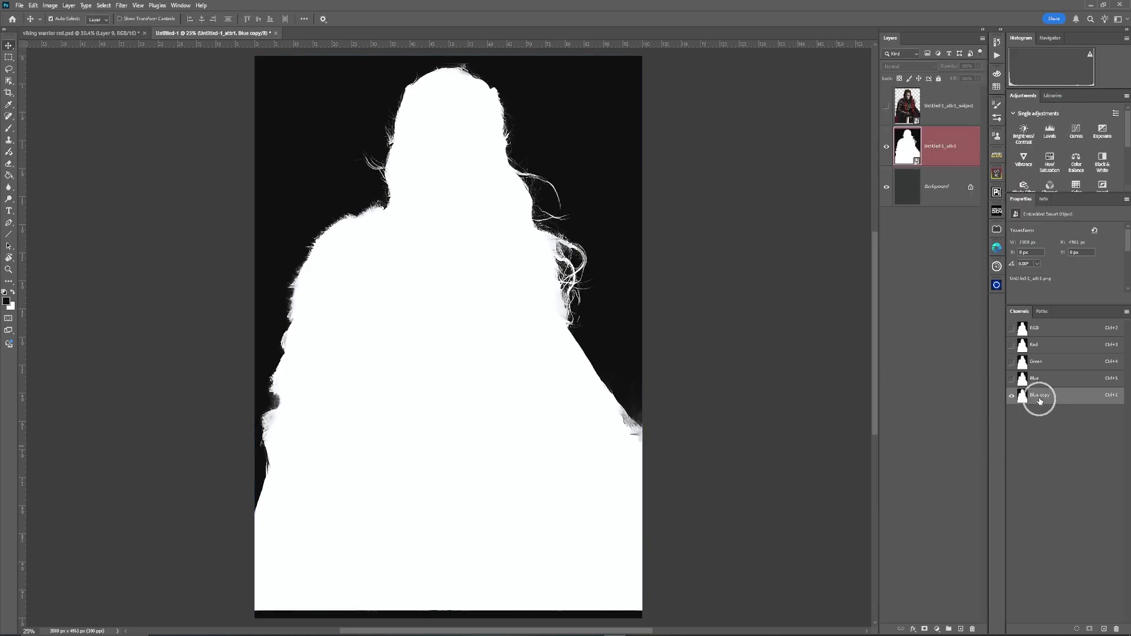
- Load Blue copy as a selection, mask the shown warrior layer with it, and hide the silhouette
left_click(1023, 399, "ctrl")
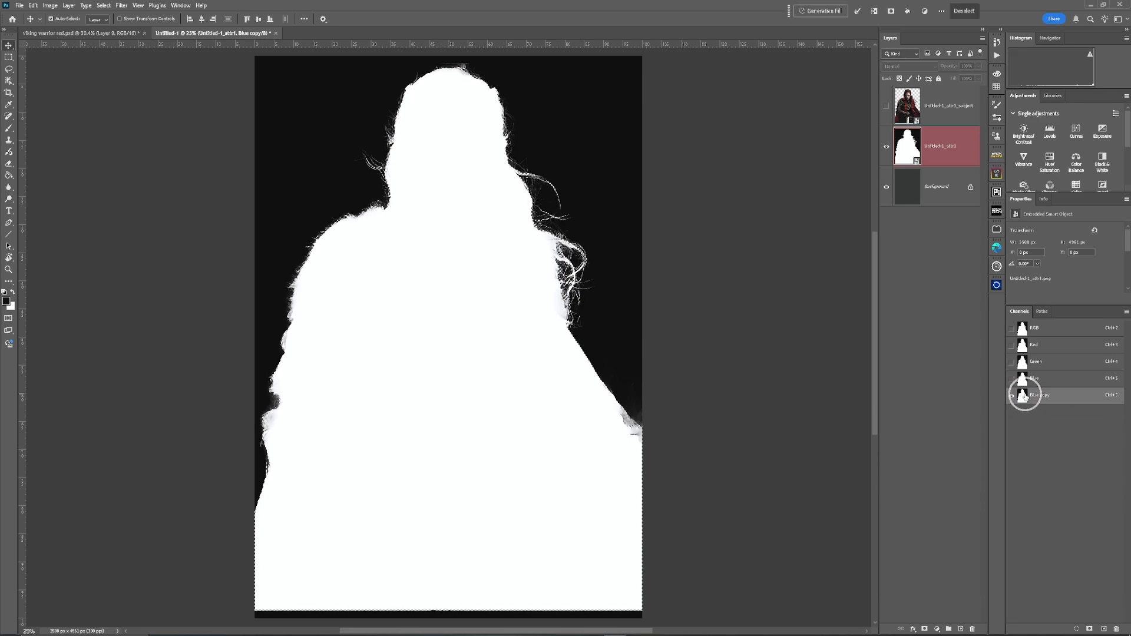
left_click(939, 109)
left_click(886, 106)
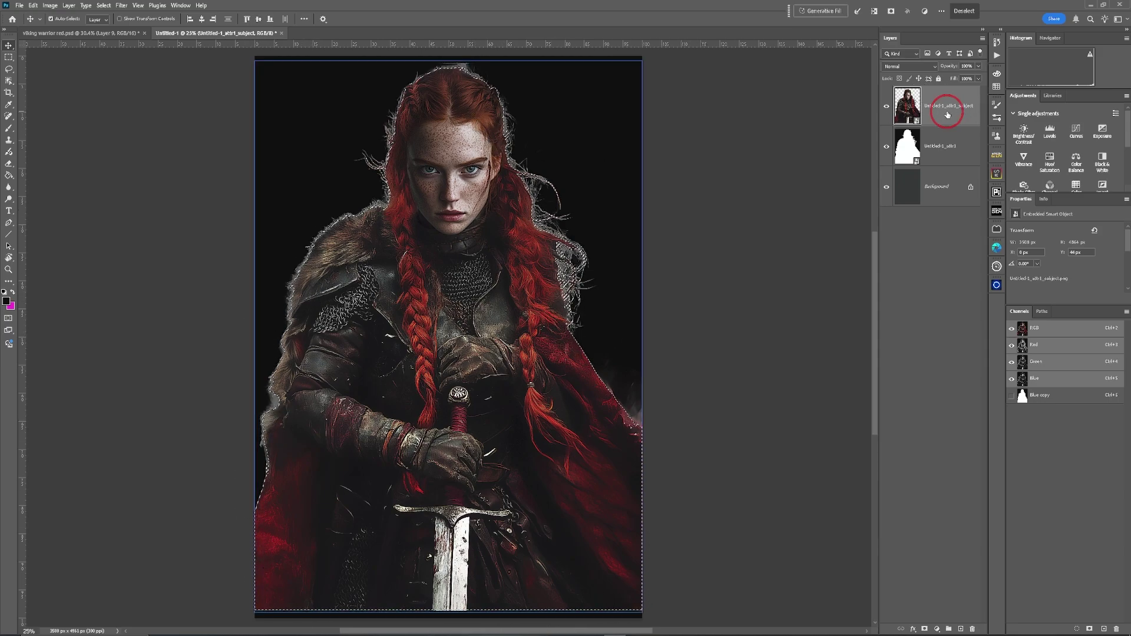
left_click(924, 628)
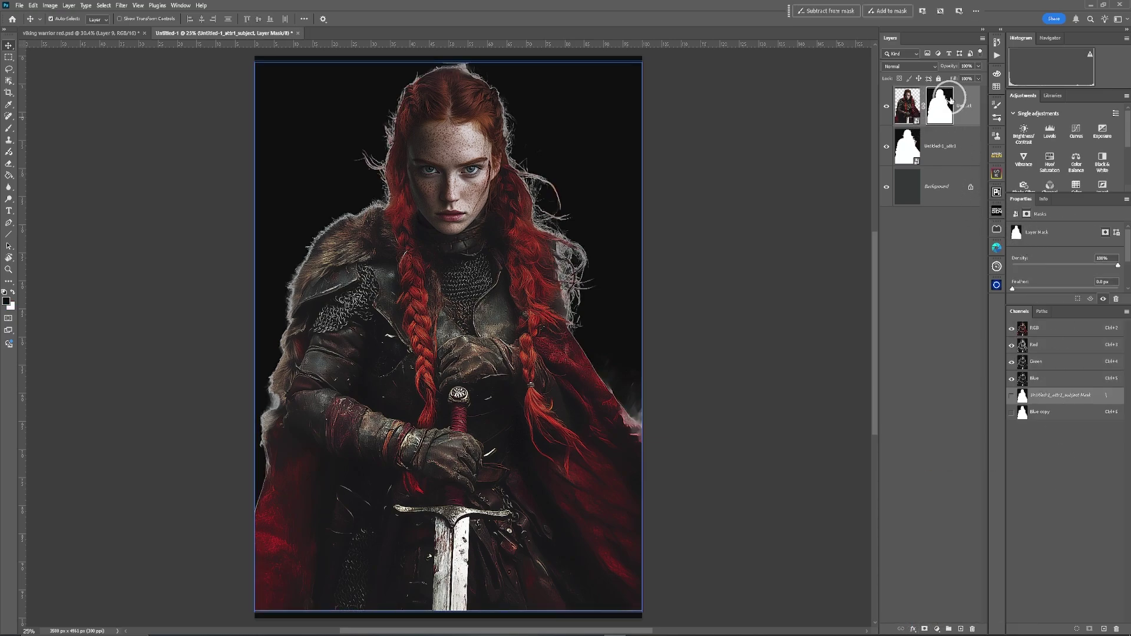
left_click(895, 140)
left_click(886, 146)
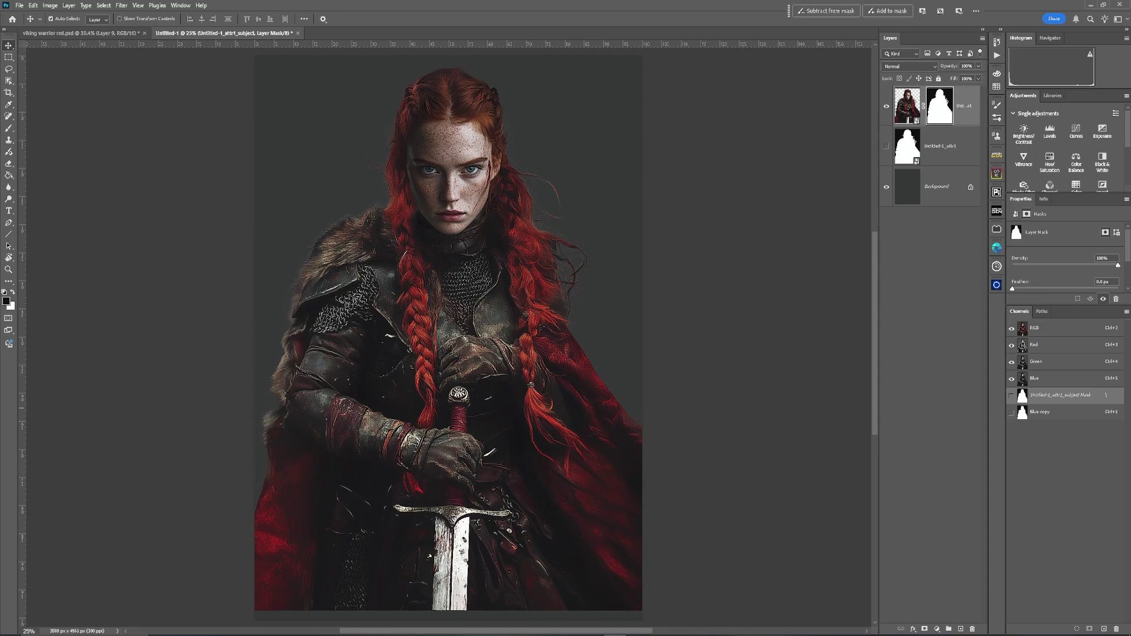
- Place the lily image, enlarge it to about 249%, and move it behind the warrior, up and right
left_click_drag(567, 219, 579, 261)
left_click_drag(536, 224, 664, 61)
left_click_drag(357, 449, 171, 561)
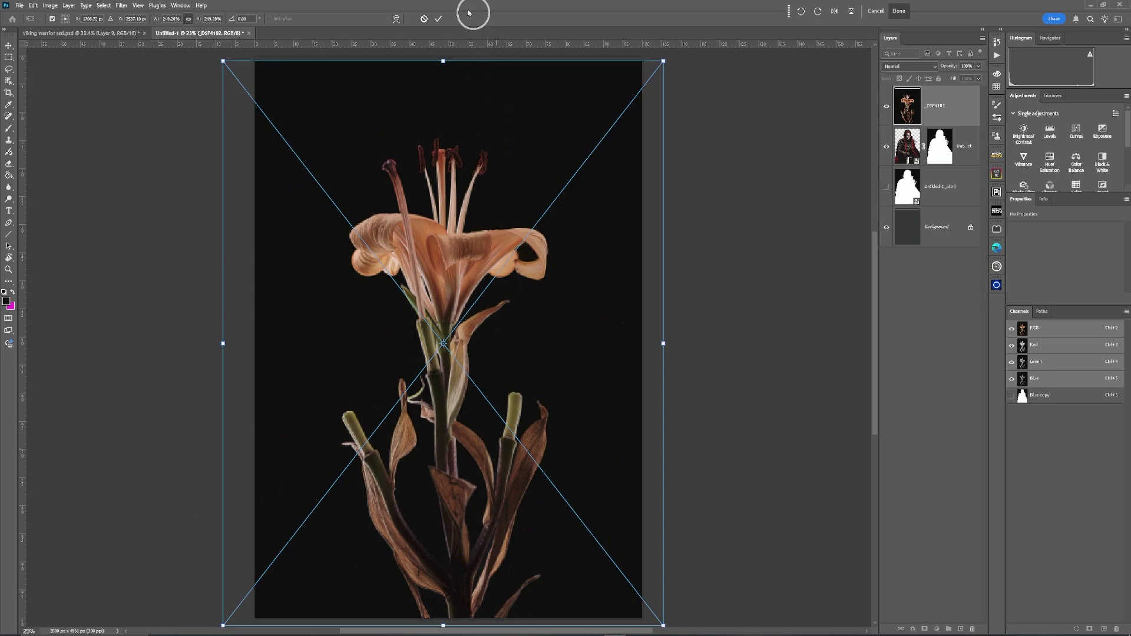
left_click(440, 20)
left_click_drag(951, 109, 954, 158)
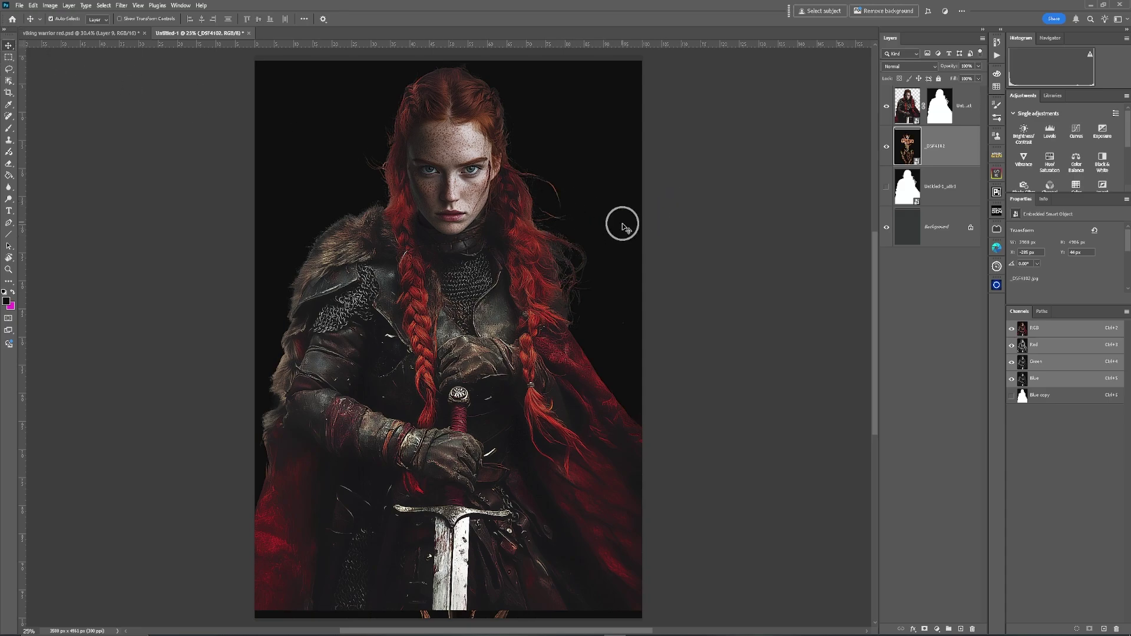
left_click_drag(613, 222, 595, 177)
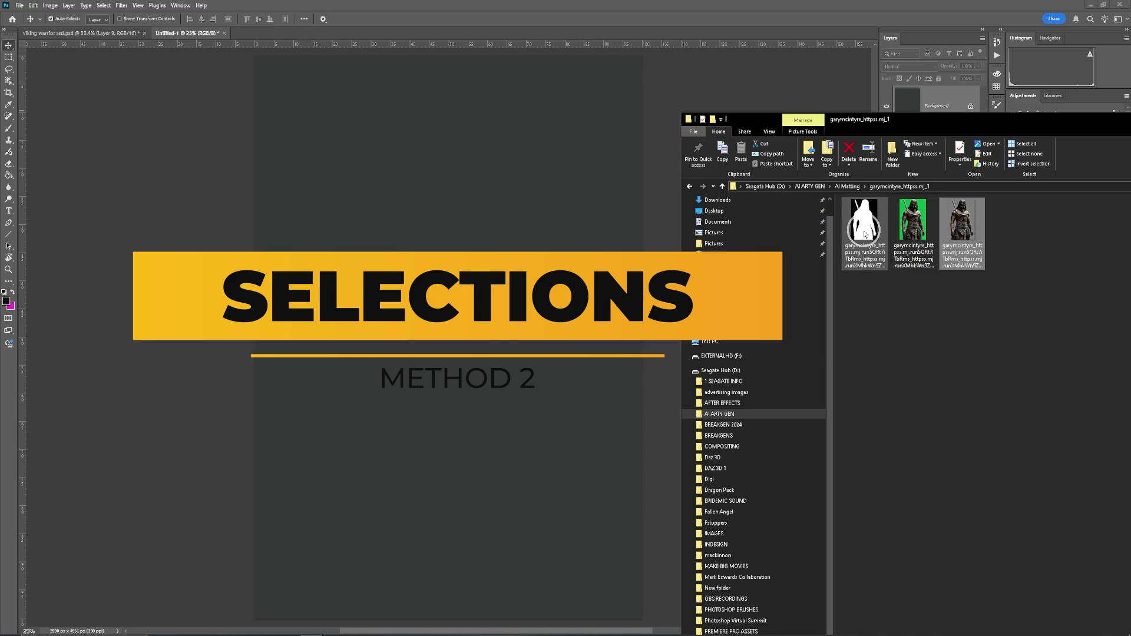
- Place and commit the white silhouette and armoured warrior images, then hide the warrior layer
left_click_drag(866, 227, 459, 207)
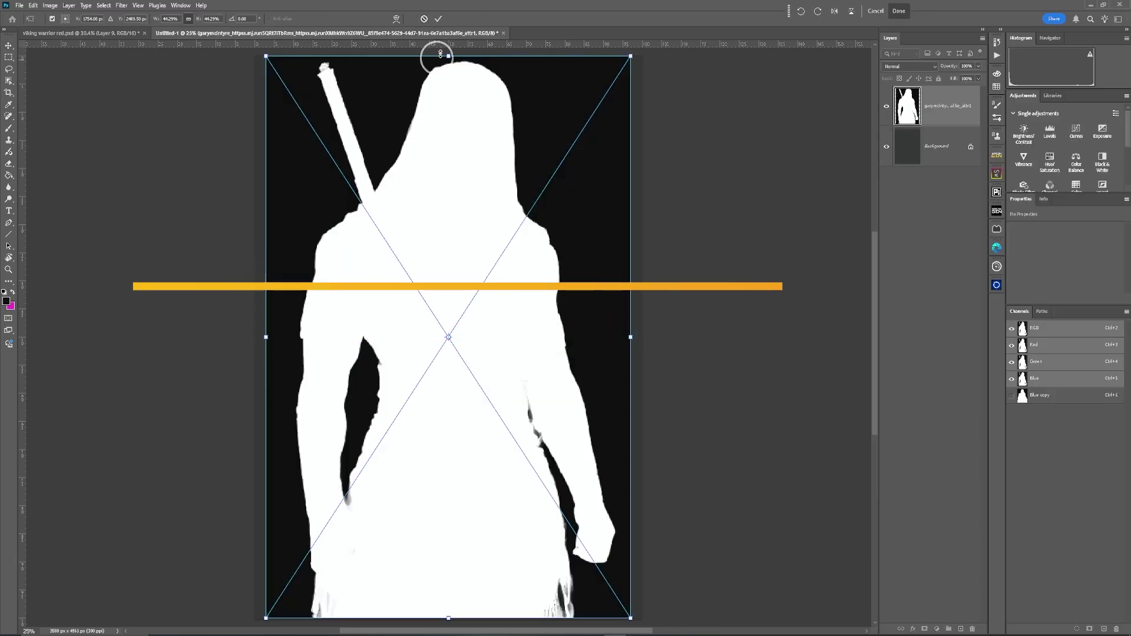
left_click(438, 20)
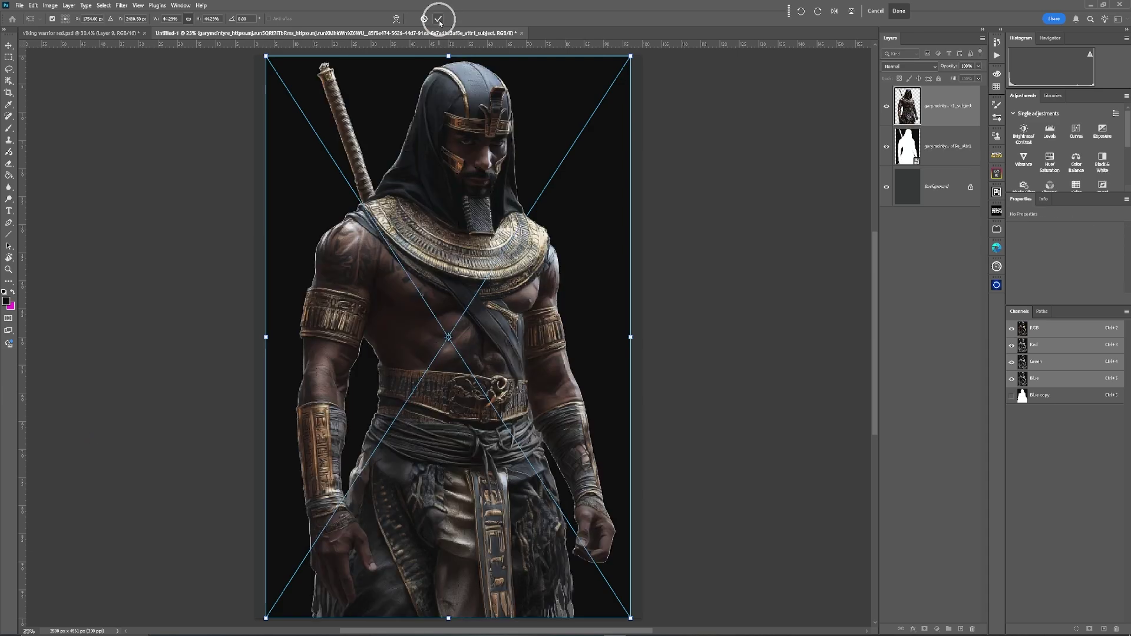
left_click(438, 20)
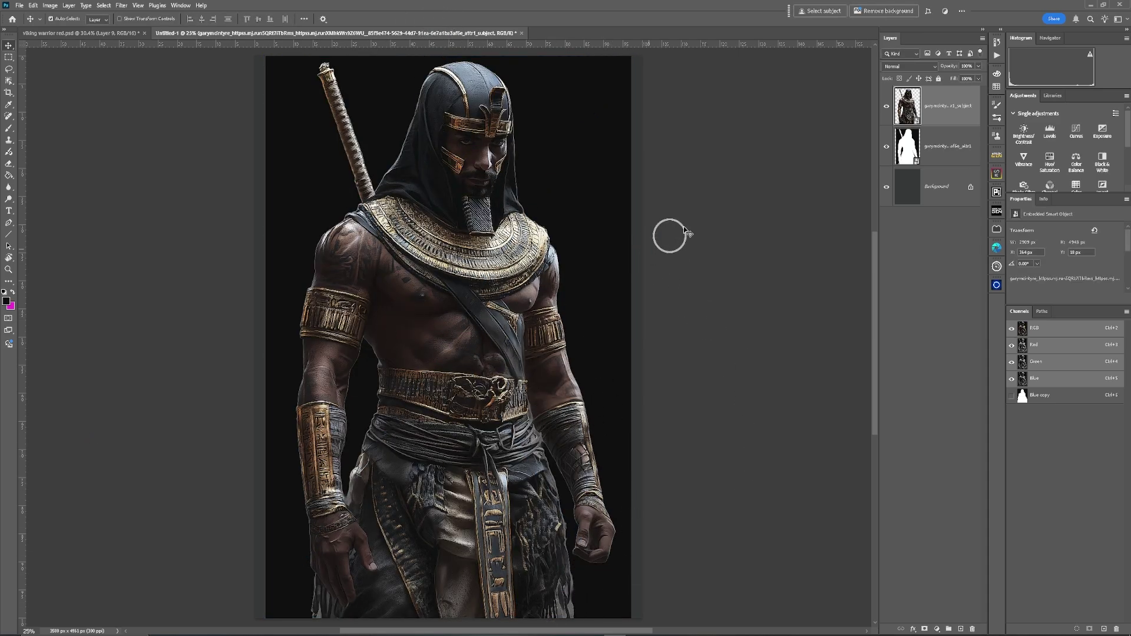
left_click(886, 107)
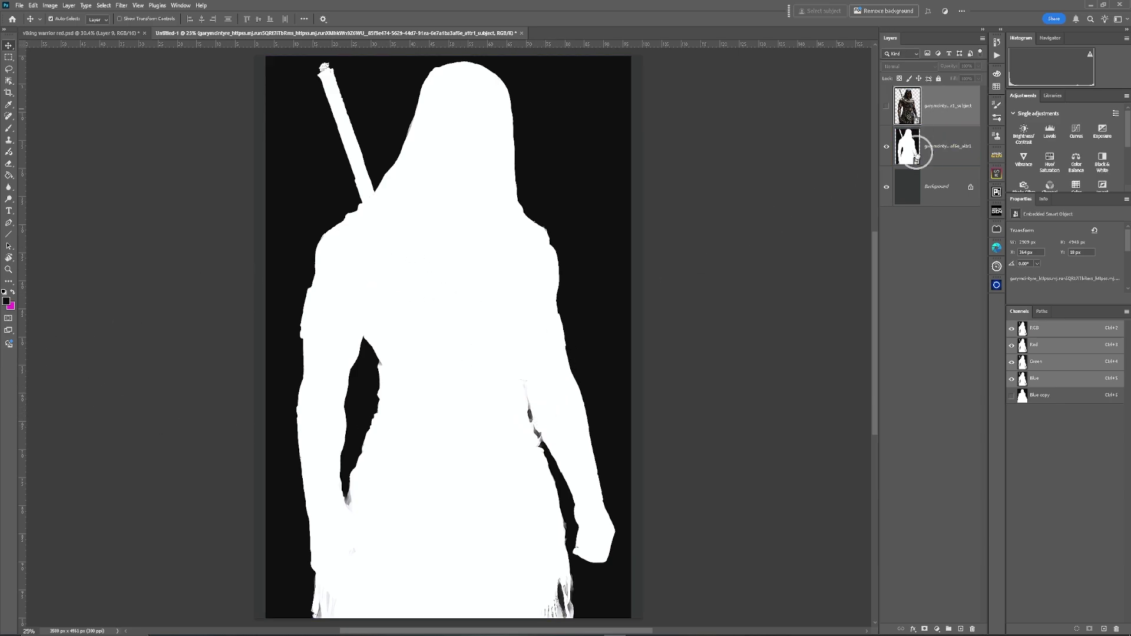
- Select the white figure on the silhouette layer with the Object Selection tool
left_click(916, 154)
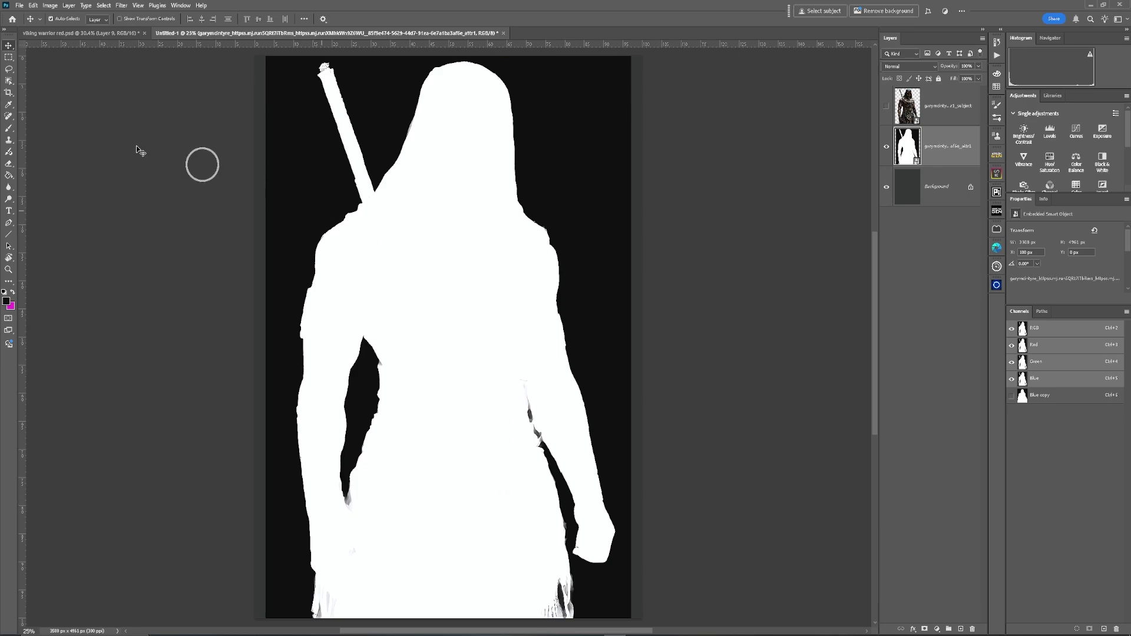
left_click(9, 81)
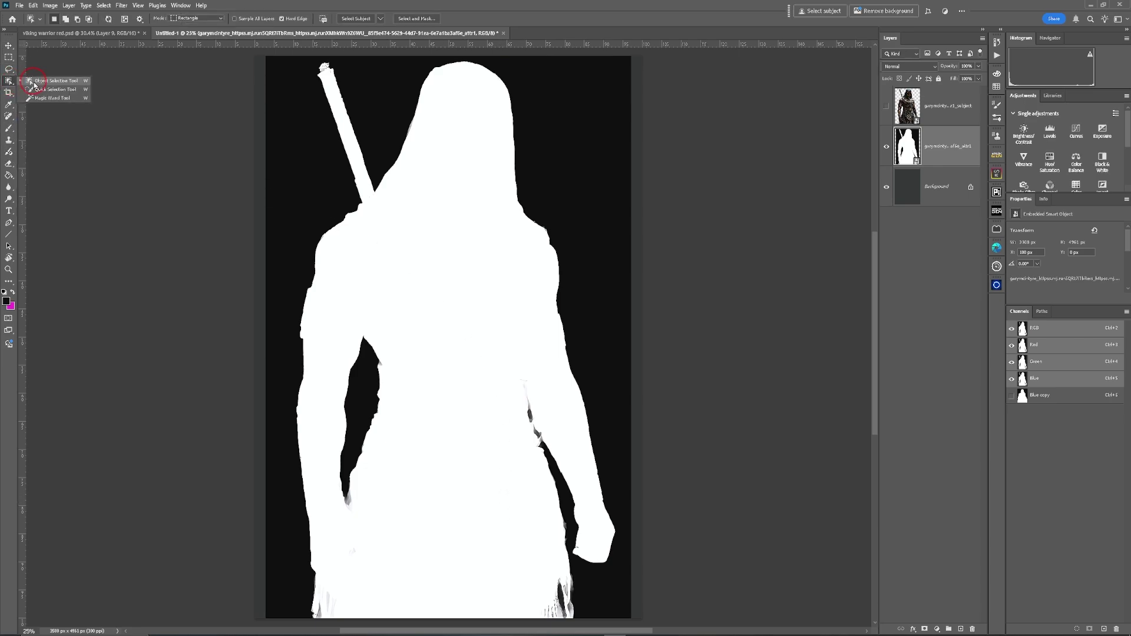
left_click(42, 84)
left_click_drag(284, 59, 630, 610)
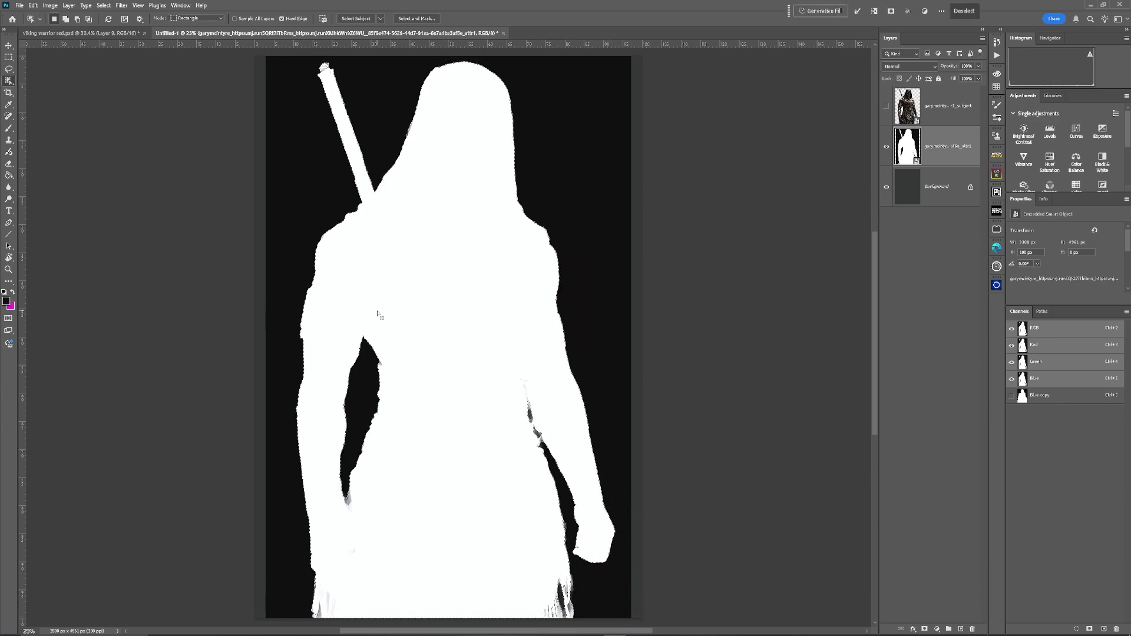
- Show the warrior layer, hide the silhouette, and add a layer mask from the selection
left_click(887, 106)
left_click(951, 126)
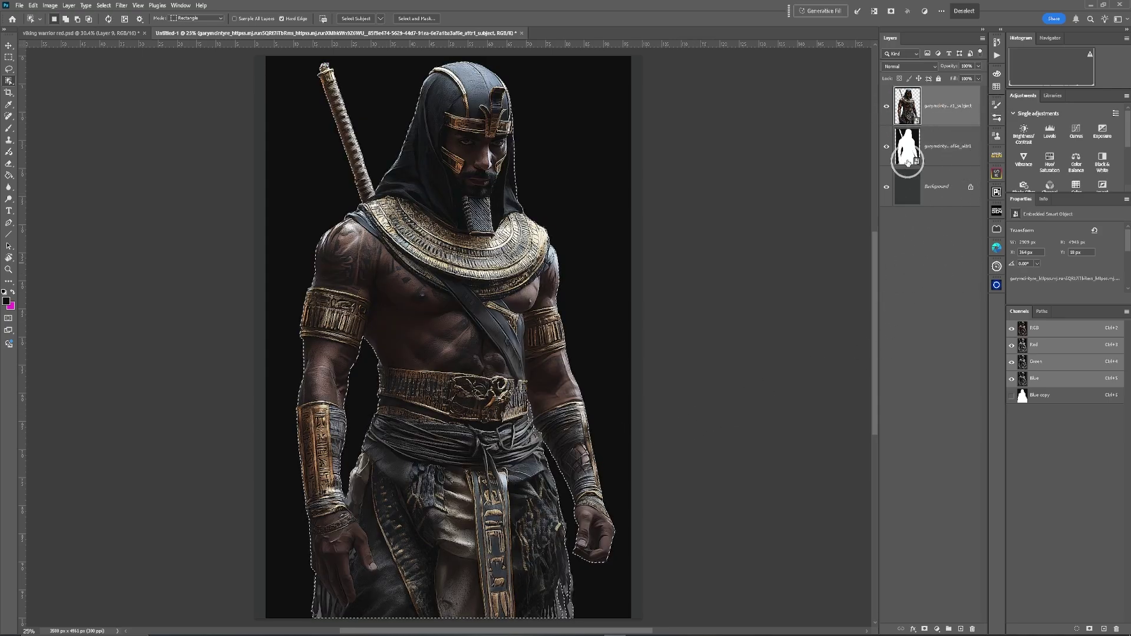
left_click(887, 148)
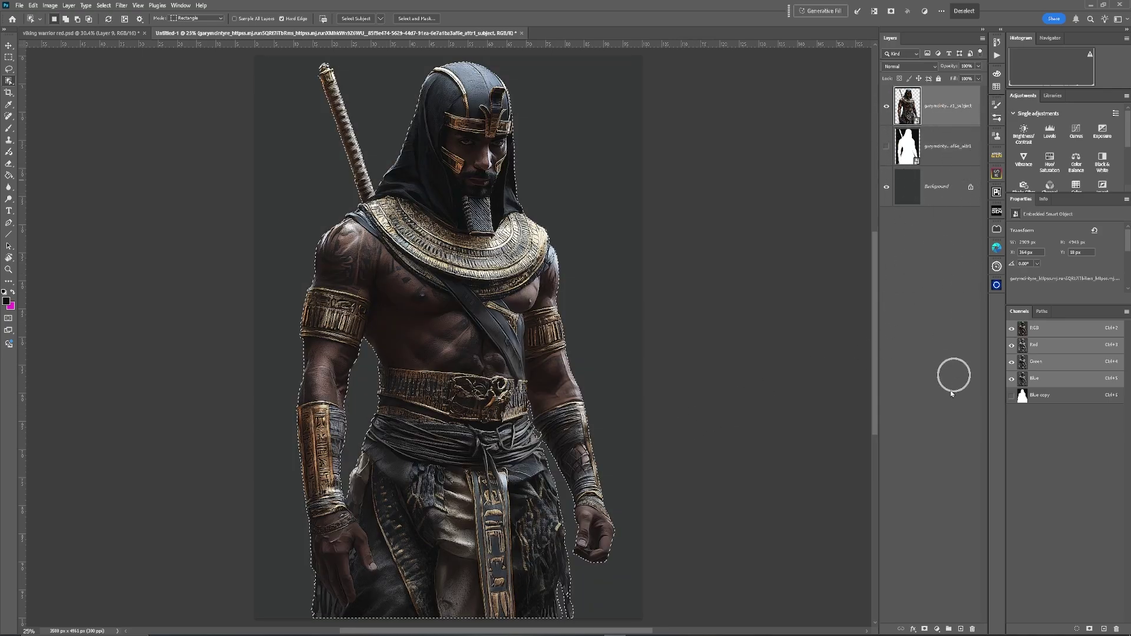
left_click(923, 629)
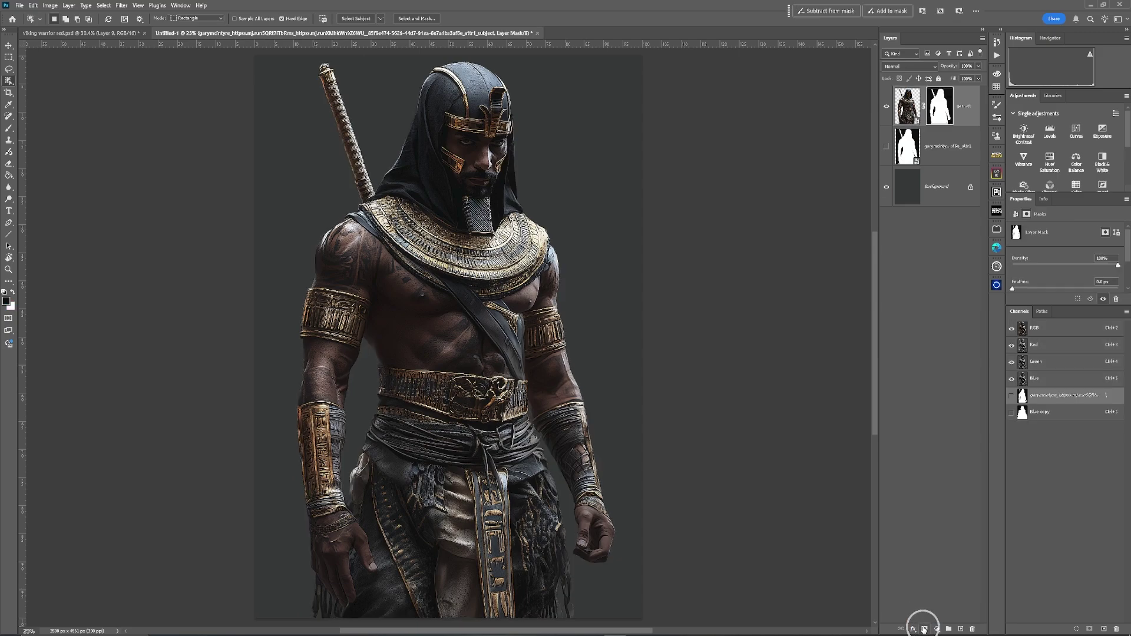
left_click(944, 144)
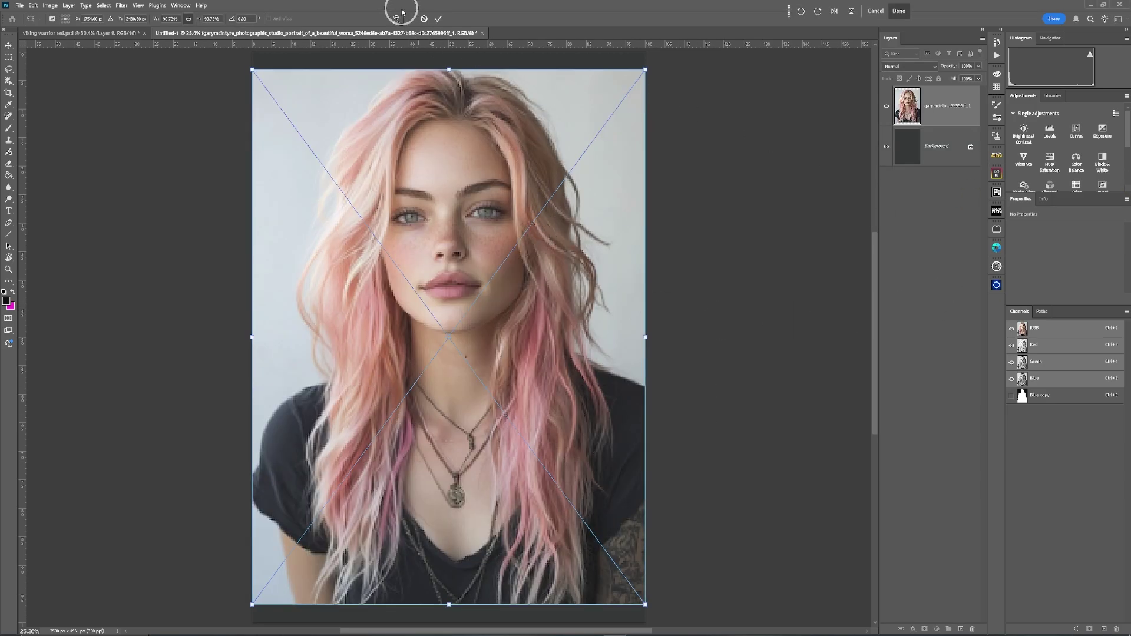
- Commit the pink-haired portrait, then place and commit the attr1 silhouette matte and subject cut-out
left_click(438, 18)
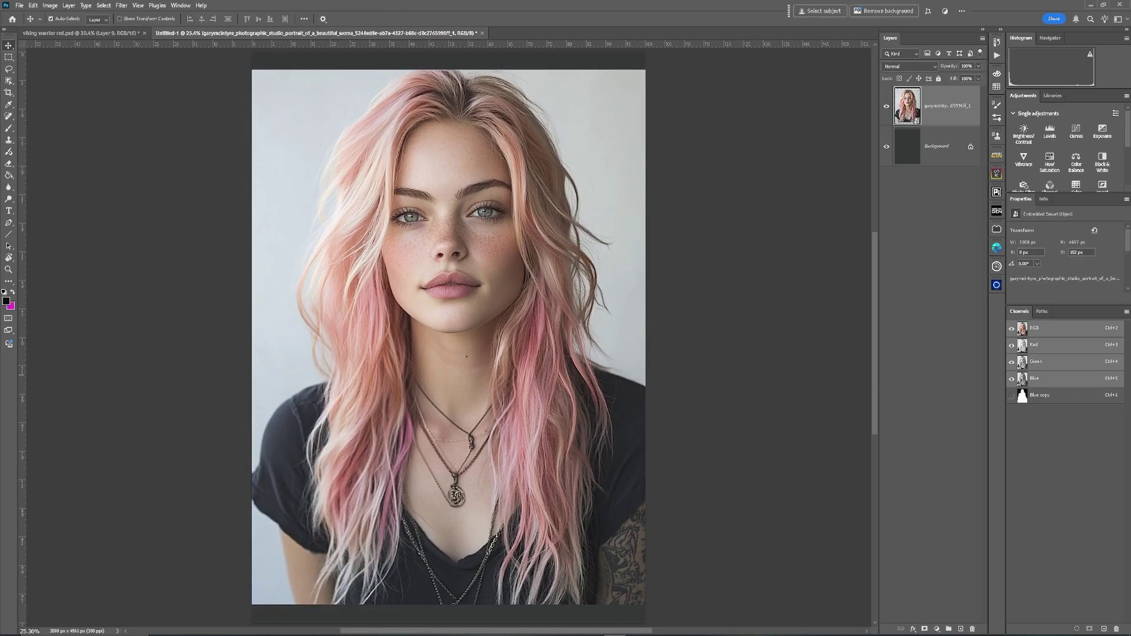
left_click_drag(1110, 150, 465, 313)
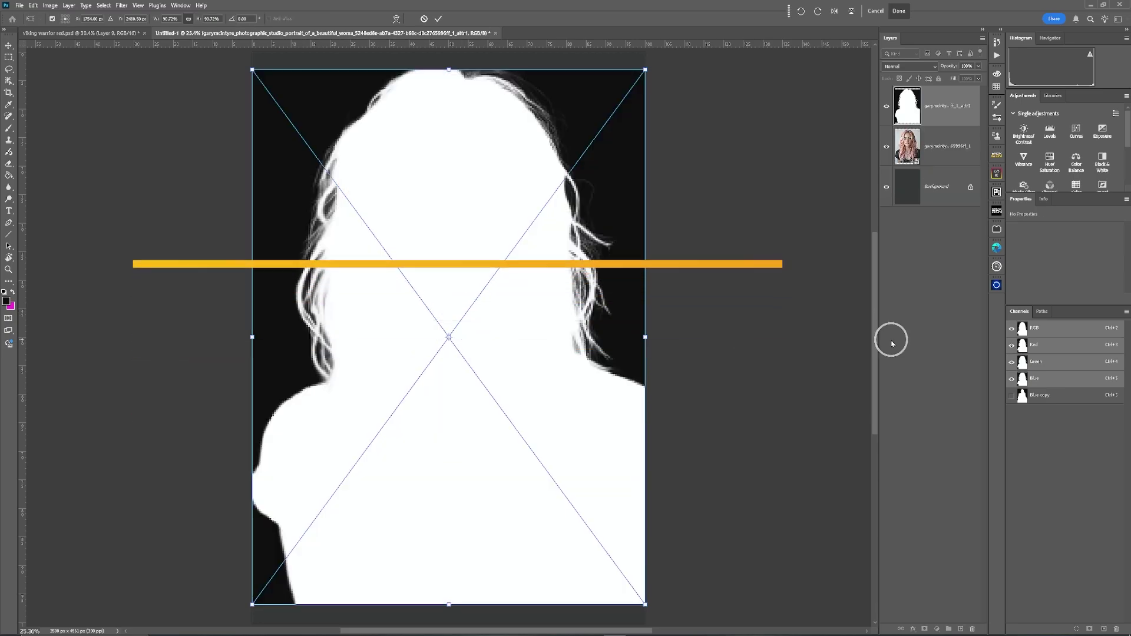
left_click(438, 19)
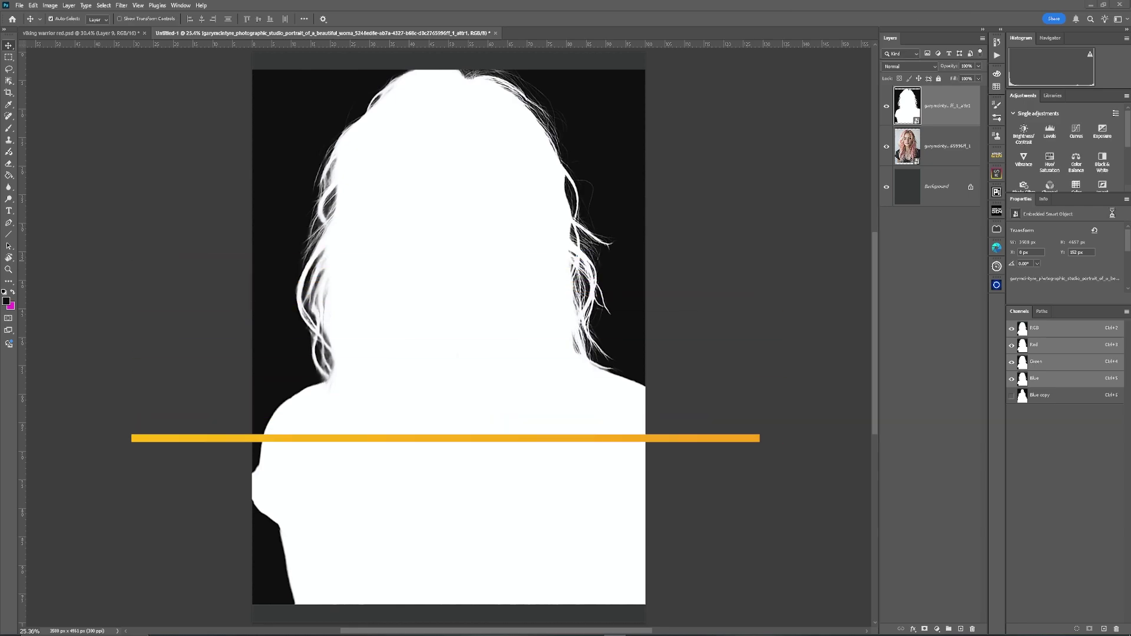
left_click_drag(1070, 216, 454, 306)
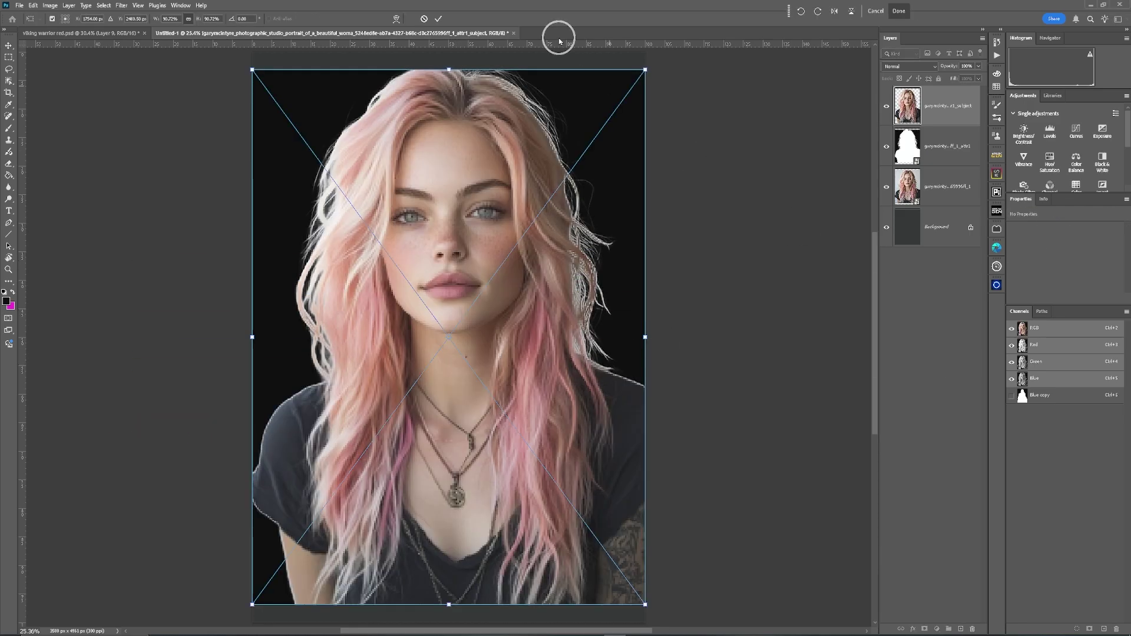
left_click(438, 19)
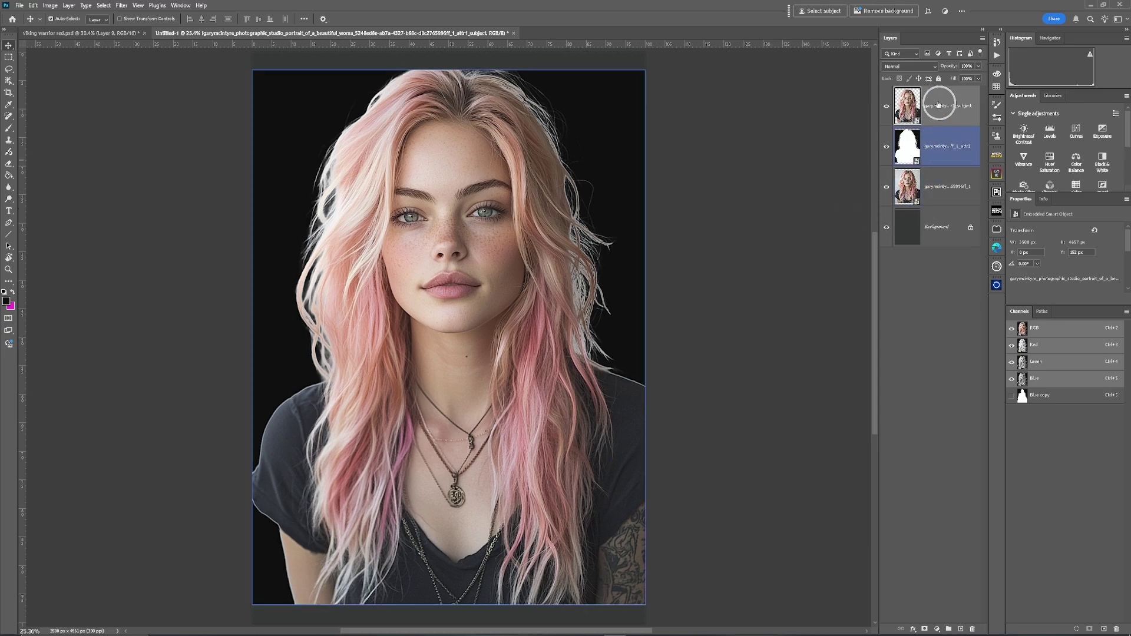
left_click(905, 191)
left_click(907, 142)
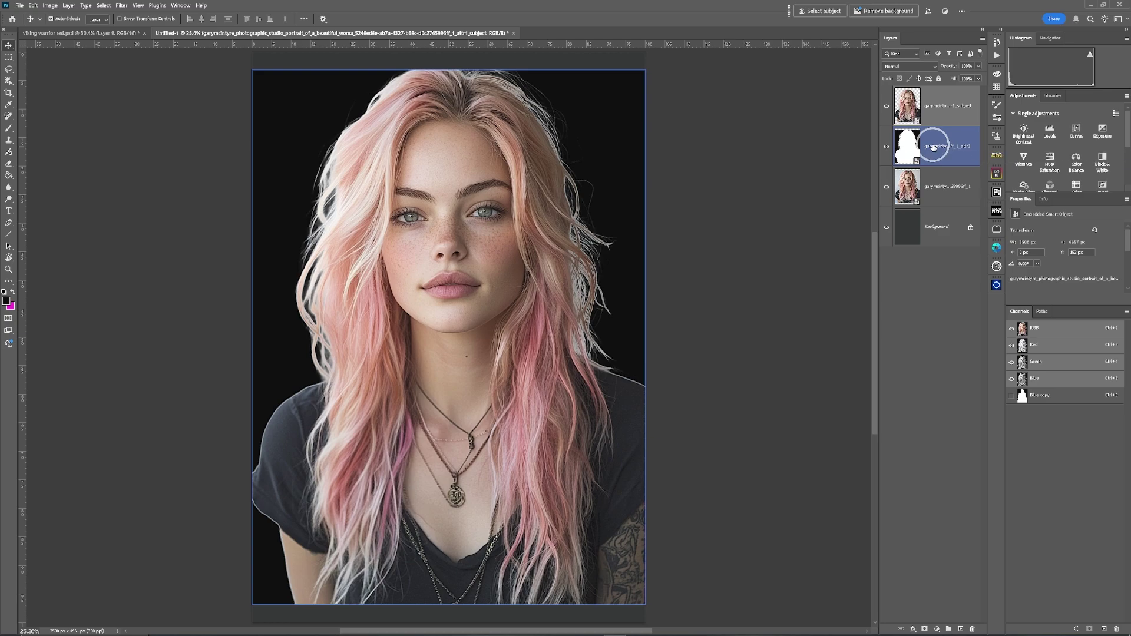
- Hide both portrait layers so only the white silhouette mask layer is visible
left_click(892, 106)
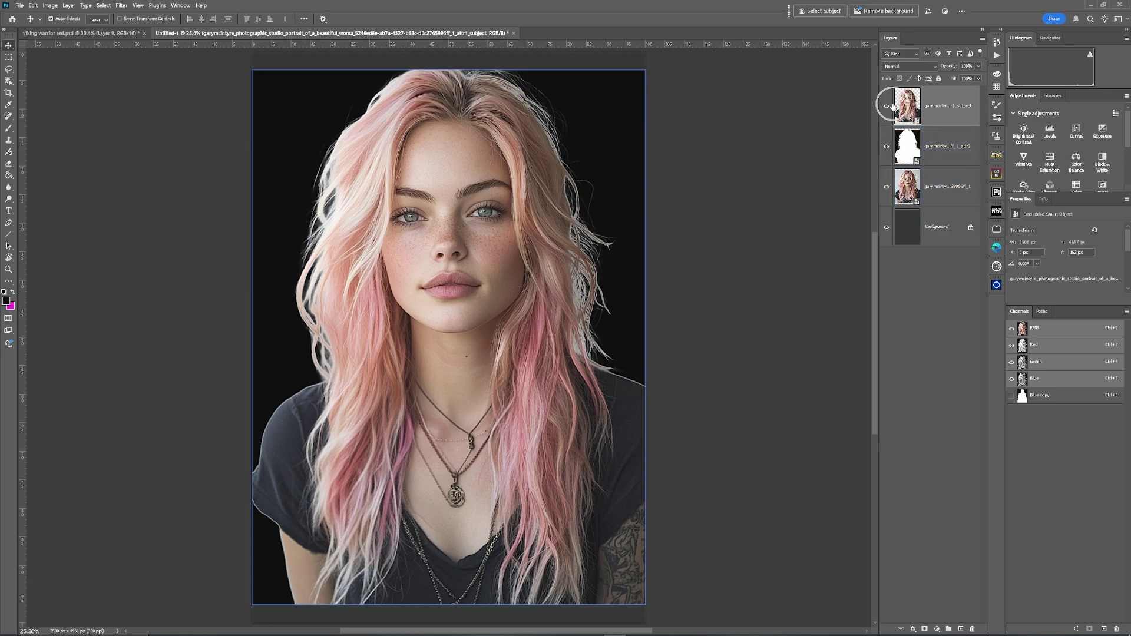
left_click(887, 146)
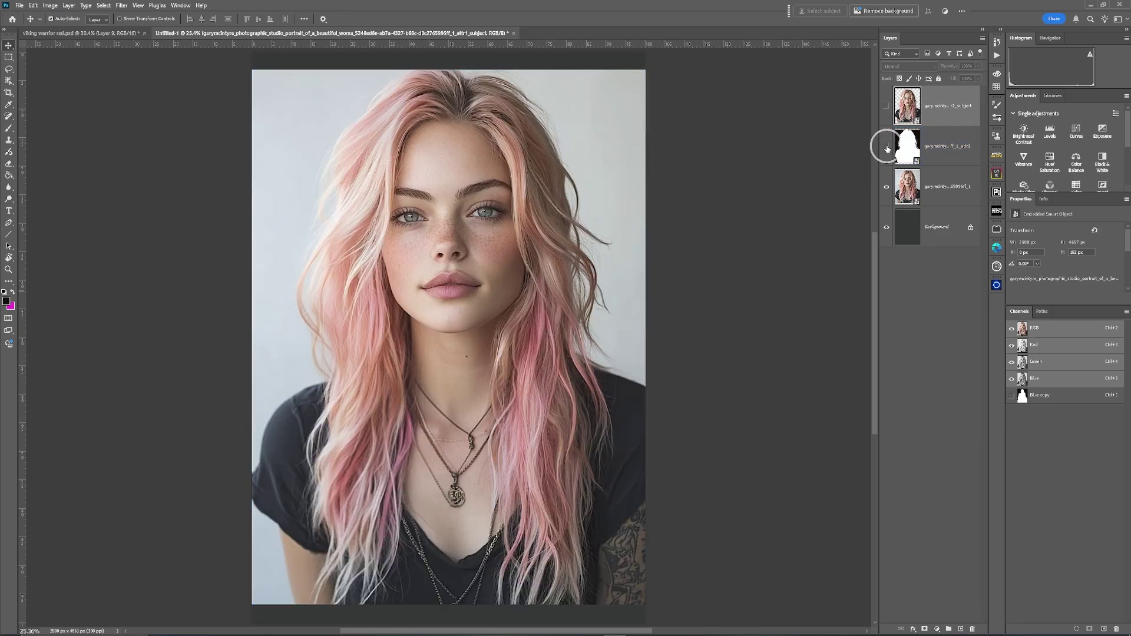
left_click(886, 190)
left_click(887, 187)
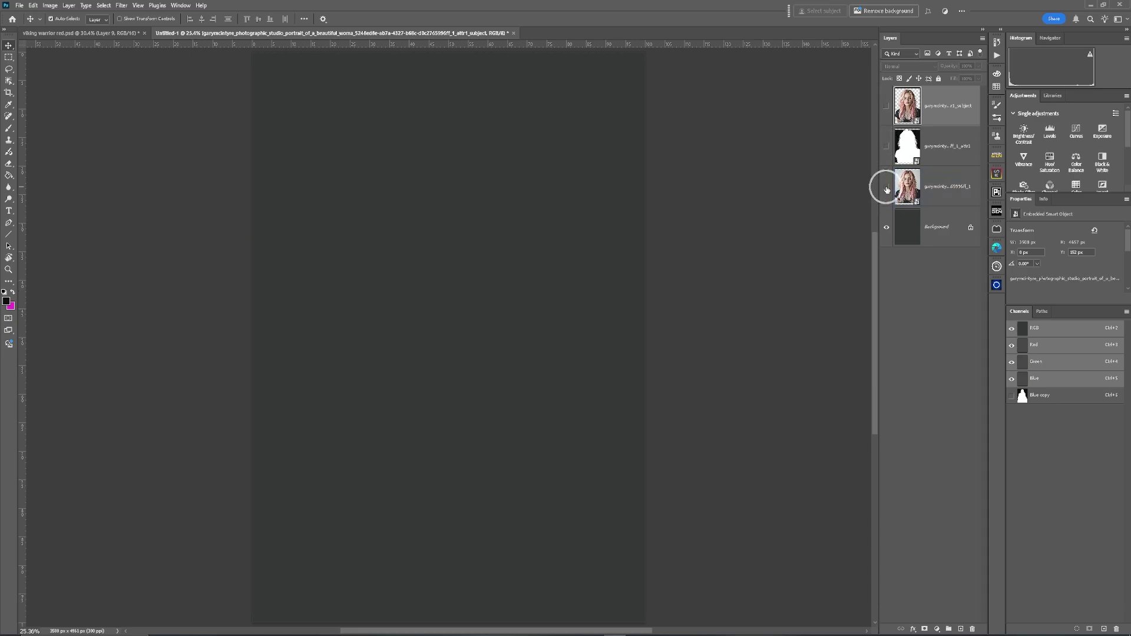
left_click(885, 147)
left_click(913, 146)
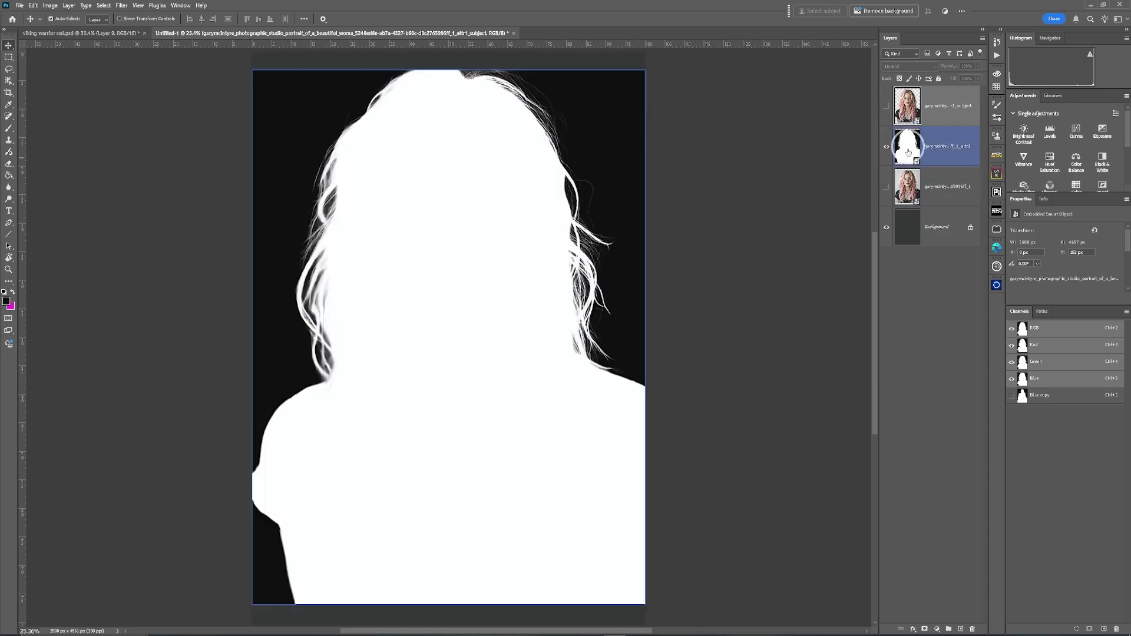
left_click(933, 314)
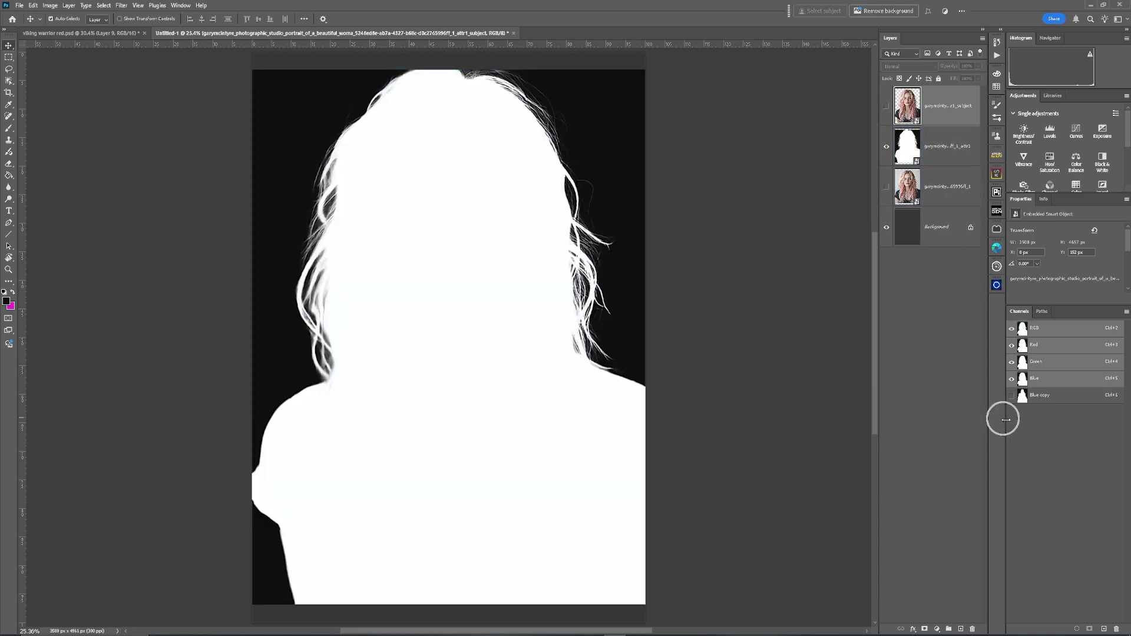
- Delete the old Blue copy channel and hide Red and Green to view Blue alone
left_click(1055, 396)
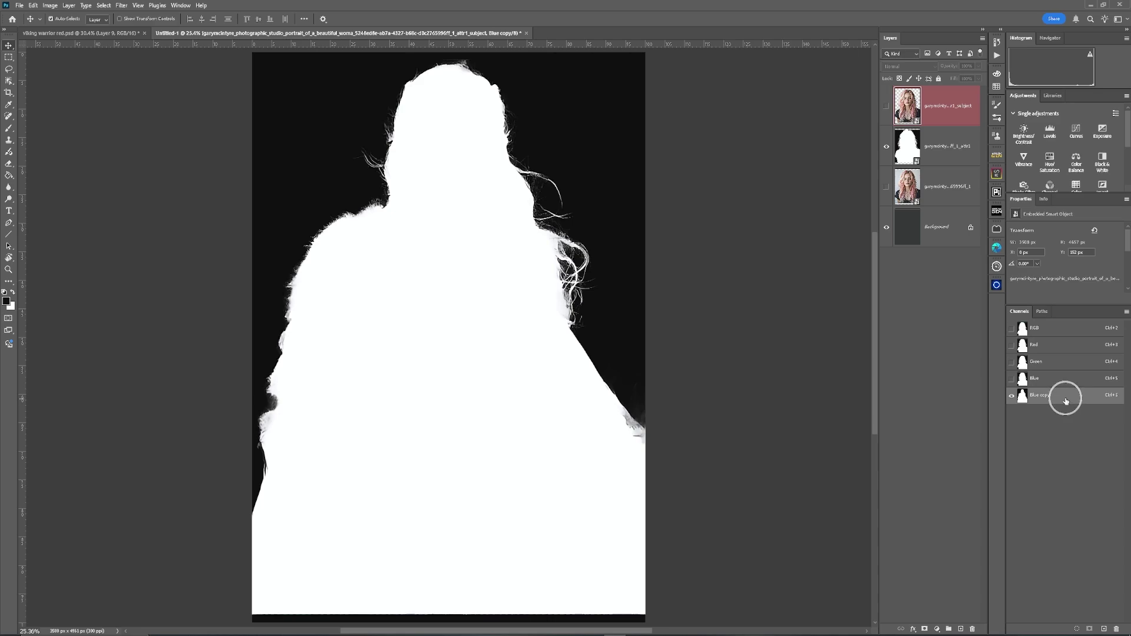
left_click_drag(1067, 400, 1117, 623)
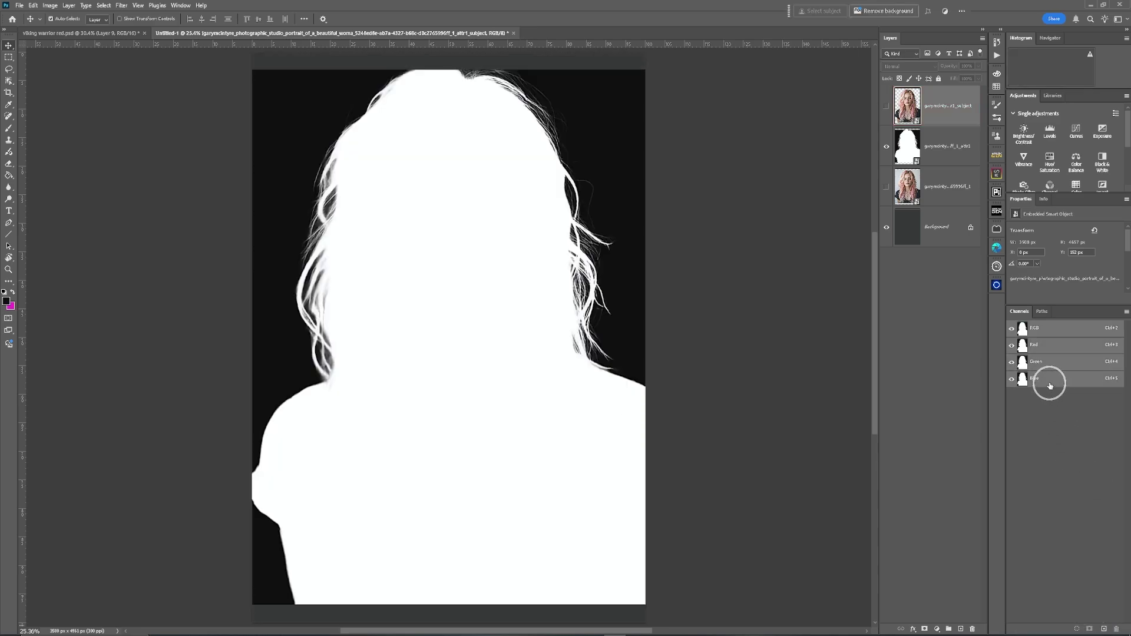
left_click(1011, 345)
left_click(1012, 361)
left_click(1028, 385)
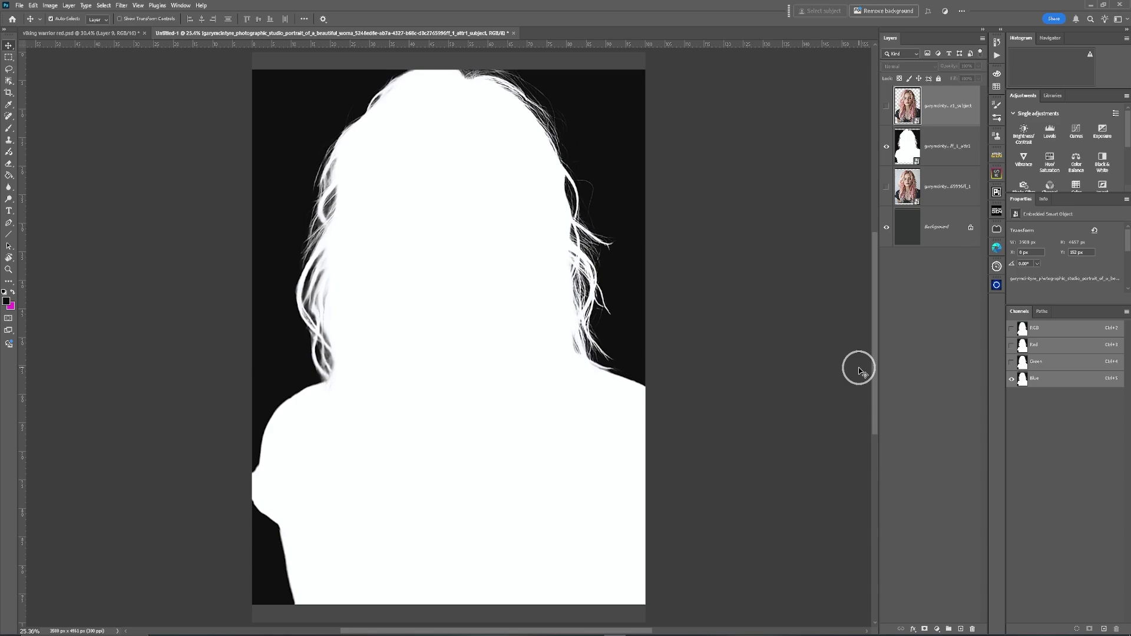
- Duplicate the Blue channel and boost its contrast with an S-curve, point at input 175, output 147
left_click_drag(1060, 379, 1105, 628)
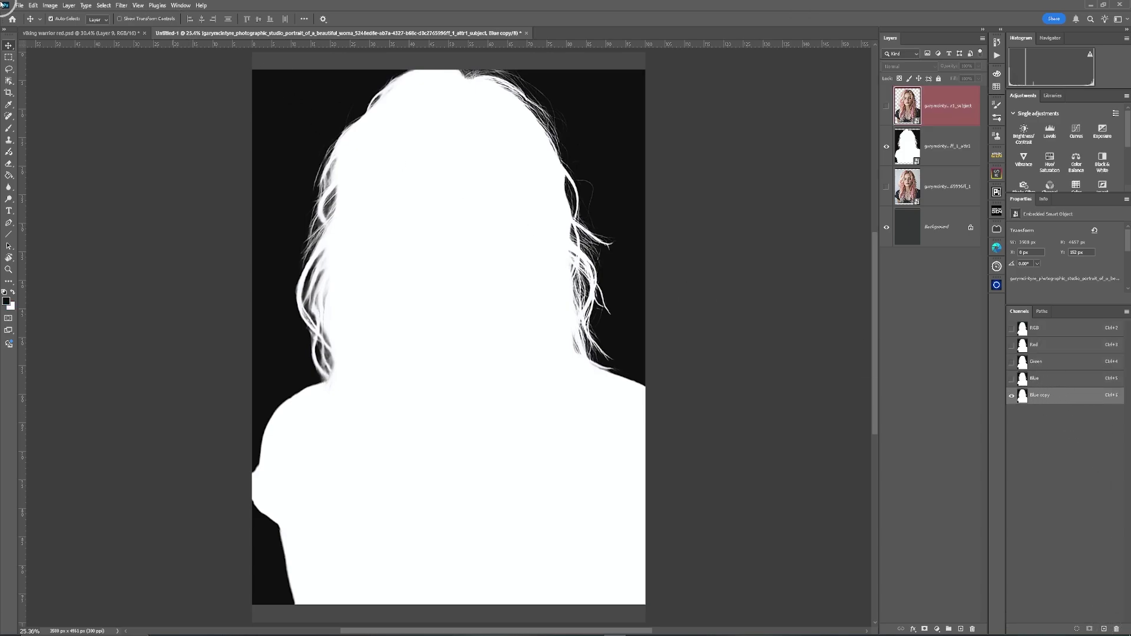
left_click(50, 6)
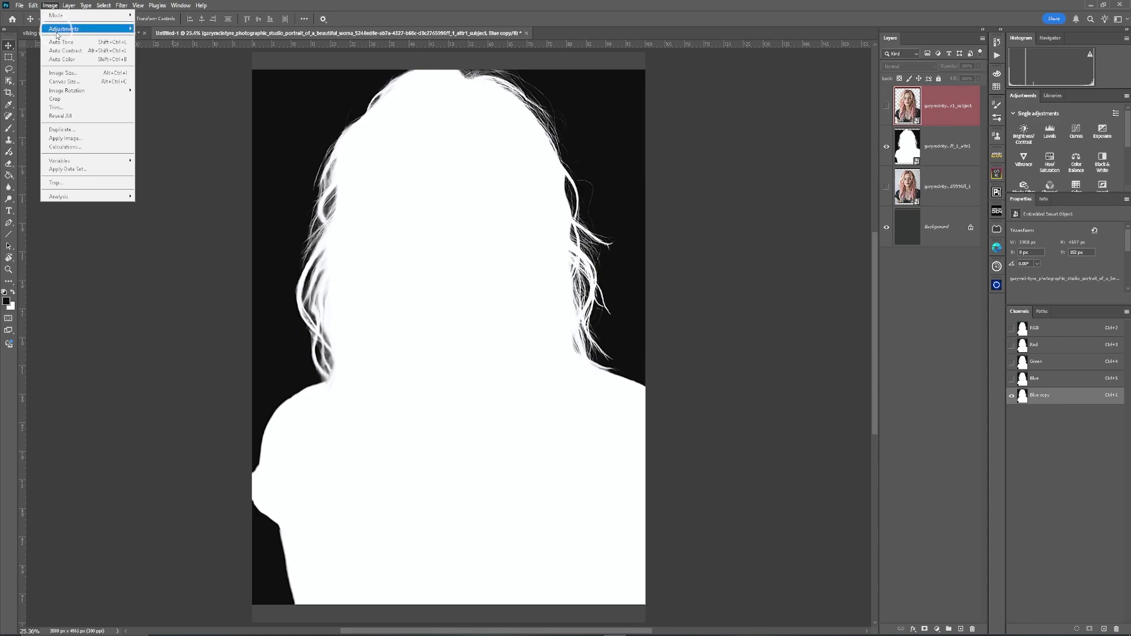
mouse_move(68, 29)
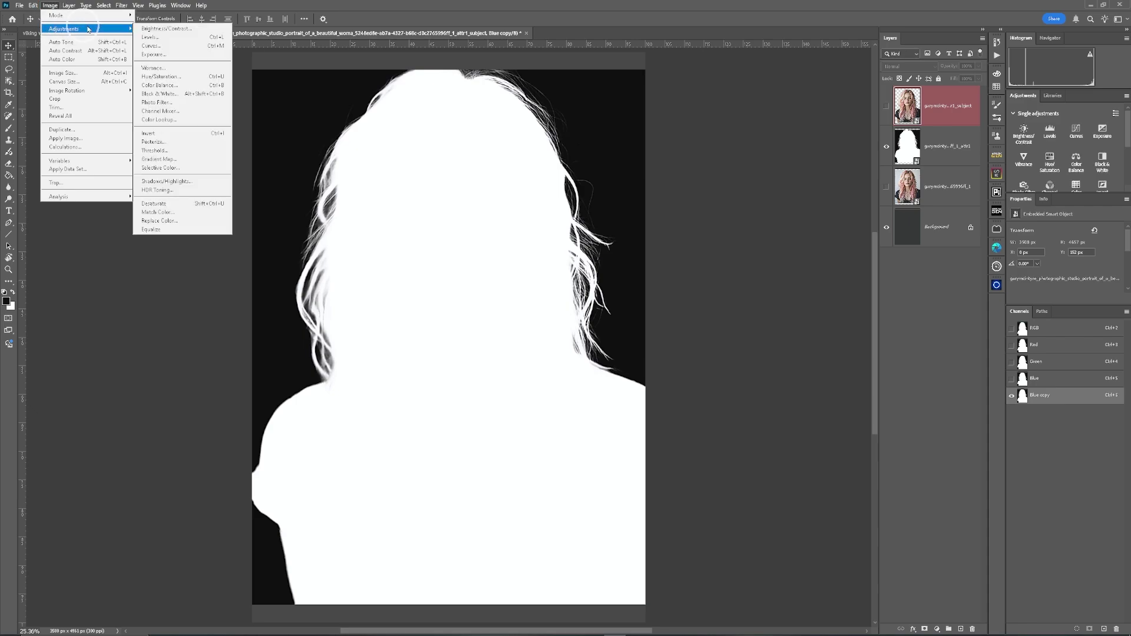
left_click(154, 45)
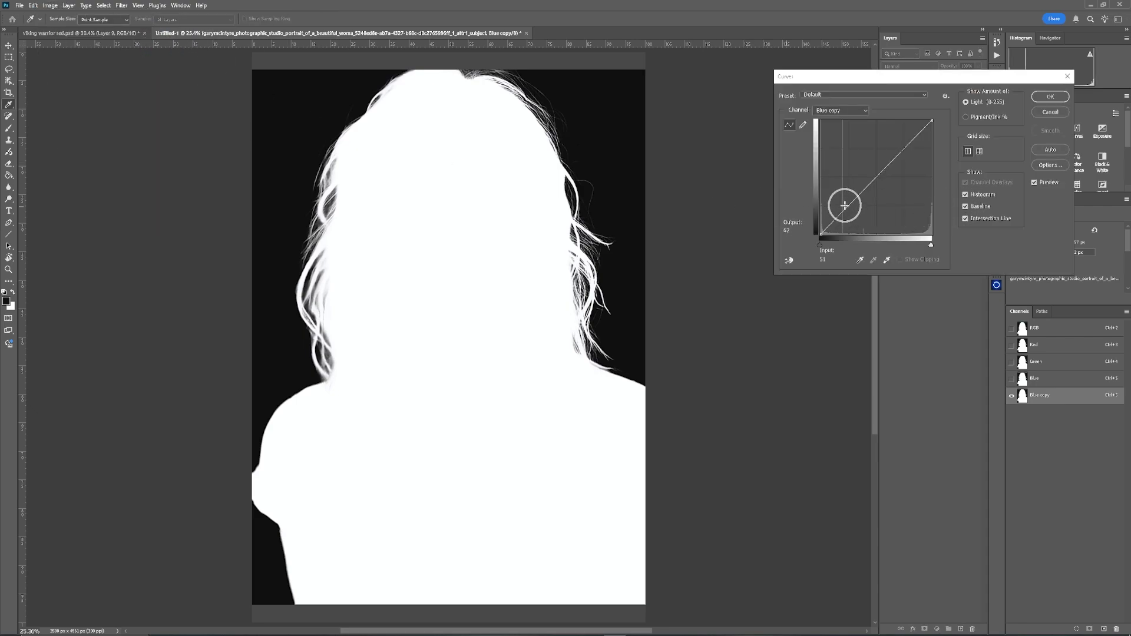
left_click_drag(847, 203, 842, 229)
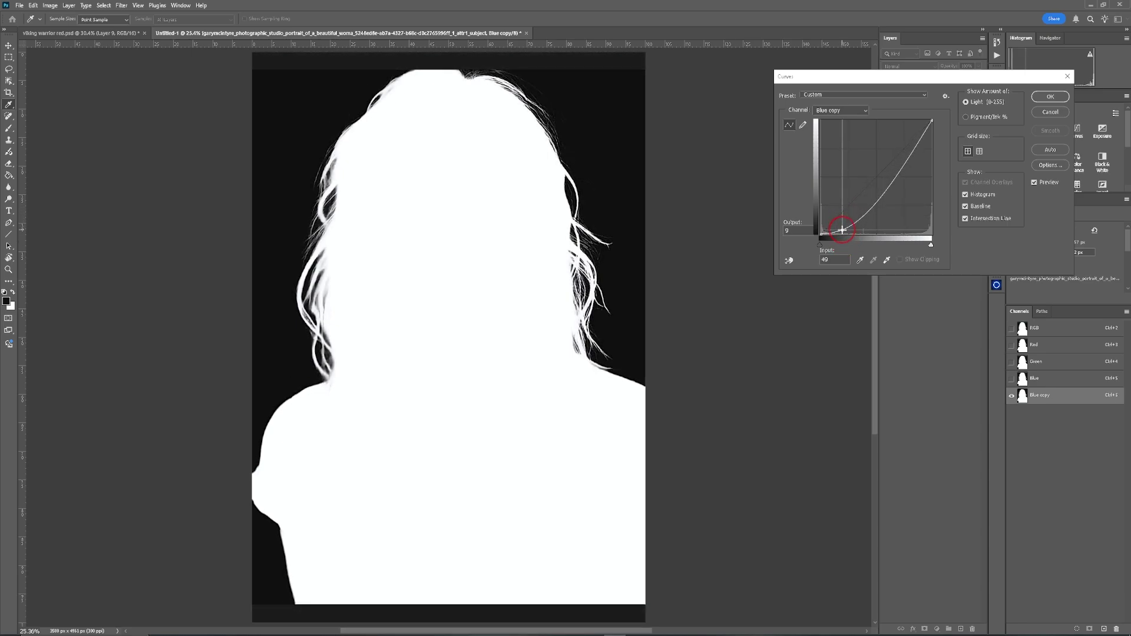
mouse_move(901, 169)
left_mouse_down()
mouse_move(891, 118)
mouse_move(896, 169)
left_mouse_up()
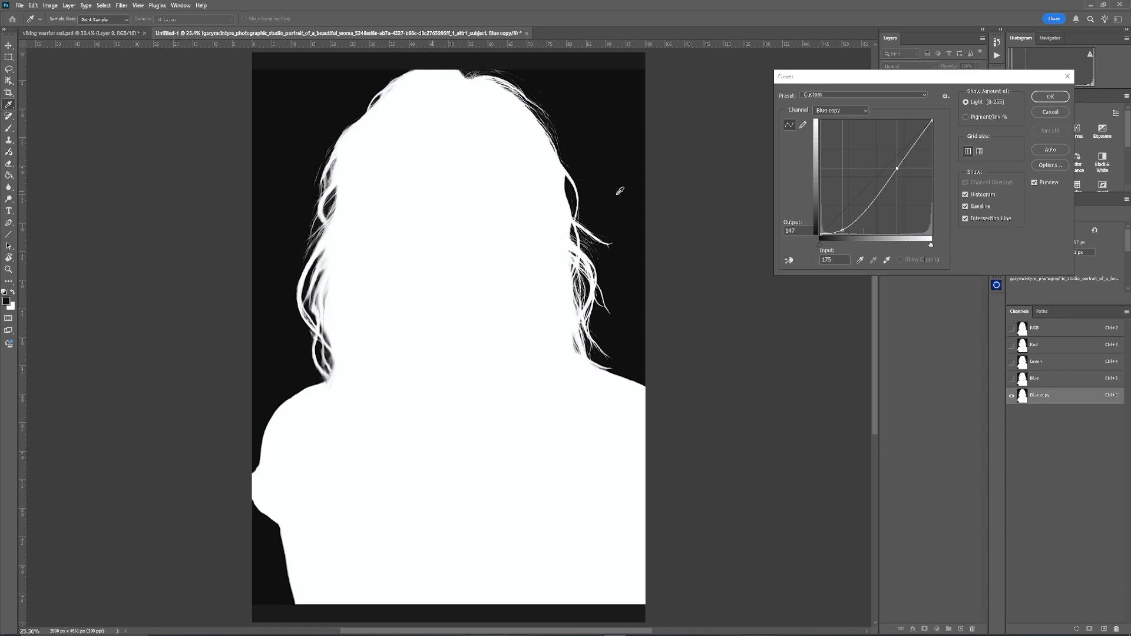
left_click(1050, 97)
left_click(1033, 407)
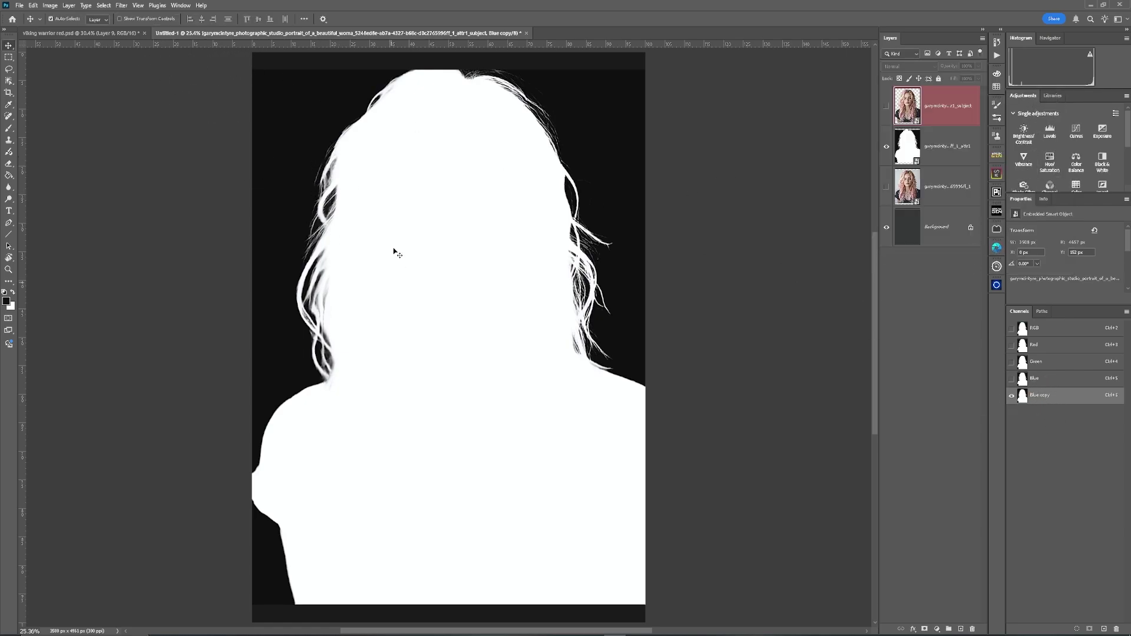
left_click(8, 128)
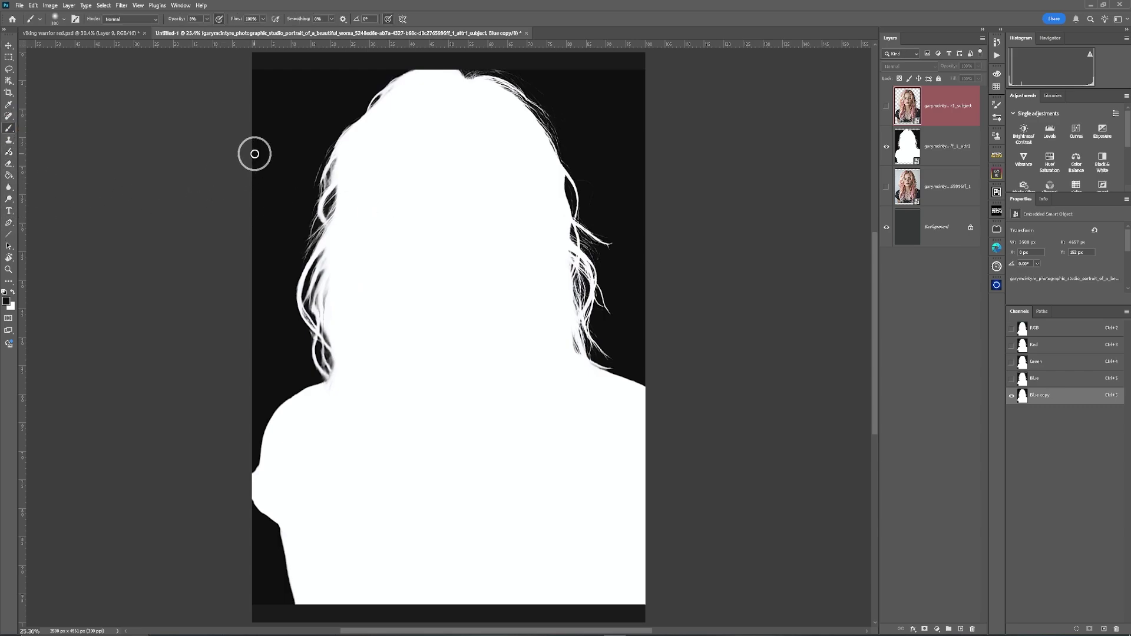
left_click_drag(333, 169, 365, 169)
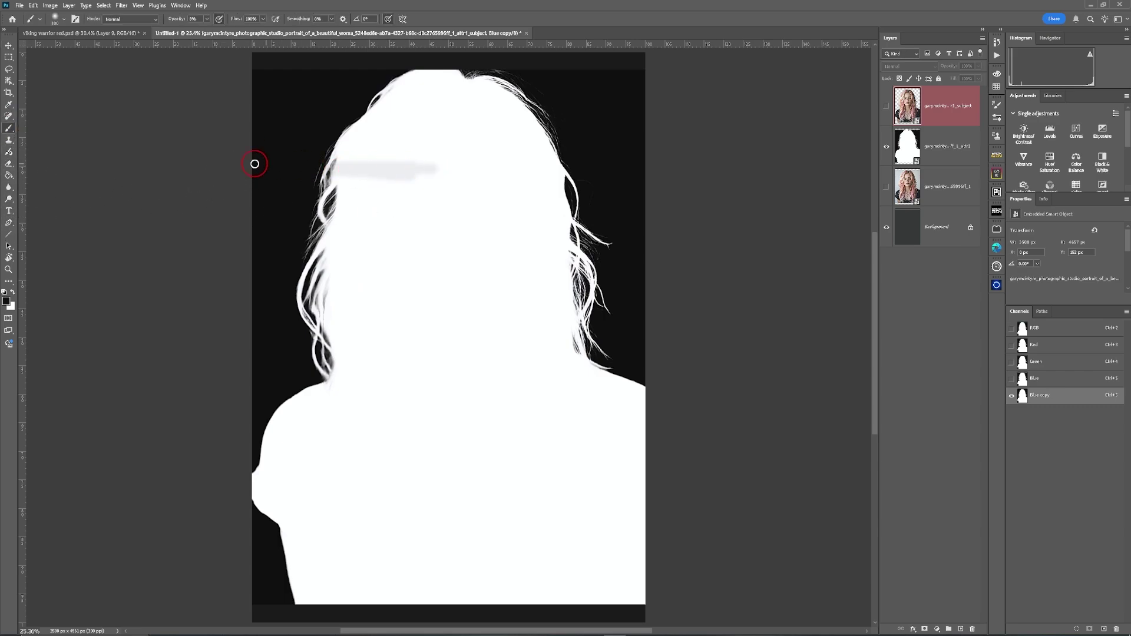
left_click_drag(255, 164, 465, 173)
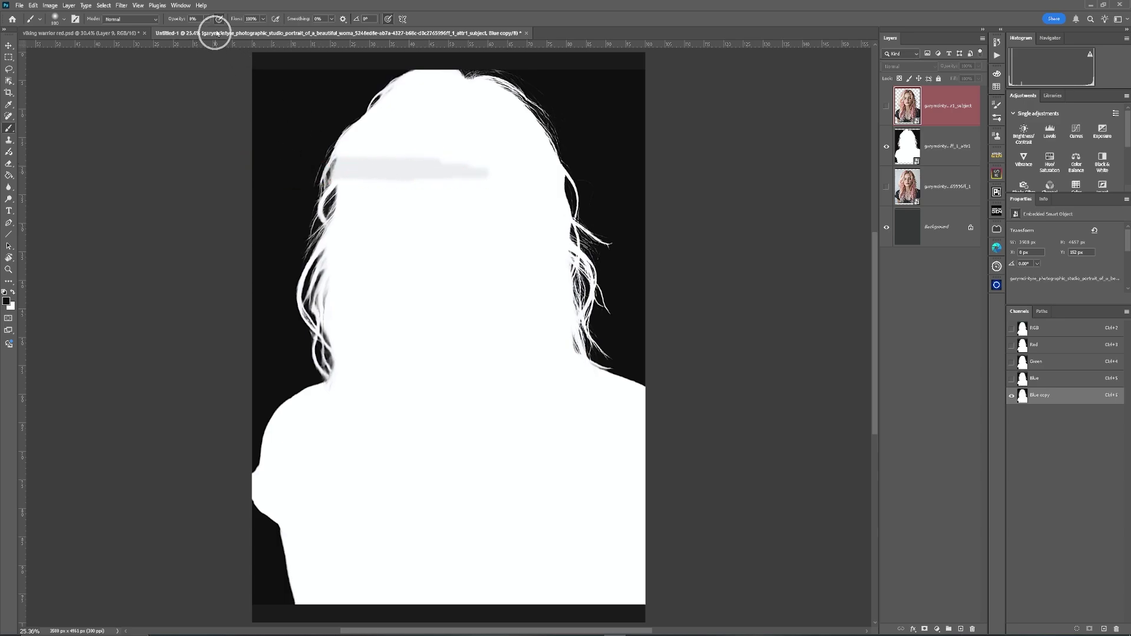
left_click_drag(207, 20, 208, 31)
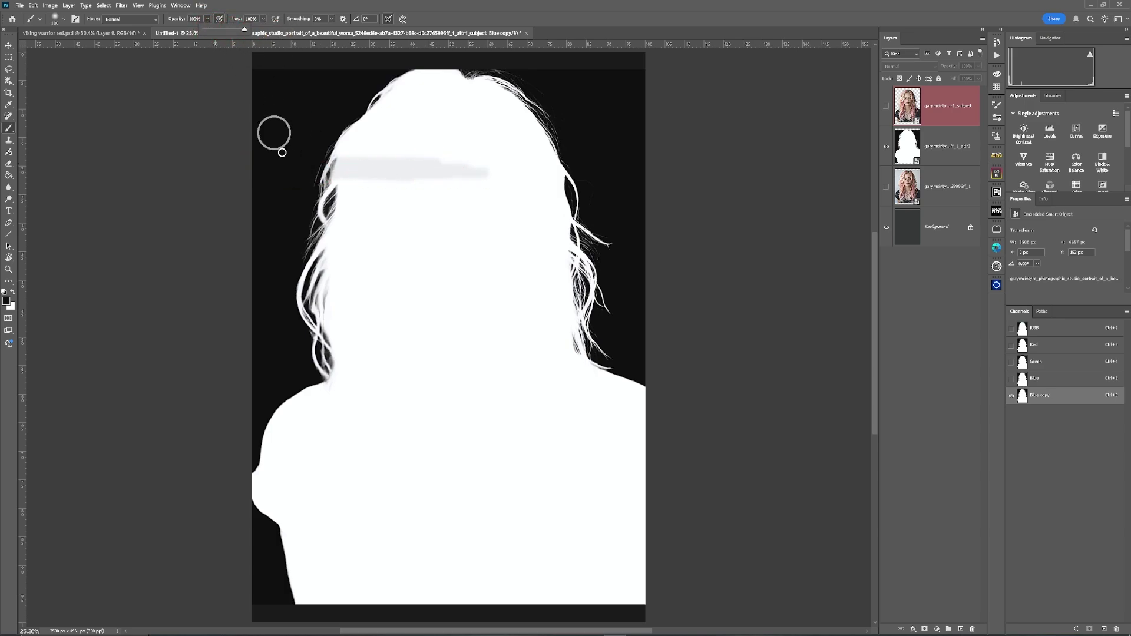
mouse_move(300, 177)
left_mouse_down()
mouse_move(381, 171)
mouse_move(297, 161)
mouse_move(425, 161)
mouse_move(289, 163)
mouse_move(396, 164)
left_mouse_up()
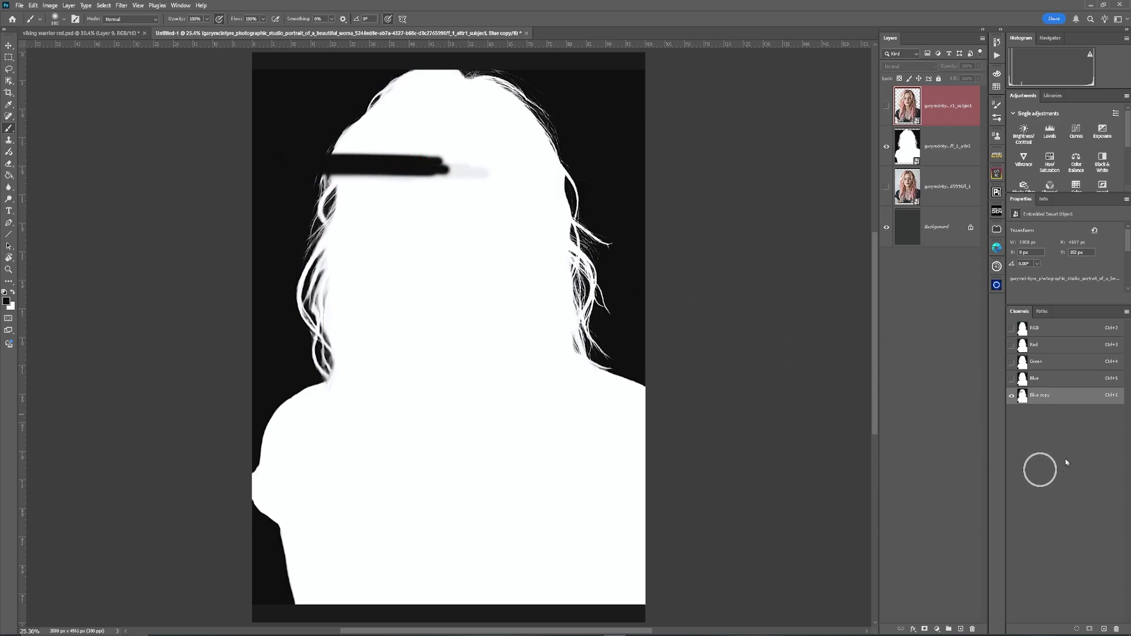
key("ctrl+z")
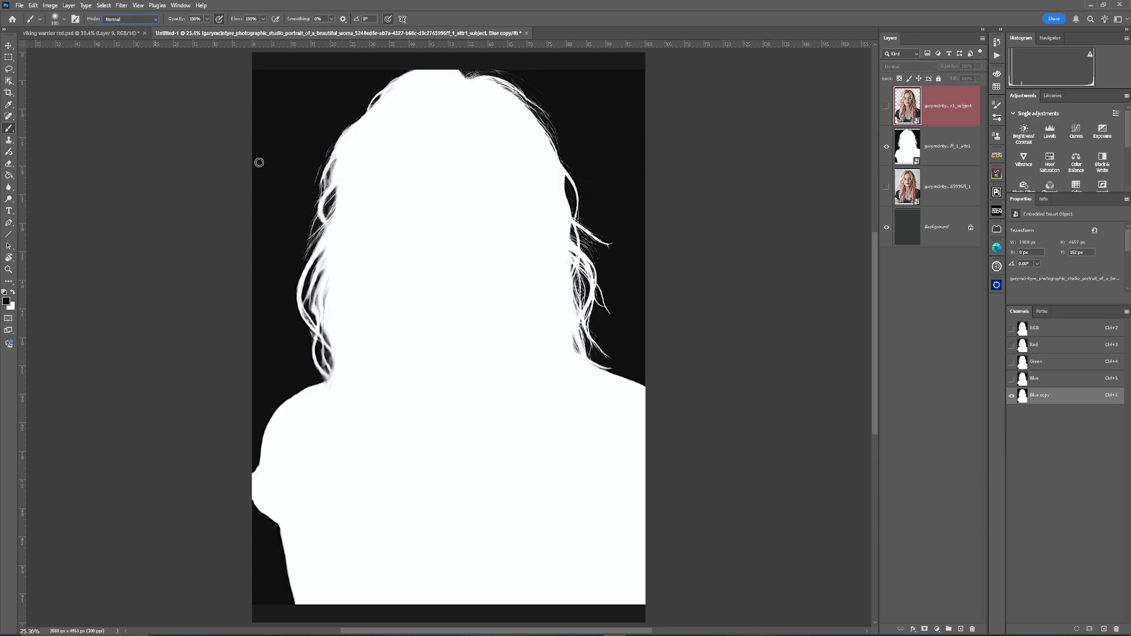
- Set the brush to Overlay blend mode with pressure-controlled opacity
left_click(156, 20)
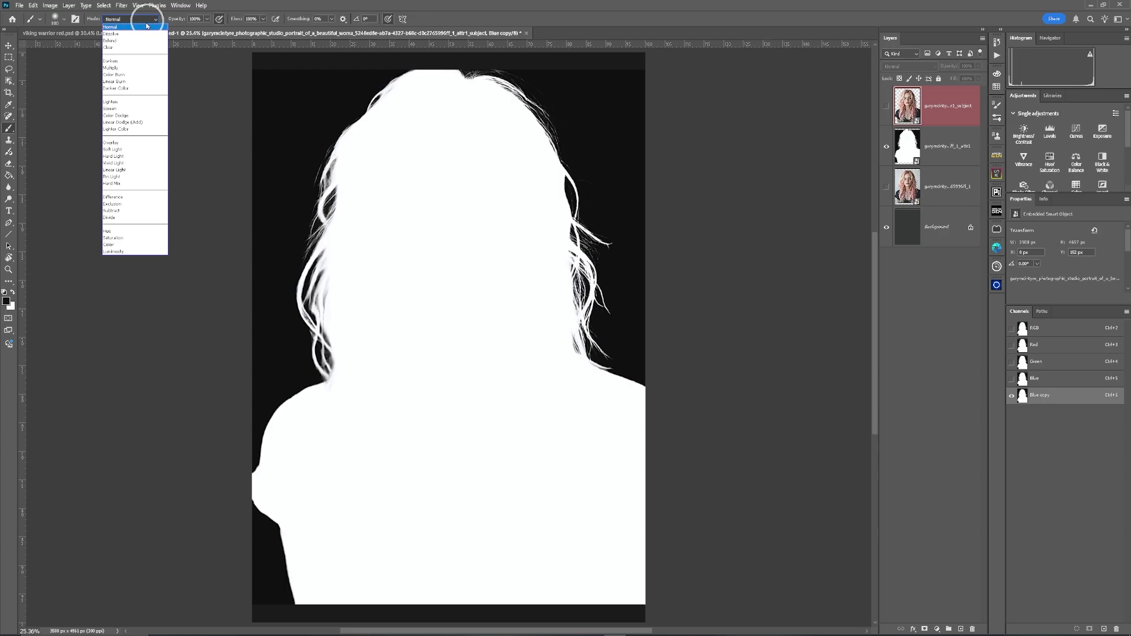
left_click(117, 143)
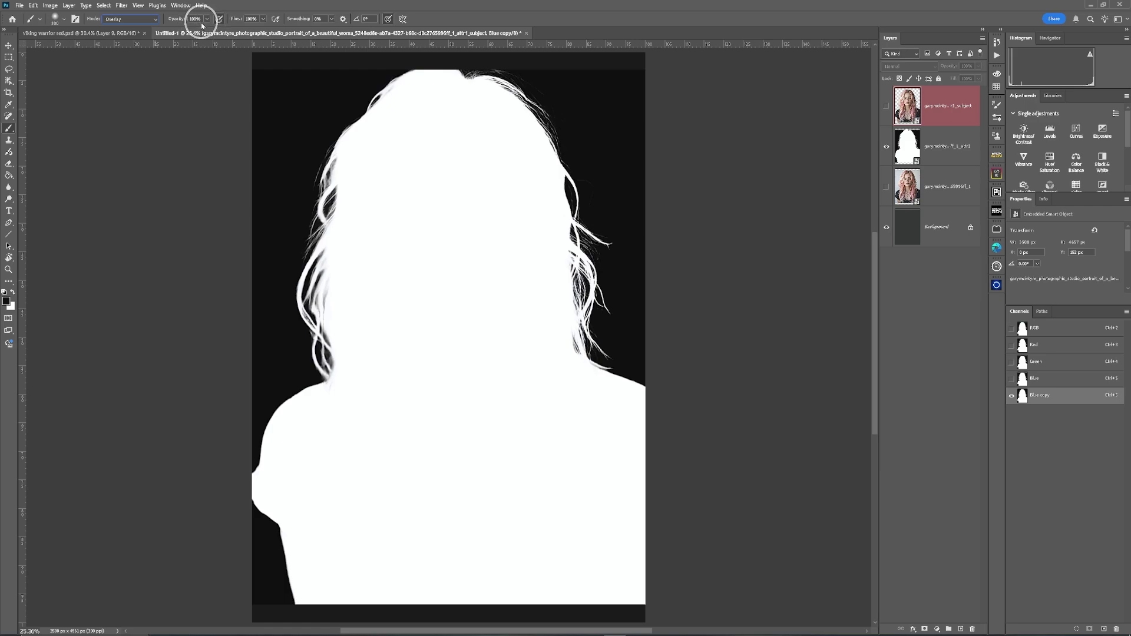
left_click(219, 19)
- Zoom in and paint black over the stray grey strands along the left hair edge
key("z")
left_click_drag(311, 167, 365, 159)
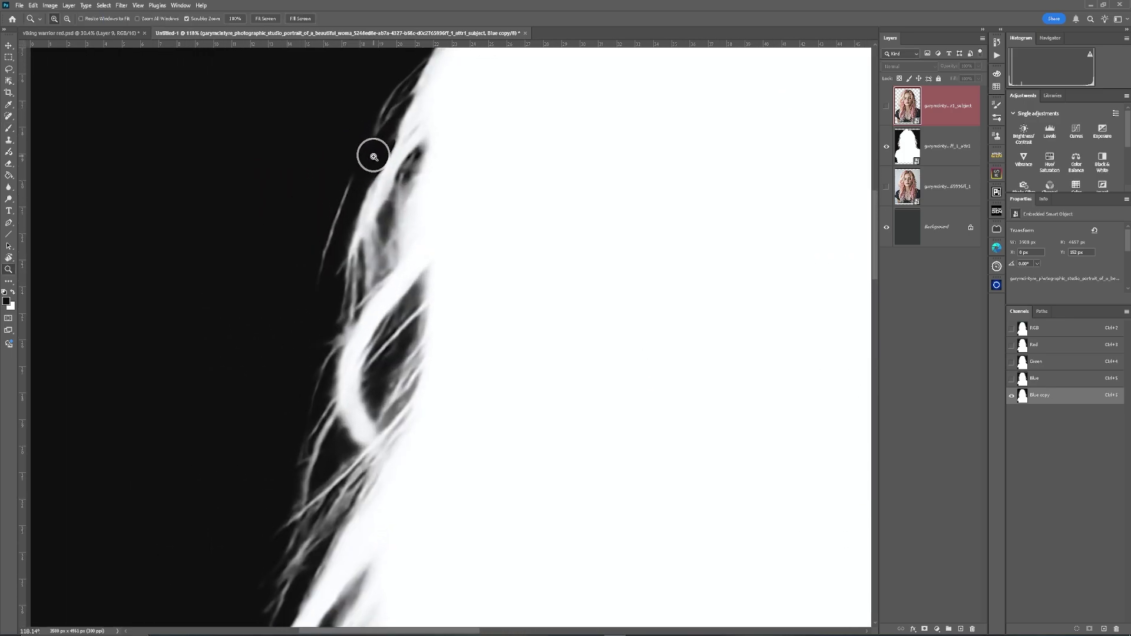
left_click(8, 129)
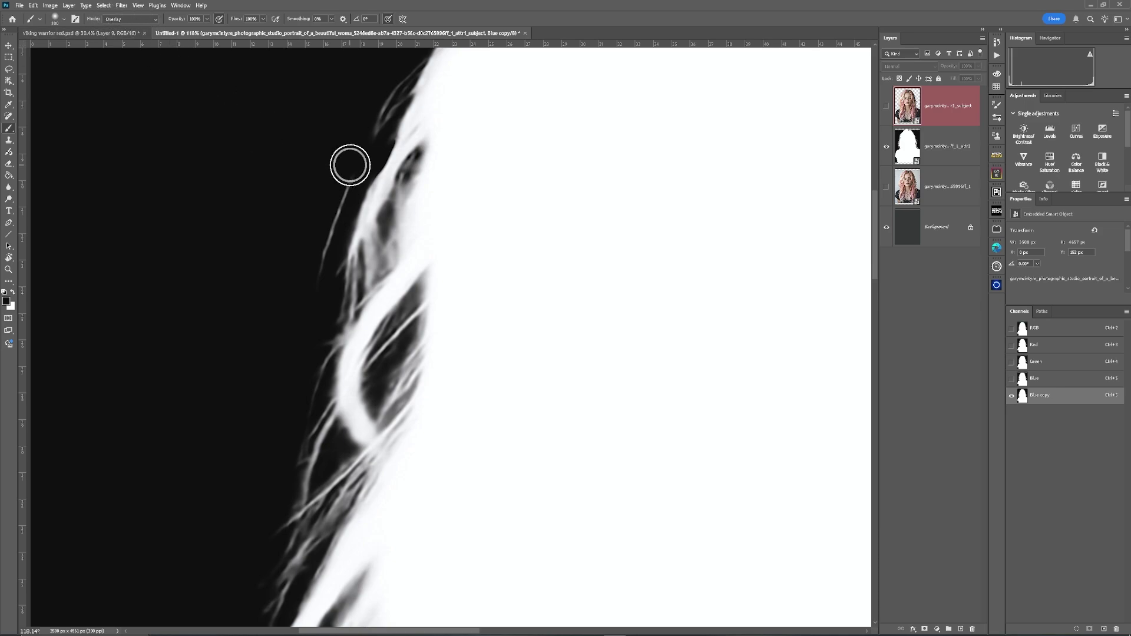
mouse_move(346, 171)
left_mouse_down()
mouse_move(311, 277)
mouse_move(396, 75)
mouse_move(308, 240)
mouse_move(298, 343)
mouse_move(393, 73)
mouse_move(345, 178)
mouse_move(396, 93)
mouse_move(363, 165)
mouse_move(401, 119)
mouse_move(387, 119)
mouse_move(348, 175)
mouse_move(404, 101)
mouse_move(320, 278)
mouse_move(329, 240)
left_mouse_up()
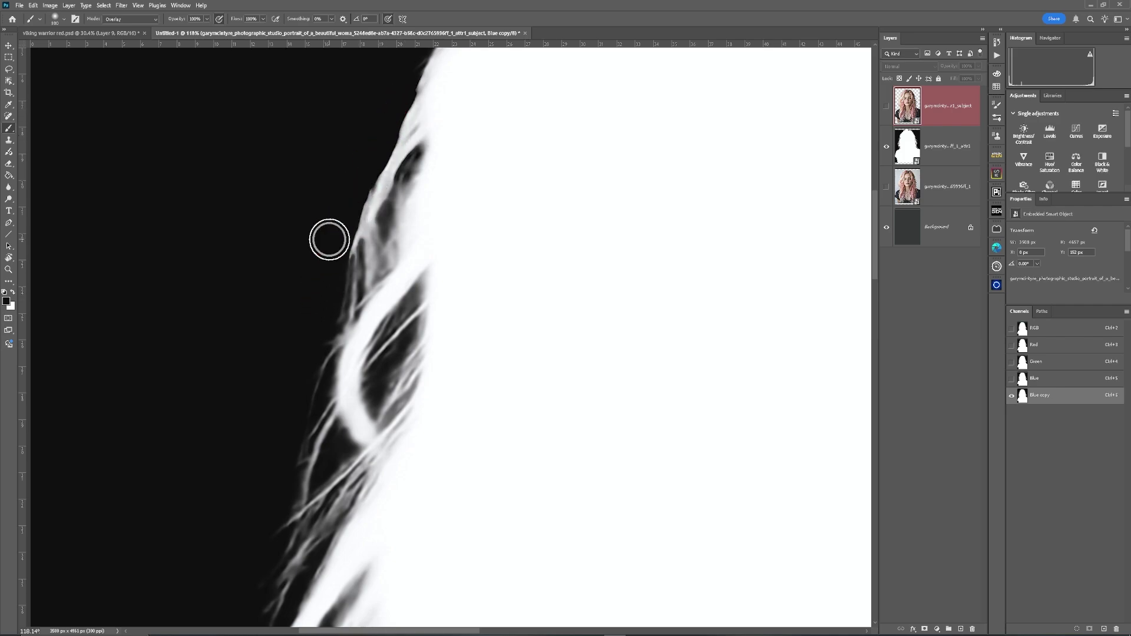
key("ctrl+z")
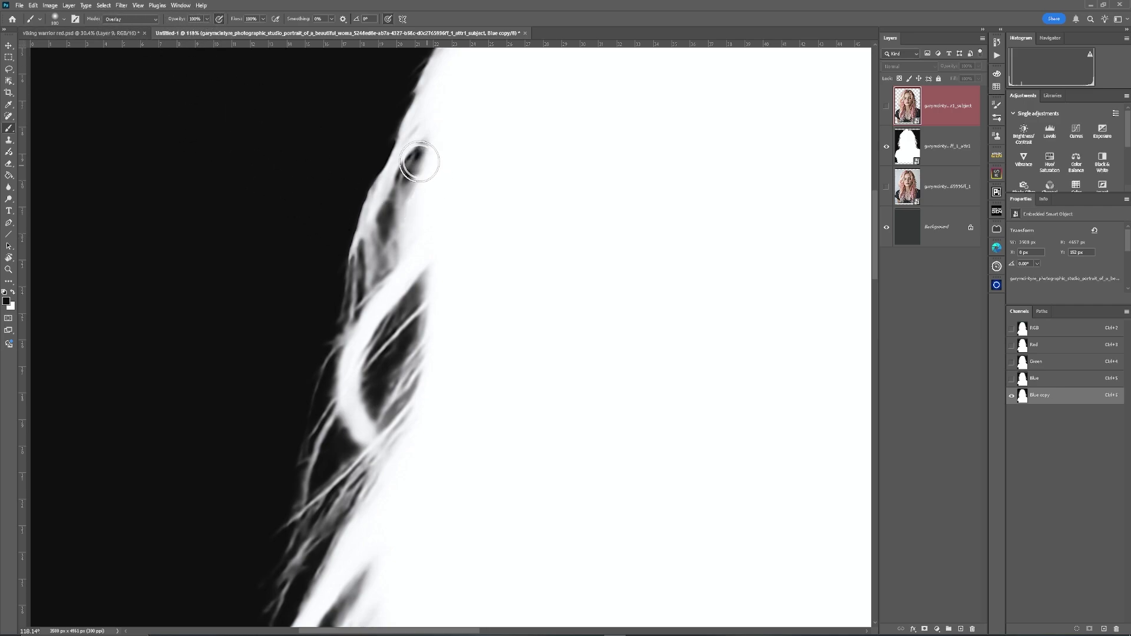
left_click_drag(412, 157, 385, 236)
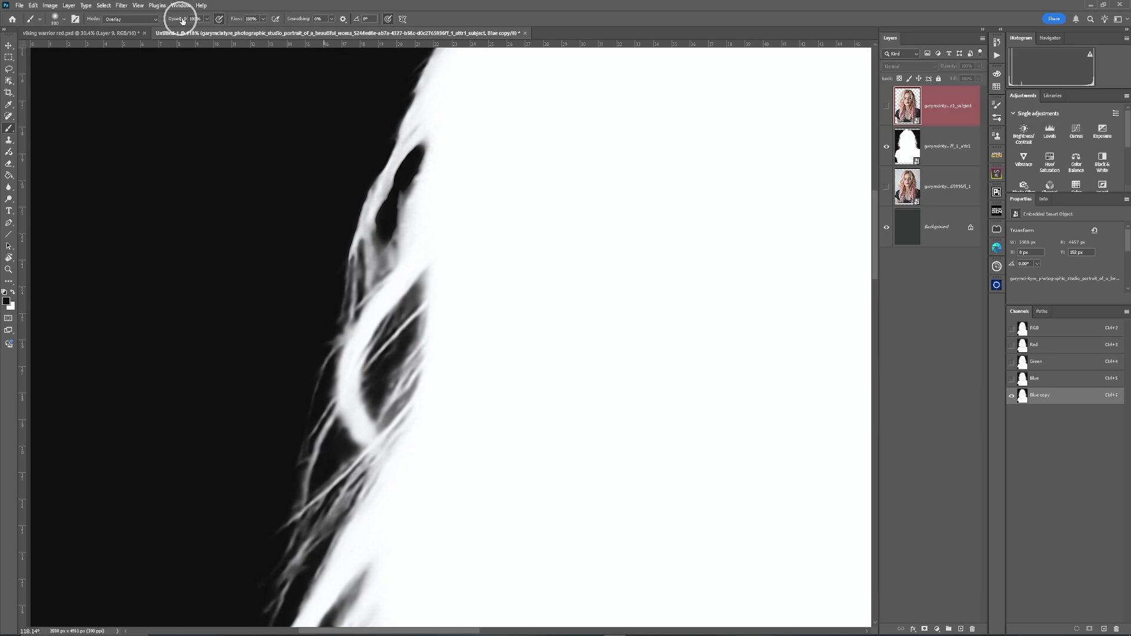
mouse_move(339, 262)
left_mouse_down()
mouse_move(298, 406)
mouse_move(319, 377)
mouse_move(328, 324)
mouse_move(291, 400)
mouse_move(328, 480)
left_mouse_up()
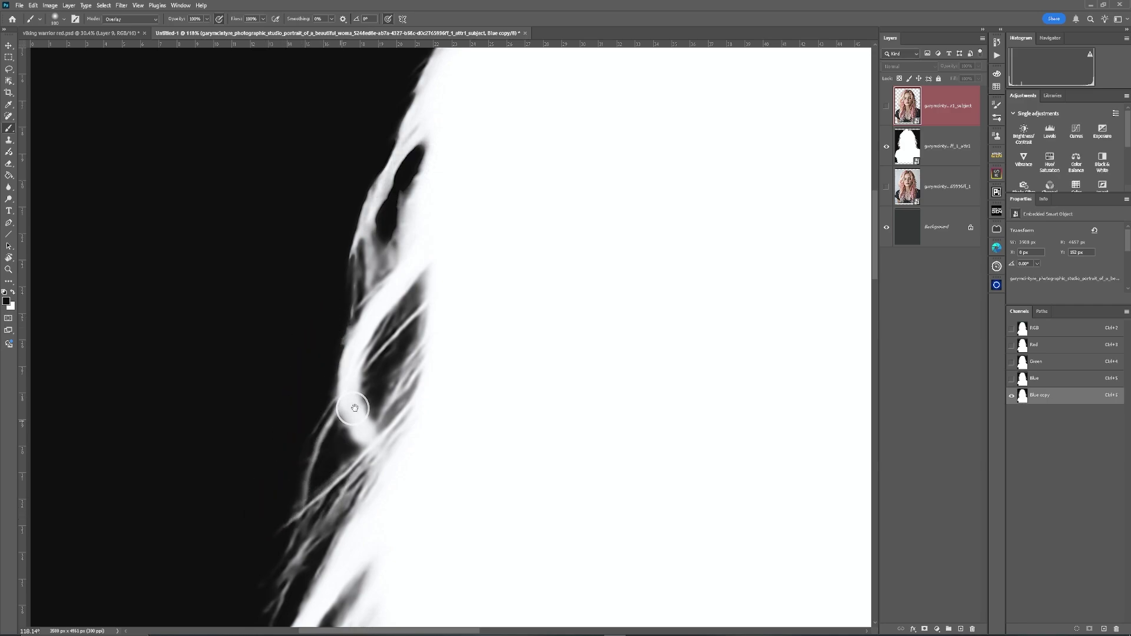
left_click_drag(355, 407, 491, 145)
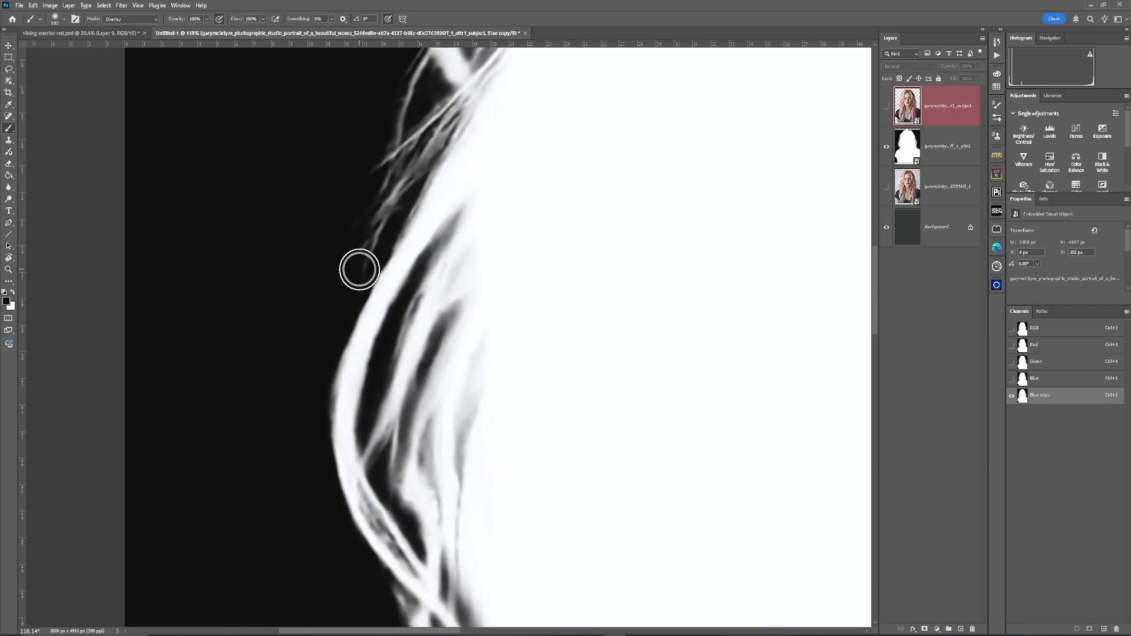
mouse_move(358, 270)
left_mouse_down()
mouse_move(322, 376)
mouse_move(314, 471)
mouse_move(307, 421)
mouse_move(334, 333)
left_mouse_up()
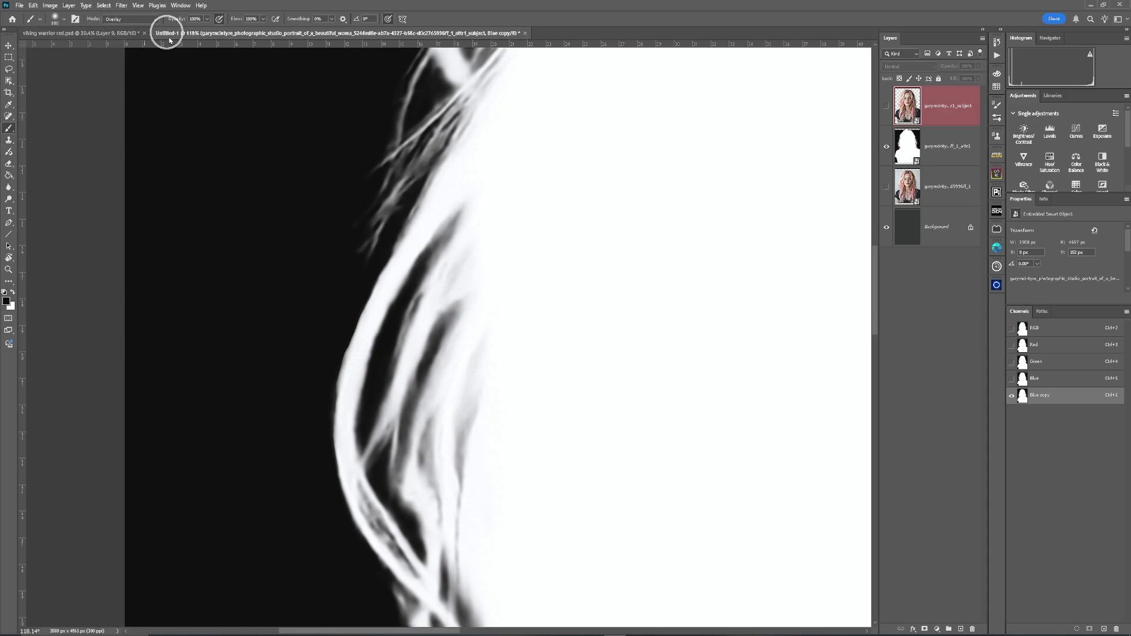
- Switch to white and brighten the left and lower hair edge strands
left_click(14, 291)
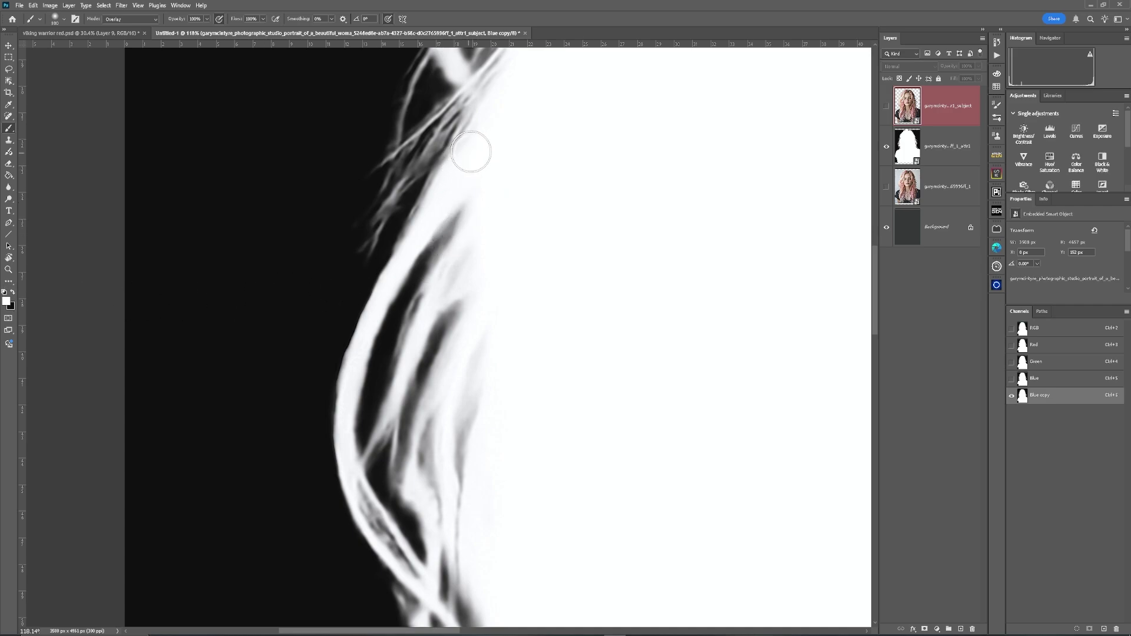
mouse_move(471, 152)
left_mouse_down()
mouse_move(418, 212)
mouse_move(354, 337)
mouse_move(342, 417)
mouse_move(376, 523)
mouse_move(442, 606)
mouse_move(362, 507)
mouse_move(349, 472)
mouse_move(353, 367)
mouse_move(479, 128)
mouse_move(442, 184)
mouse_move(507, 128)
mouse_move(453, 271)
mouse_move(534, 182)
mouse_move(473, 290)
mouse_move(525, 272)
mouse_move(484, 357)
mouse_move(485, 549)
mouse_move(502, 322)
mouse_move(570, 202)
left_mouse_up()
scroll(570, 202, "up", 3)
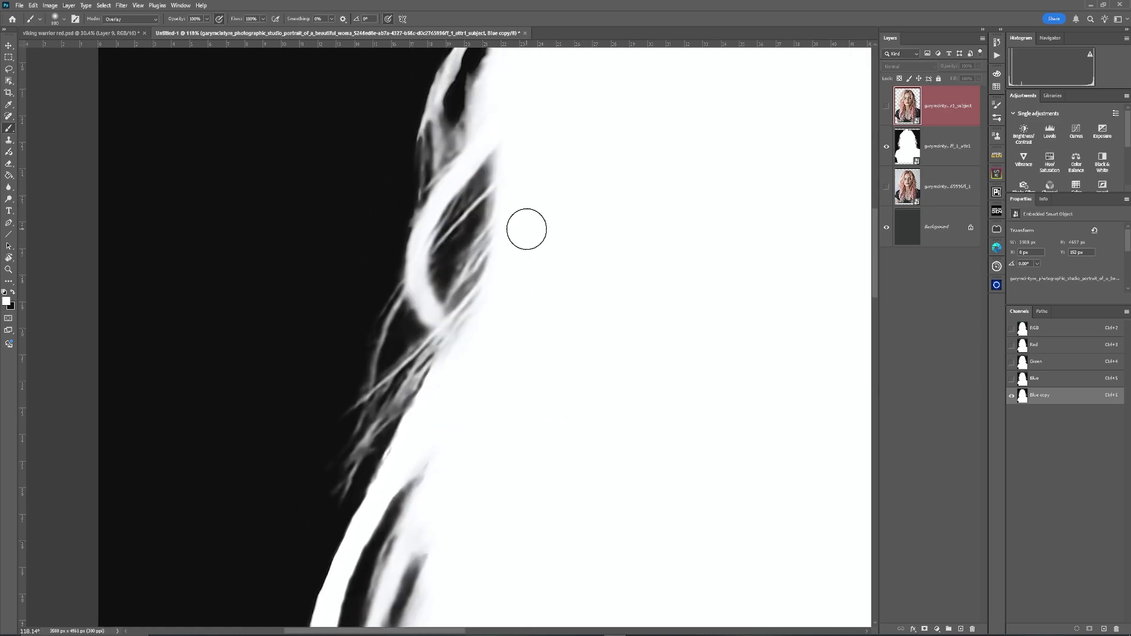
mouse_move(502, 234)
left_mouse_down()
mouse_move(432, 324)
mouse_move(451, 321)
mouse_move(511, 212)
mouse_move(507, 177)
mouse_move(415, 280)
mouse_move(451, 193)
mouse_move(483, 154)
mouse_move(484, 120)
mouse_move(436, 163)
mouse_move(423, 199)
mouse_move(494, 86)
mouse_move(456, 149)
mouse_move(429, 345)
mouse_move(312, 505)
mouse_move(394, 378)
mouse_move(455, 320)
mouse_move(356, 404)
mouse_move(439, 254)
left_mouse_up()
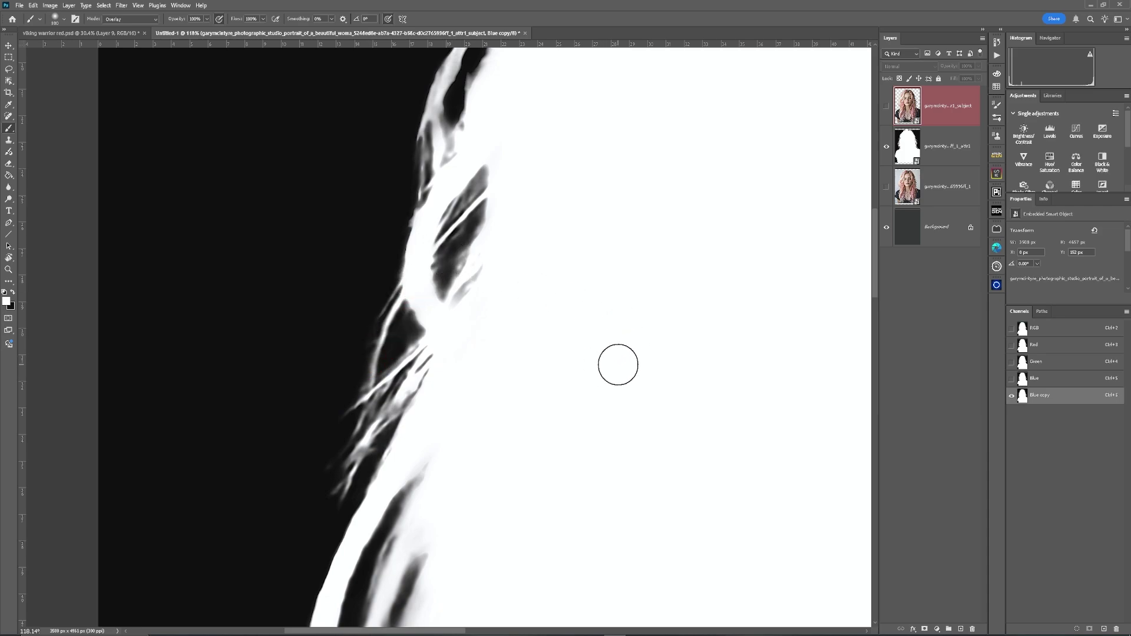
mouse_move(618, 364)
left_mouse_down()
mouse_move(548, 291)
mouse_move(538, 126)
left_mouse_up()
mouse_move(393, 264)
left_mouse_down()
mouse_move(341, 318)
mouse_move(322, 412)
mouse_move(341, 483)
mouse_move(355, 493)
mouse_move(362, 352)
mouse_move(357, 525)
mouse_move(346, 477)
mouse_move(372, 522)
mouse_move(335, 532)
mouse_move(264, 457)
mouse_move(341, 552)
mouse_move(347, 530)
left_mouse_up()
mouse_move(335, 448)
left_mouse_down()
mouse_move(328, 406)
mouse_move(331, 429)
mouse_move(297, 414)
left_mouse_up()
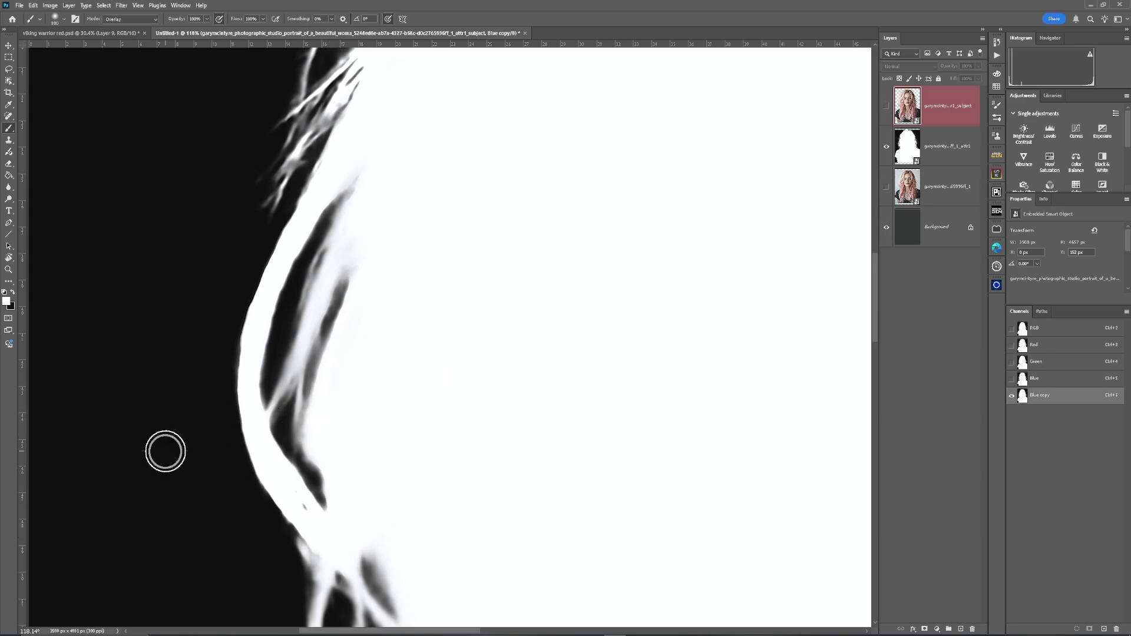
mouse_move(168, 435)
left_mouse_down()
mouse_move(182, 429)
mouse_move(187, 473)
left_mouse_up()
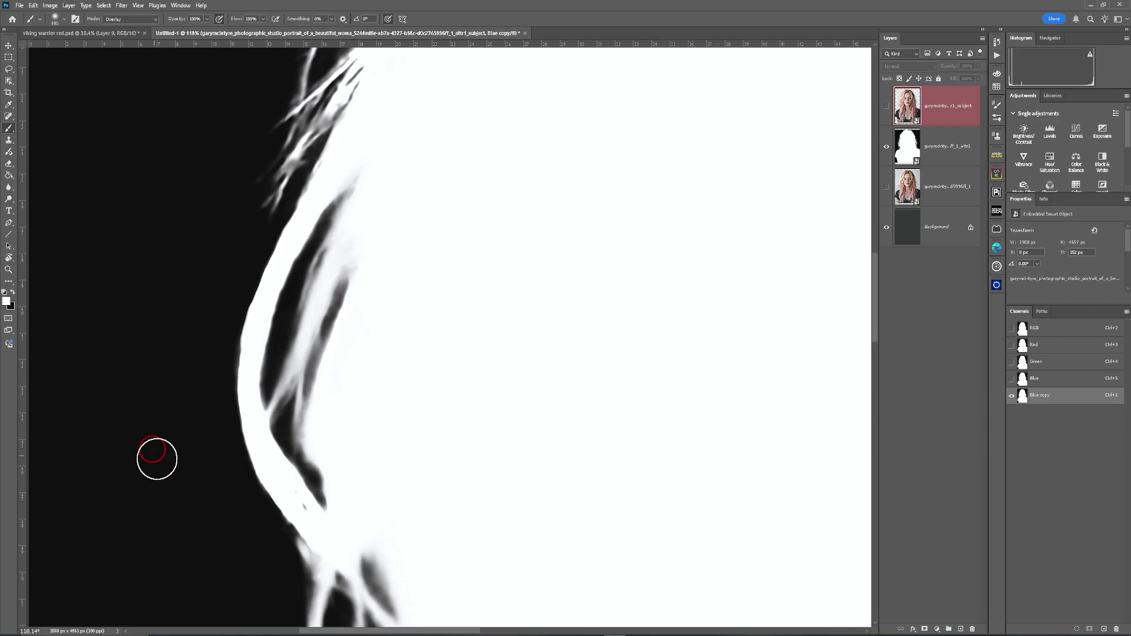
left_click_drag(163, 460, 167, 411)
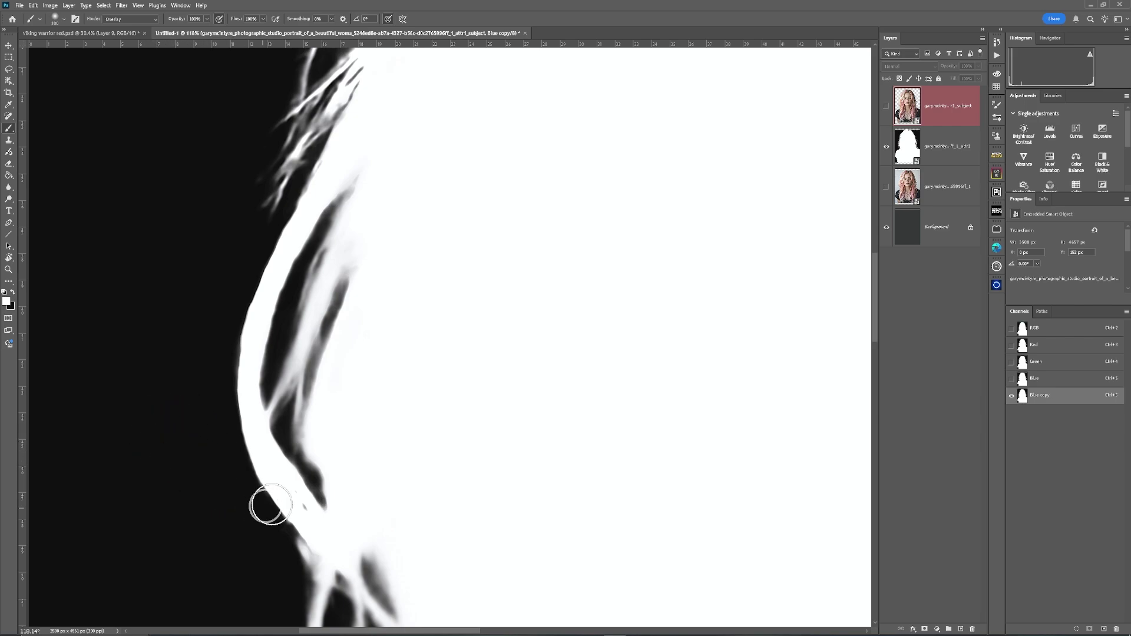
mouse_move(274, 504)
left_mouse_down()
mouse_move(259, 471)
mouse_move(268, 481)
mouse_move(253, 490)
mouse_move(265, 479)
mouse_move(283, 497)
mouse_move(262, 508)
mouse_move(266, 500)
mouse_move(310, 531)
mouse_move(285, 539)
mouse_move(299, 510)
mouse_move(312, 556)
mouse_move(286, 511)
mouse_move(324, 563)
mouse_move(294, 506)
mouse_move(345, 586)
mouse_move(340, 563)
mouse_move(362, 584)
mouse_move(363, 569)
mouse_move(394, 611)
mouse_move(328, 446)
mouse_move(436, 618)
mouse_move(347, 438)
mouse_move(339, 358)
mouse_move(396, 200)
mouse_move(313, 346)
mouse_move(362, 218)
mouse_move(324, 312)
mouse_move(370, 186)
mouse_move(326, 260)
mouse_move(369, 144)
mouse_move(318, 269)
left_mouse_up()
mouse_move(487, 182)
left_mouse_down()
mouse_move(502, 416)
mouse_move(294, 427)
mouse_move(388, 274)
mouse_move(287, 337)
mouse_move(264, 368)
mouse_move(467, 133)
mouse_move(357, 309)
left_mouse_up()
- Whiten the hair up to the top of the head and fill the right-side strand gaps with a ~400 px brush
left_click_drag(601, 224, 500, 472)
mouse_move(348, 396)
left_mouse_down()
mouse_move(372, 242)
mouse_move(509, 62)
left_mouse_up()
scroll(639, 416, "down", 5)
scroll(639, 416, "right", 4)
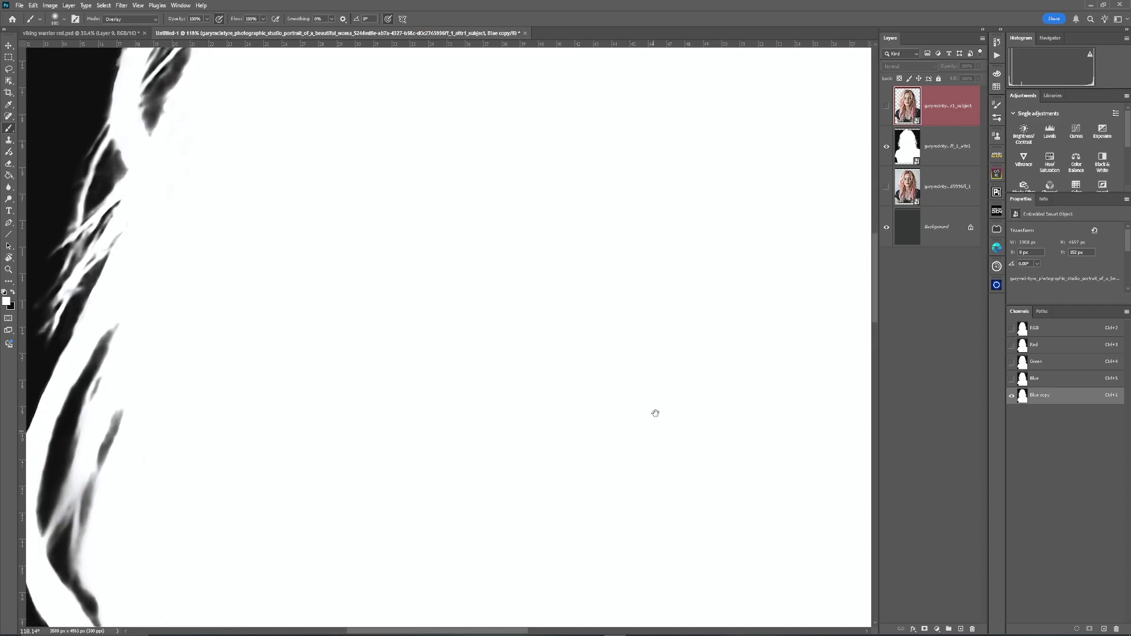
left_click_drag(657, 406, 507, 361)
scroll(512, 361, "right", 8)
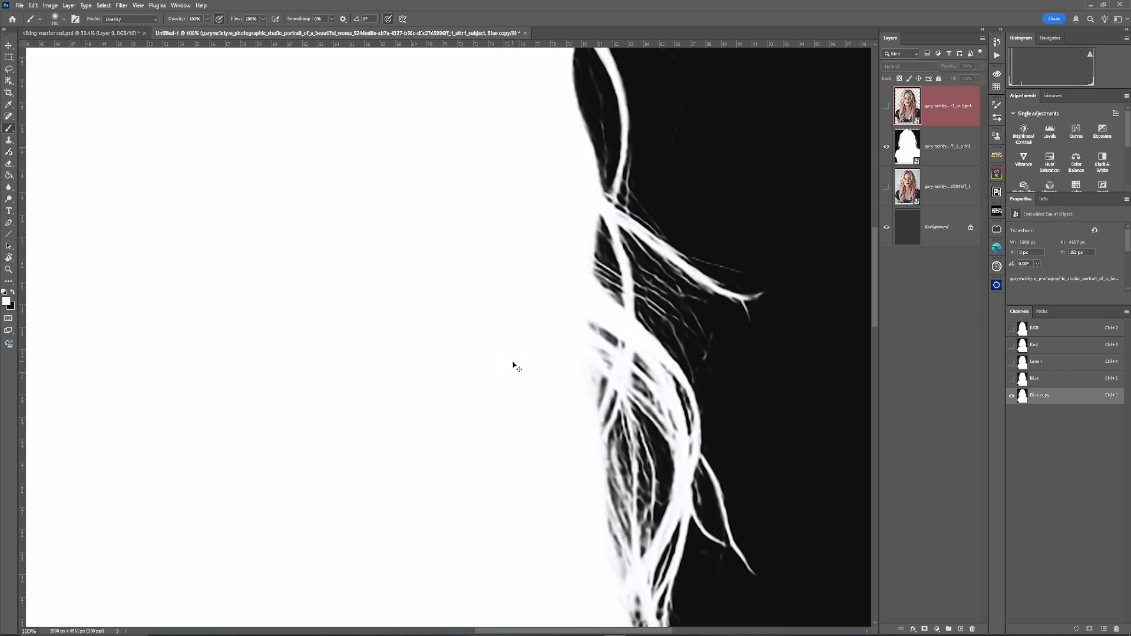
scroll(514, 365, "down", 1)
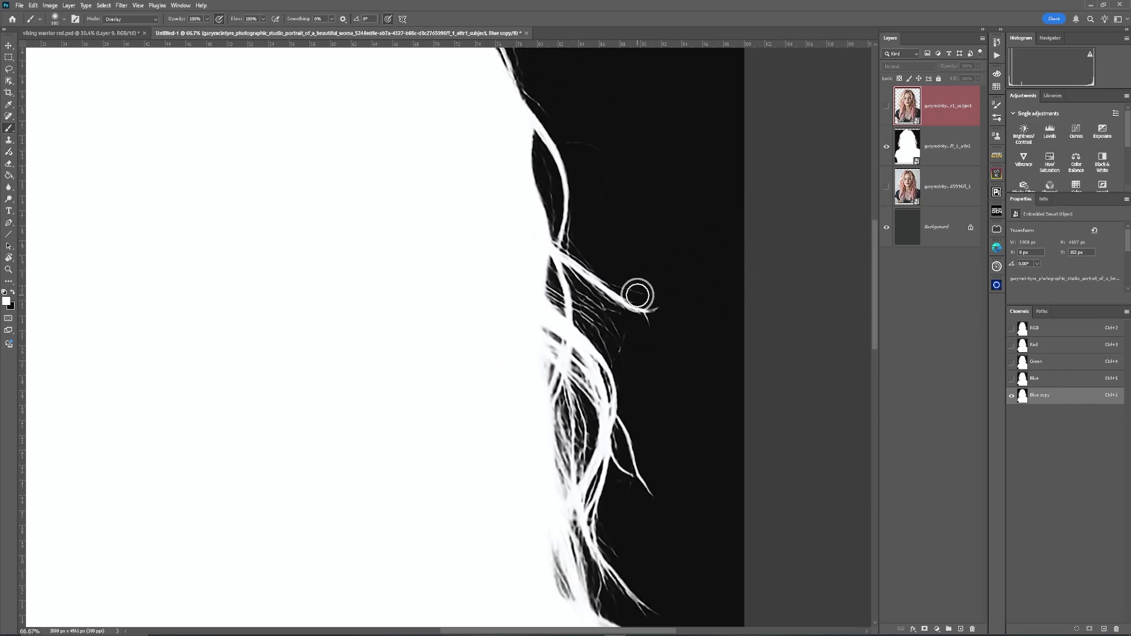
key("bracketright")
key("bracketright")
key("bracketright")
key("bracketright")
key("bracketright")
key("bracketright")
key("bracketright")
left_click(541, 275)
mouse_move(541, 275)
left_mouse_down()
mouse_move(608, 308)
mouse_move(636, 338)
mouse_move(548, 270)
mouse_move(492, 246)
mouse_move(524, 170)
mouse_move(500, 85)
mouse_move(548, 186)
mouse_move(522, 334)
mouse_move(570, 403)
mouse_move(583, 548)
left_mouse_up()
- Brighten the shoulder edge and the upper-right and lower-left hair edges
left_click_drag(677, 430, 507, 101)
left_click(480, 372)
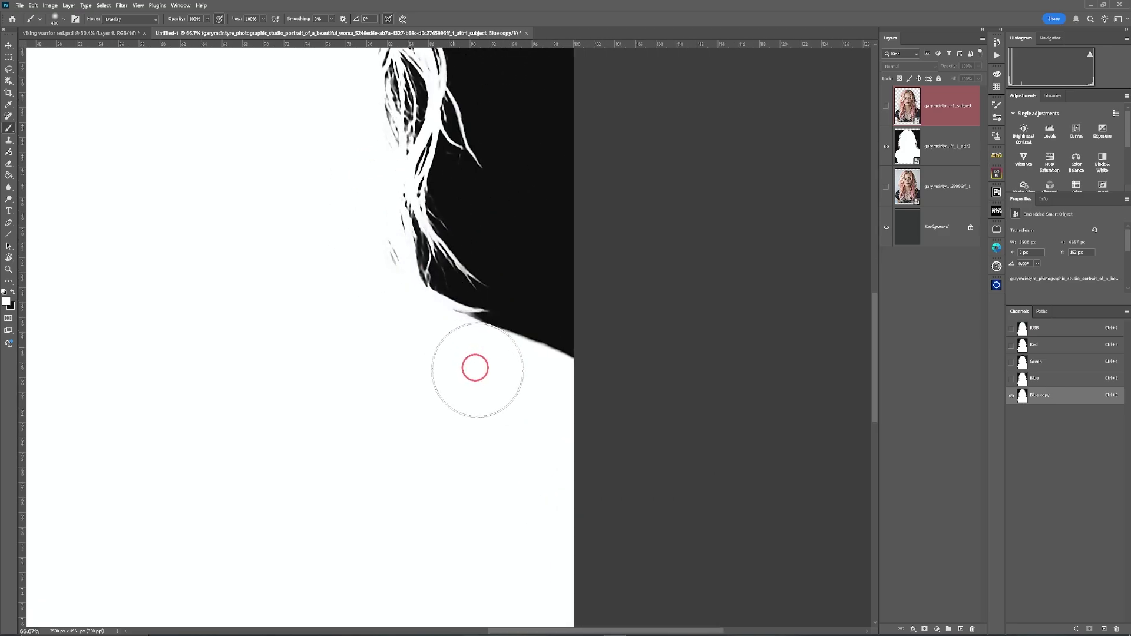
left_click_drag(369, 210, 599, 528)
left_click_drag(432, 262, 532, 391)
mouse_move(752, 324)
left_mouse_down()
mouse_move(656, 239)
mouse_move(585, 212)
mouse_move(536, 212)
mouse_move(596, 188)
mouse_move(654, 187)
mouse_move(721, 250)
mouse_move(613, 174)
mouse_move(506, 172)
mouse_move(438, 194)
mouse_move(566, 174)
mouse_move(662, 216)
mouse_move(410, 179)
mouse_move(350, 218)
mouse_move(218, 351)
mouse_move(179, 438)
mouse_move(156, 589)
left_mouse_up()
left_click_drag(512, 424, 589, 53)
mouse_move(278, 252)
left_mouse_down()
mouse_move(202, 467)
mouse_move(288, 351)
left_mouse_up()
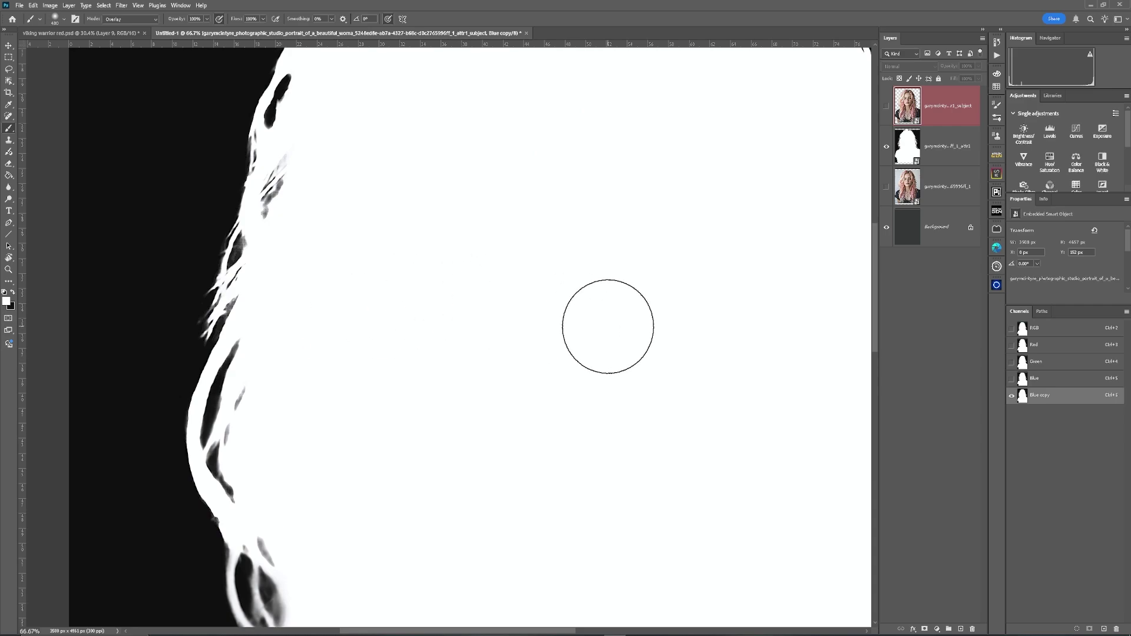
- Brighten the lower-left neck edge and load the Blue copy channel as a selection
key("ctrl+0")
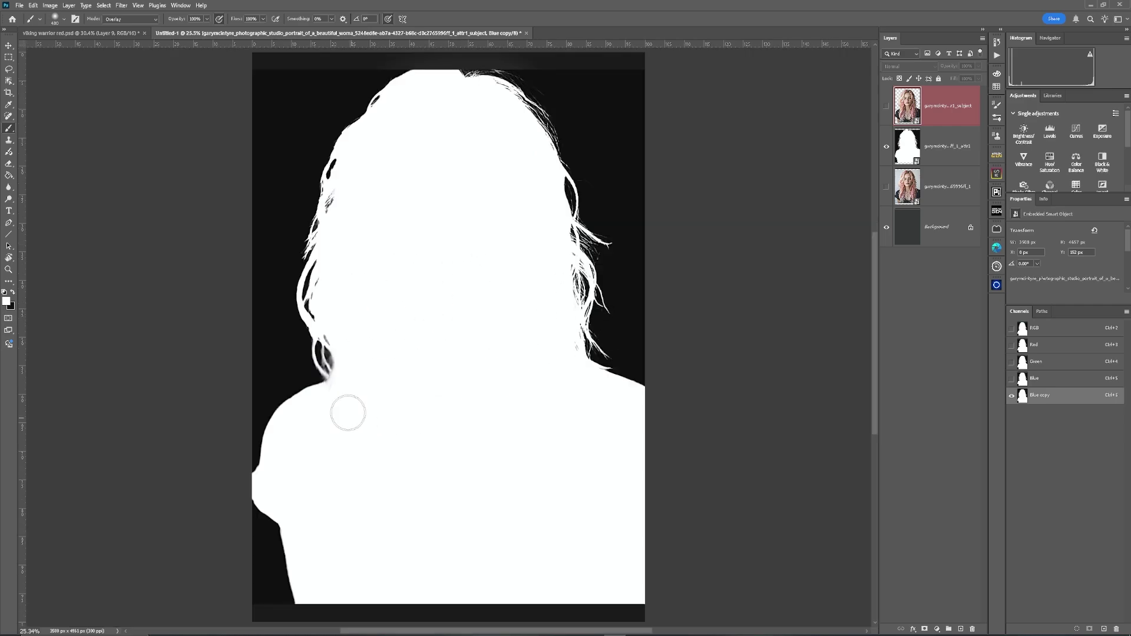
left_click_drag(348, 353, 336, 379)
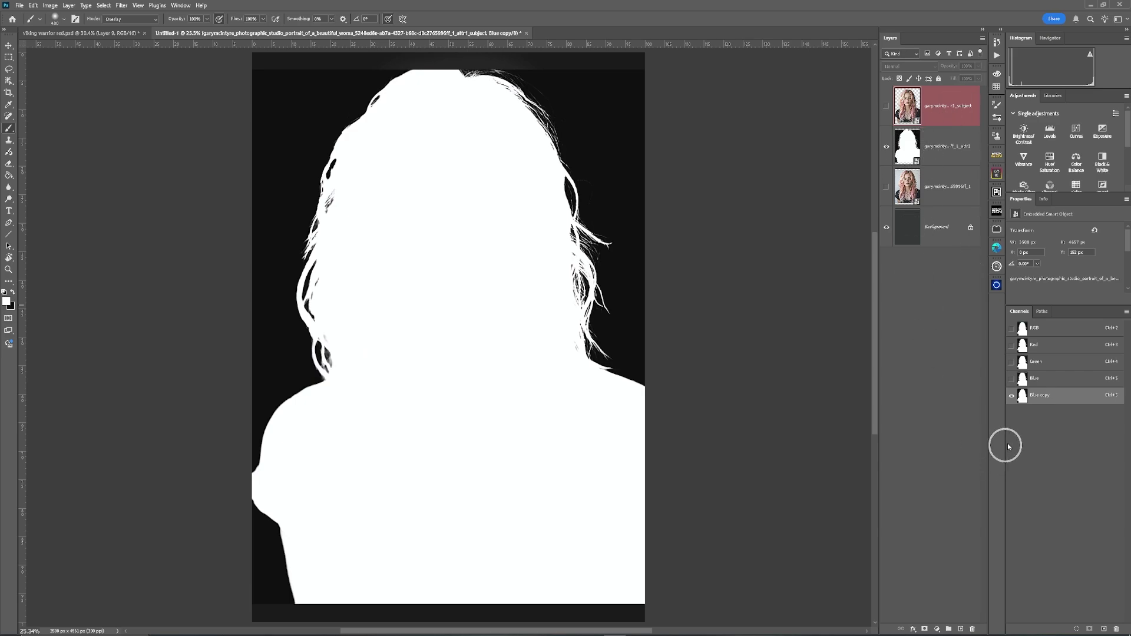
left_click(1023, 398, "ctrl")
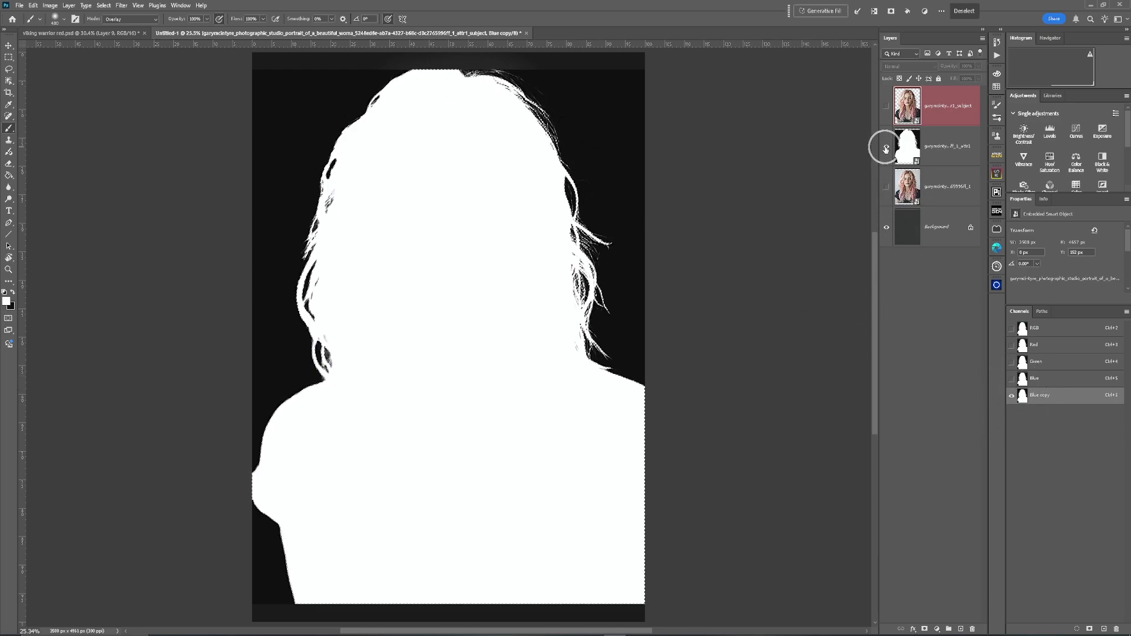
- Show the top portrait layer and turn the selection into its layer mask over grey
left_click(886, 146)
left_click(887, 226)
left_click(887, 227)
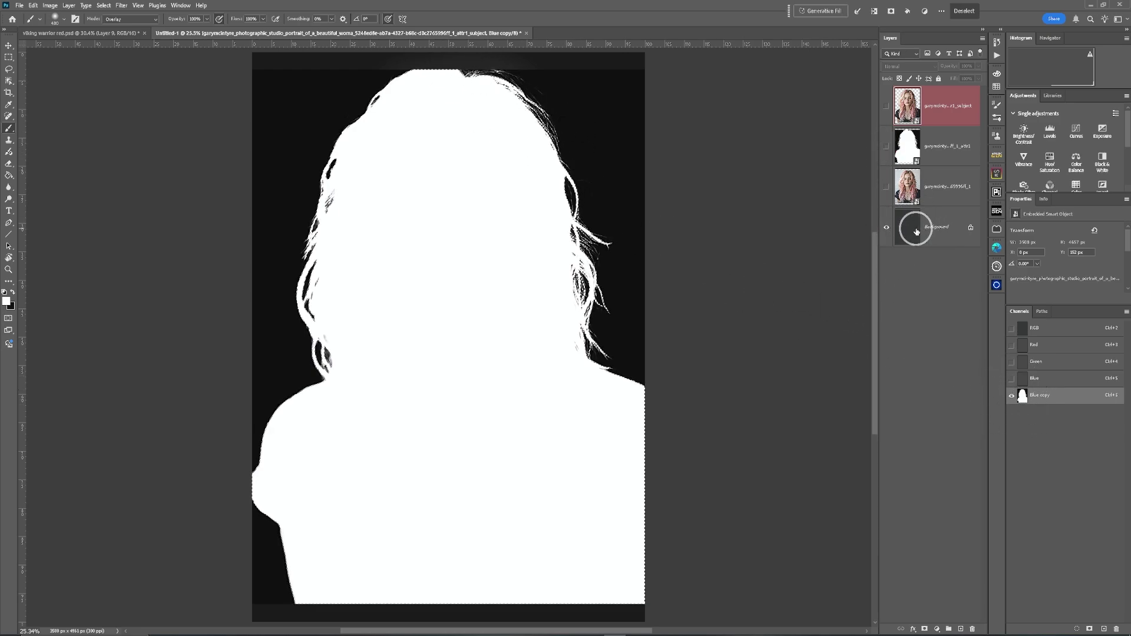
left_click(886, 108)
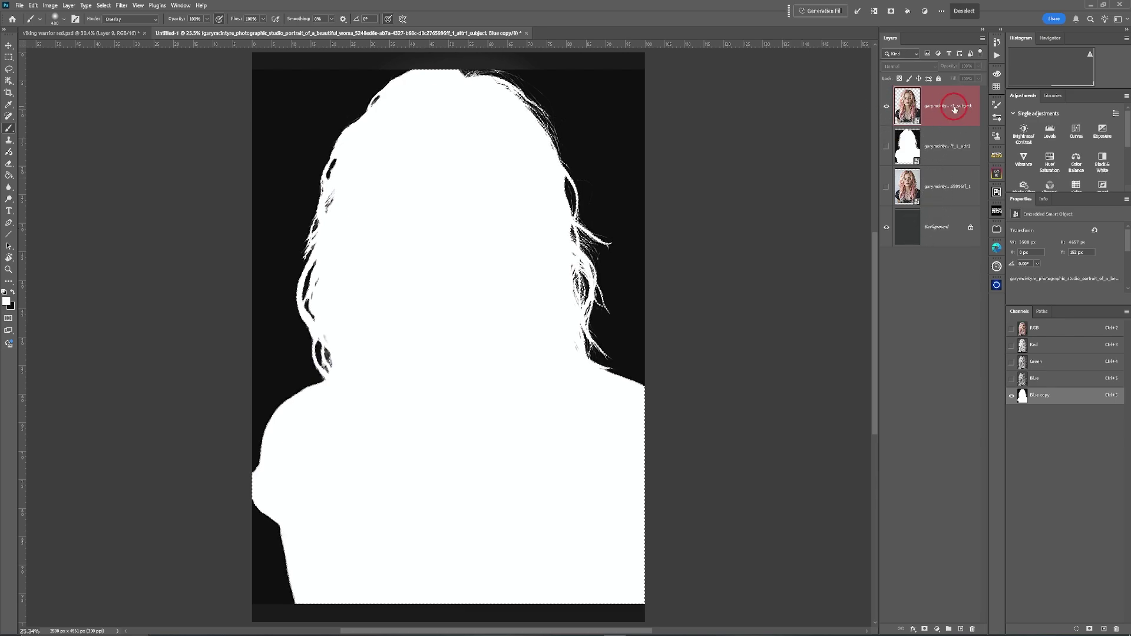
key("ctrl+2")
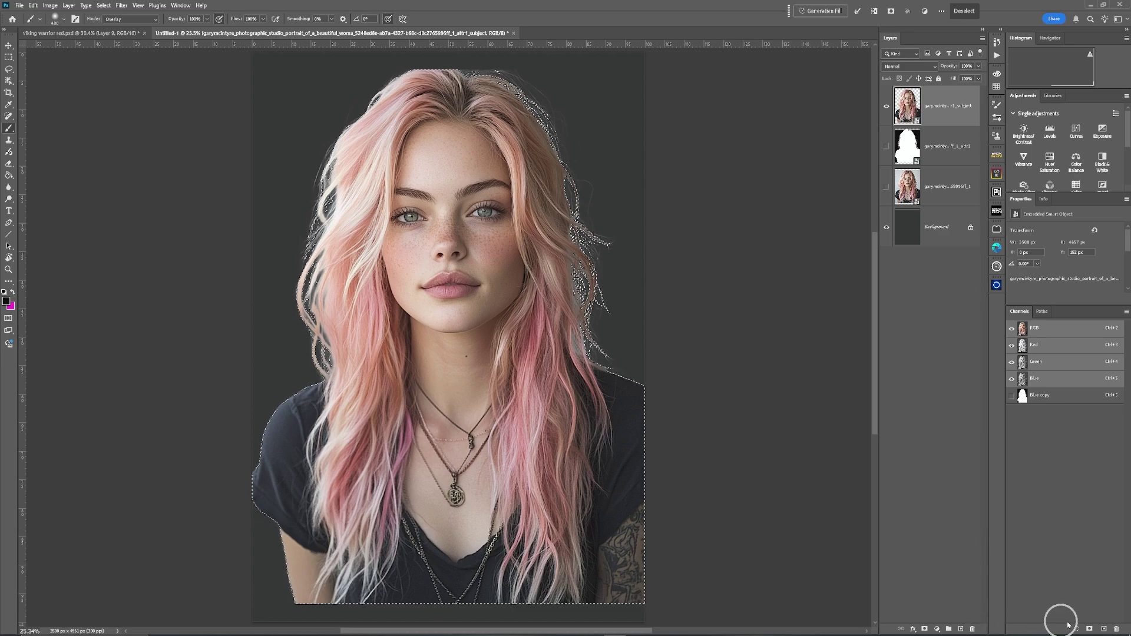
left_click(925, 629)
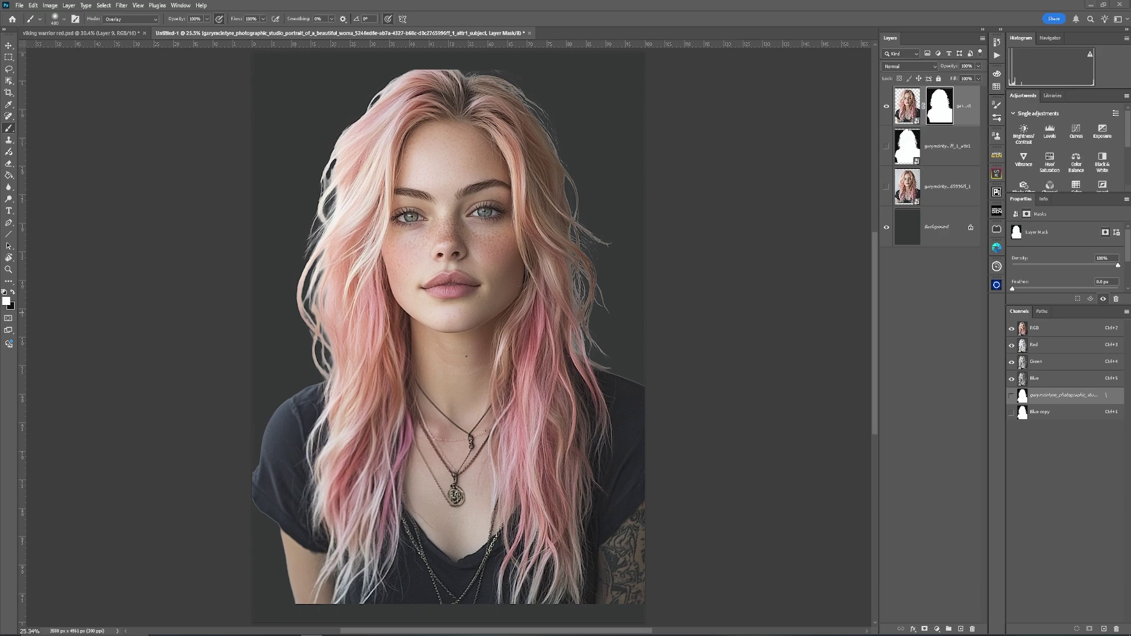
- Place the Star Wars wallpaper, scale it to cover the canvas, and move it below the portrait layer
left_click_drag(312, 634, 352, 278)
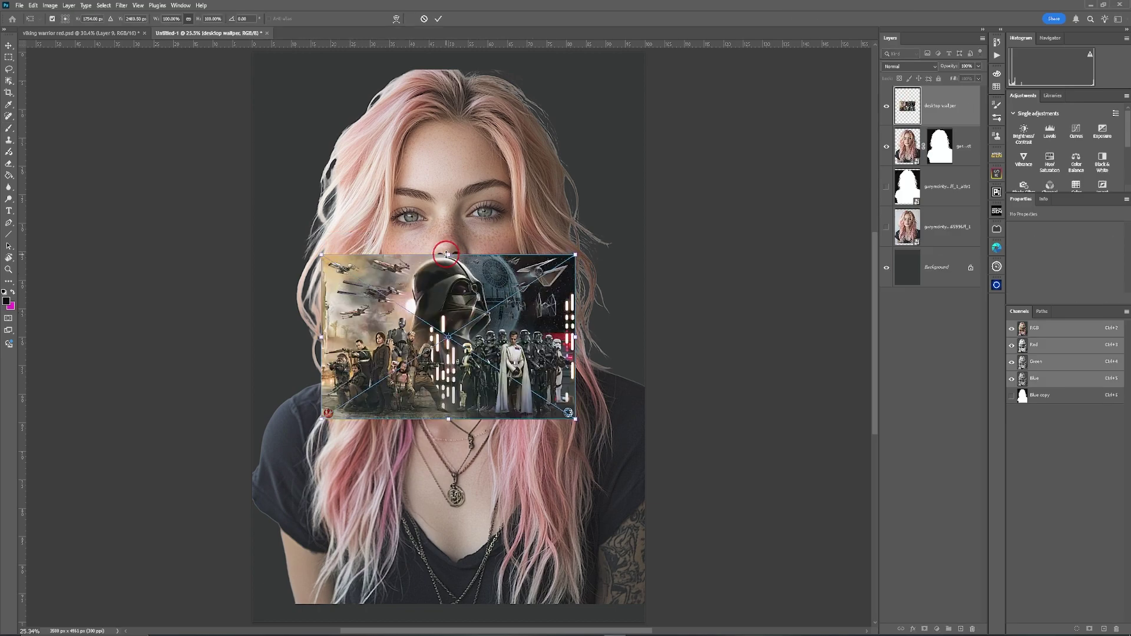
left_click_drag(451, 254, 448, 47)
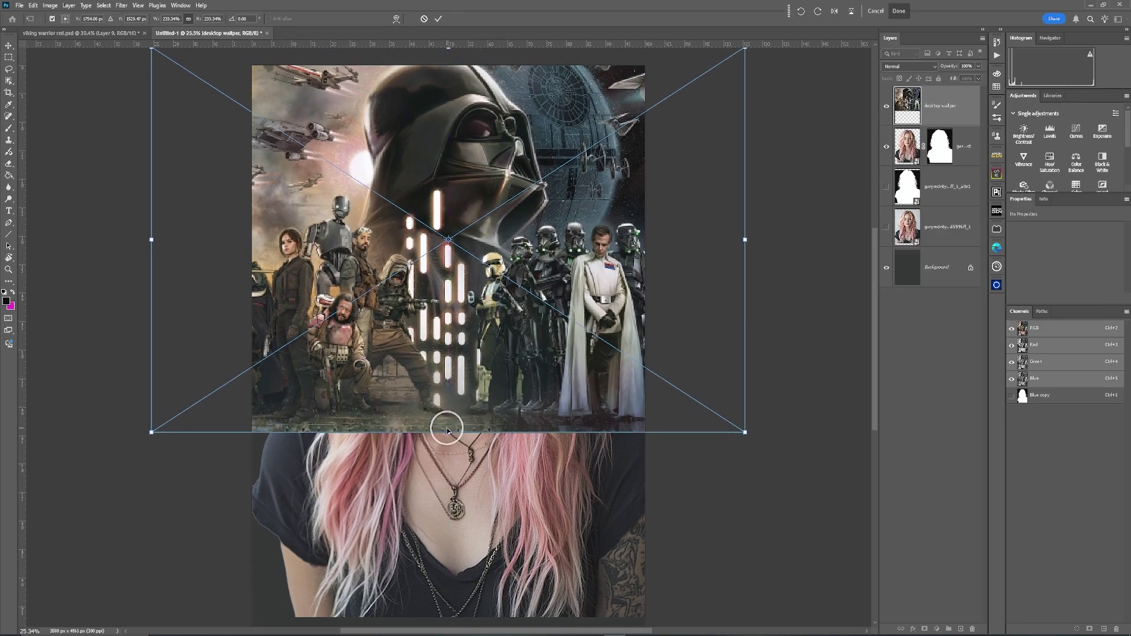
left_click_drag(447, 432, 474, 630)
left_click_drag(961, 108, 954, 161)
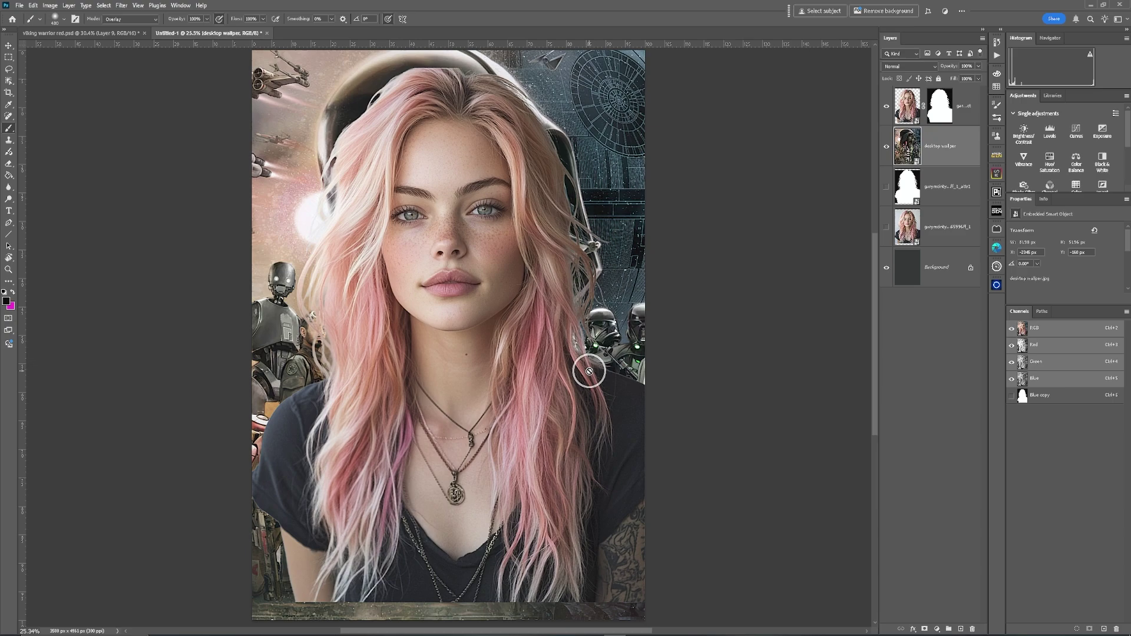
- Blur the Star Wars wallpaper with a Gaussian Blur smart filter and move it below the attr1 cutout layer
left_click(8, 47)
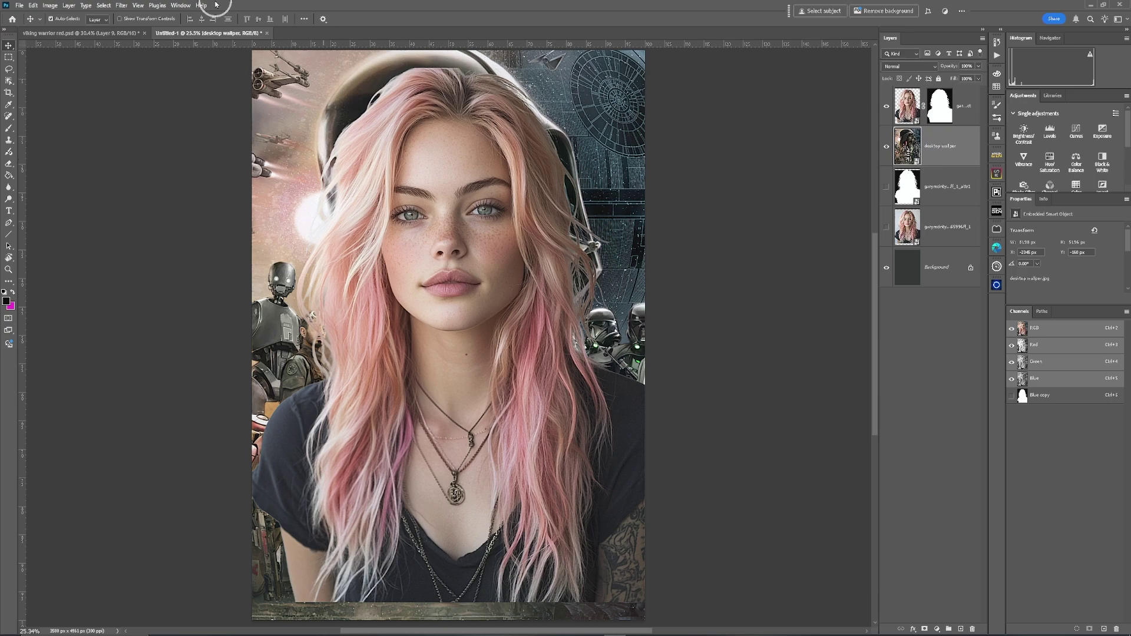
left_click(121, 7)
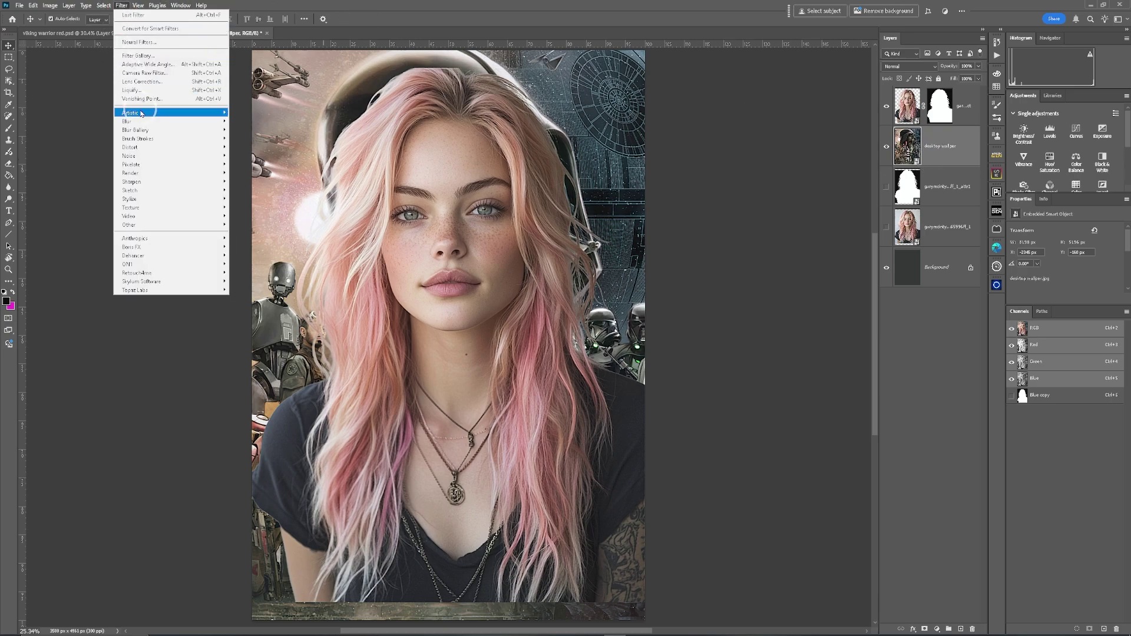
mouse_move(223, 121)
left_click(252, 155)
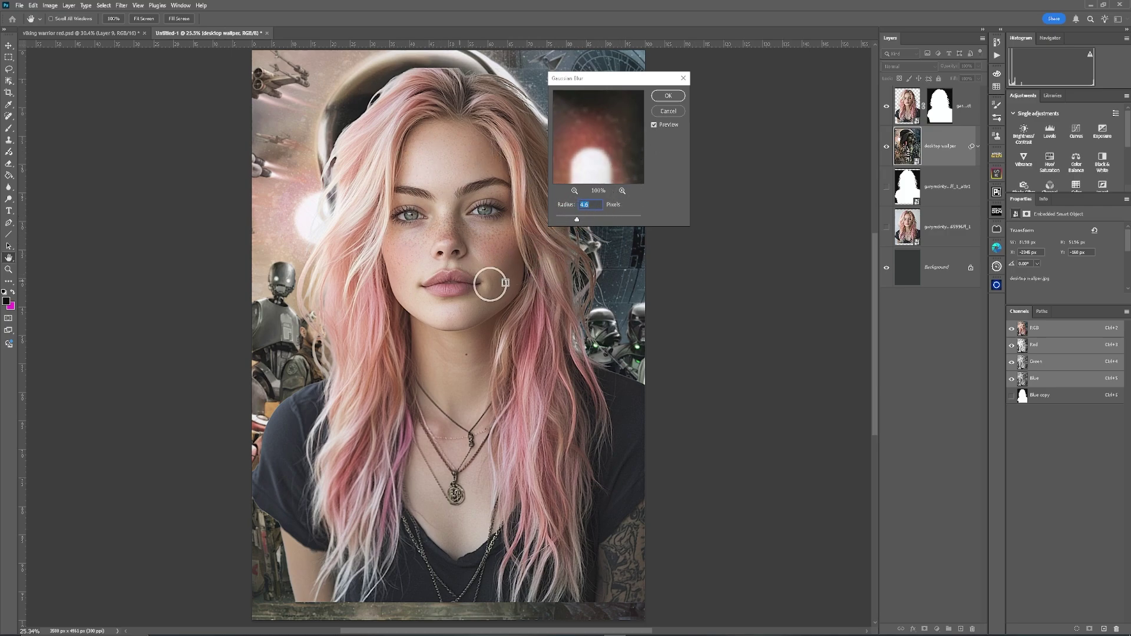
left_click(668, 97)
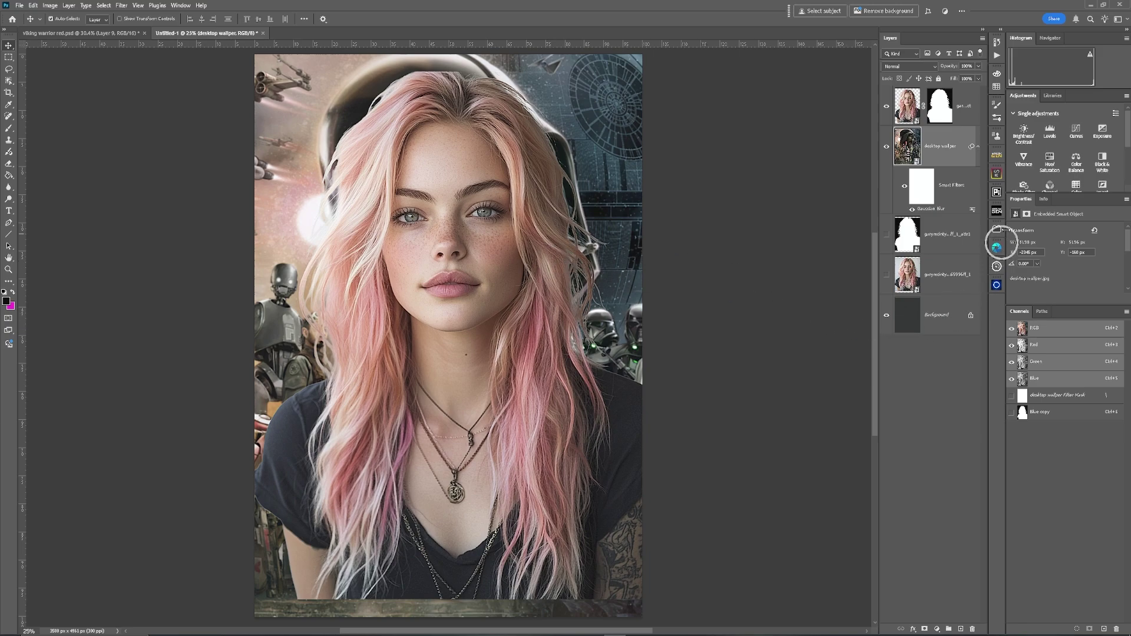
left_click_drag(952, 152, 952, 253)
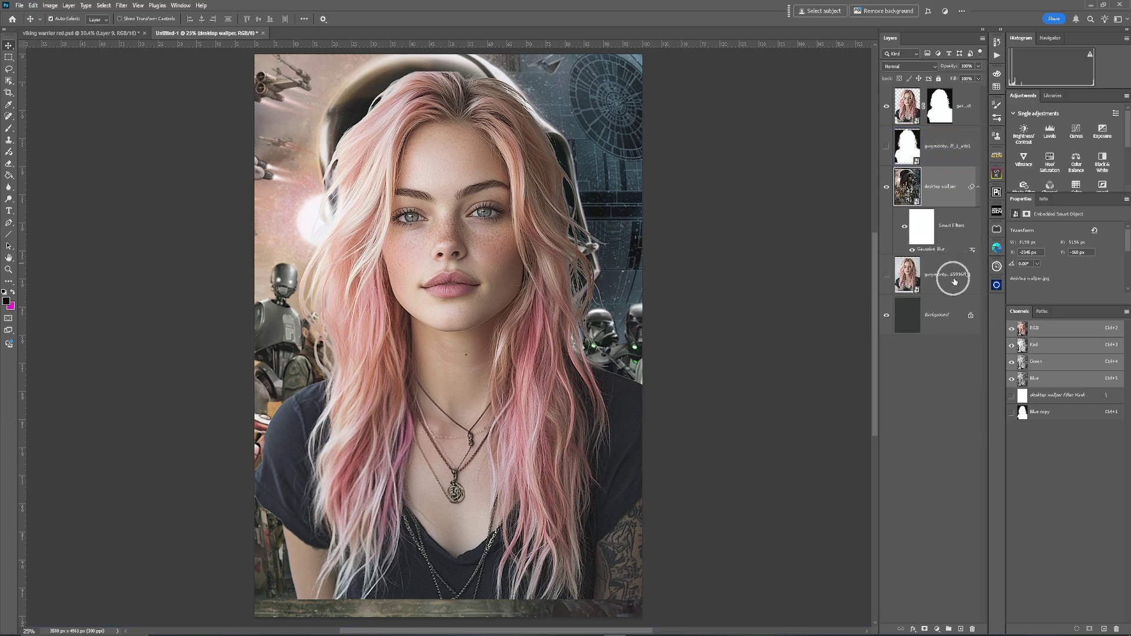
left_click(980, 116)
- Stretch the portrait layer to about 107.55% height so it reaches the canvas bottom
mouse_move(979, 113)
left_mouse_down()
mouse_move(949, 184)
mouse_move(962, 106)
left_mouse_up()
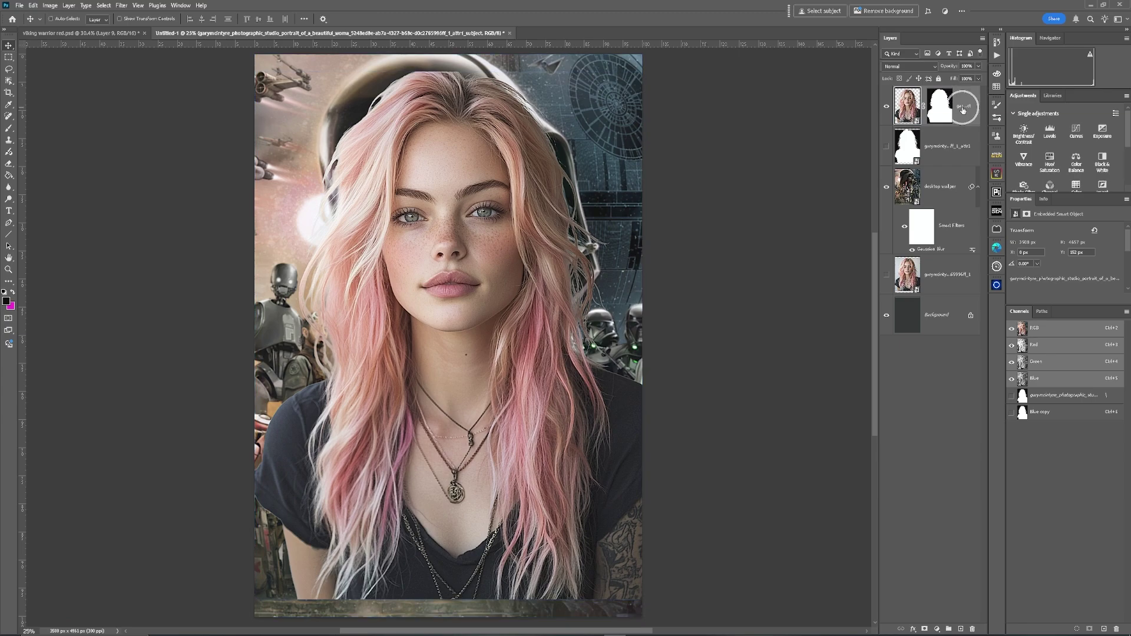
key("ctrl+t")
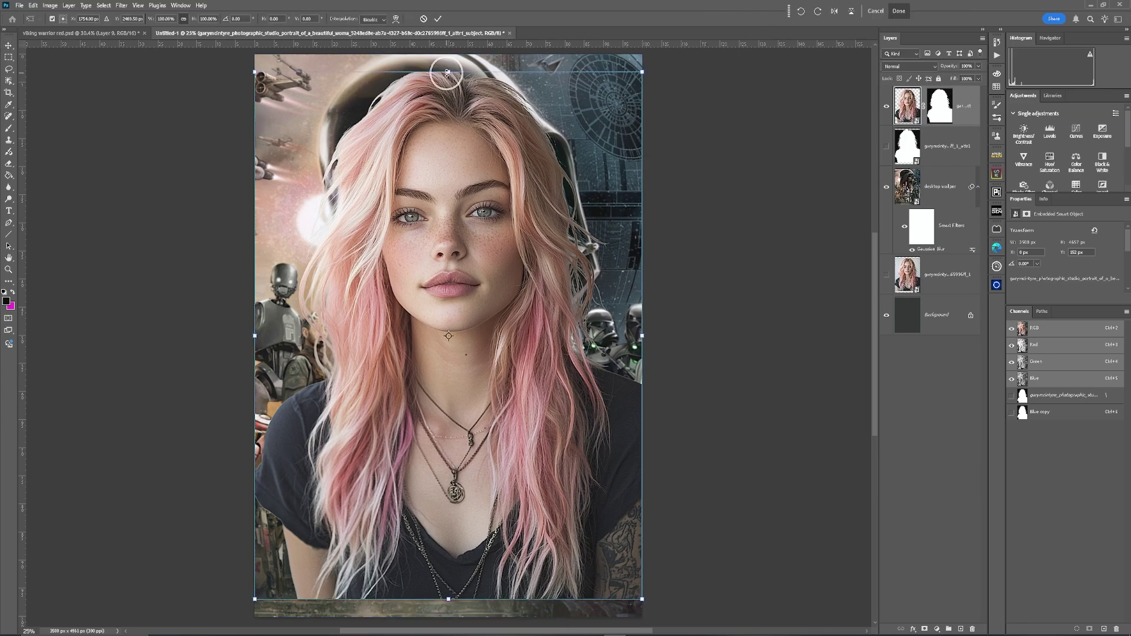
left_click_drag(447, 73, 451, 52)
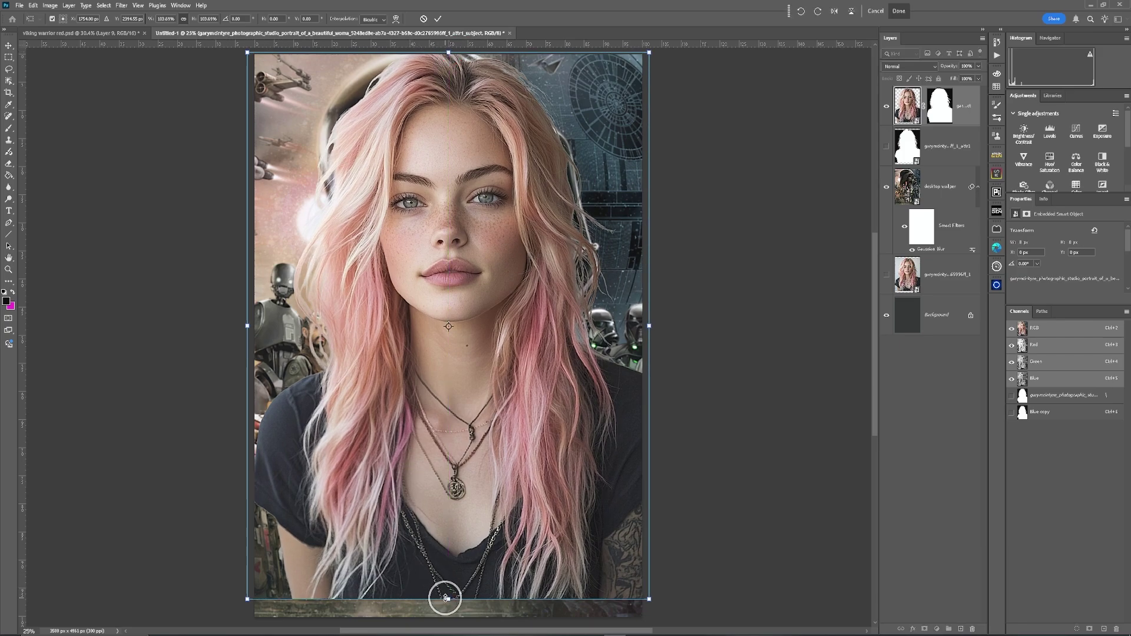
left_click_drag(445, 598, 448, 619)
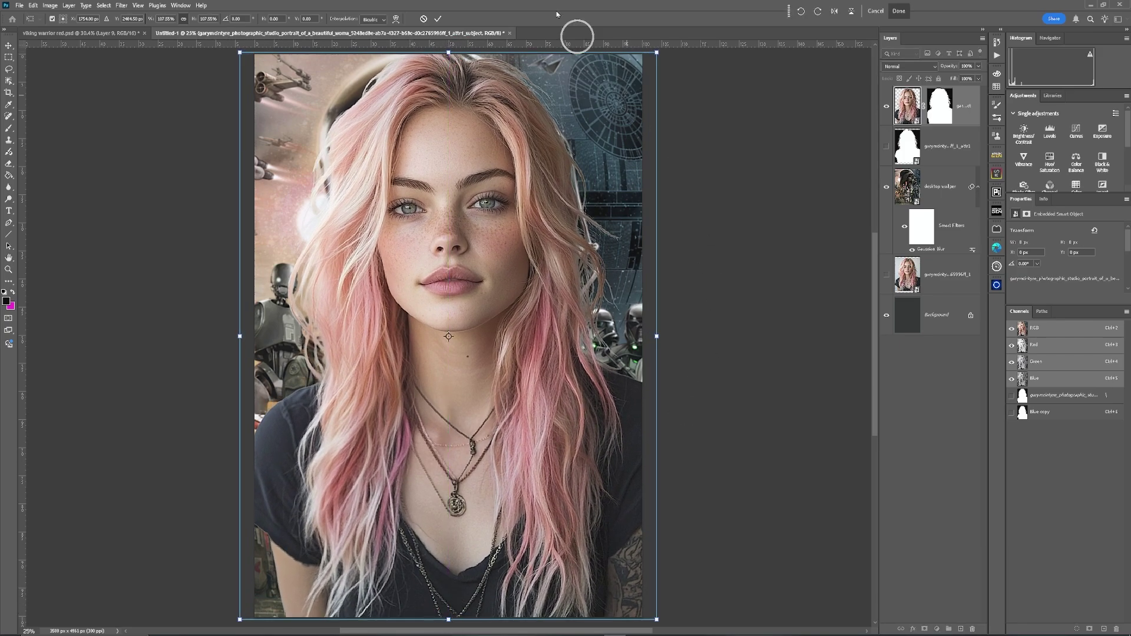
left_click(437, 19)
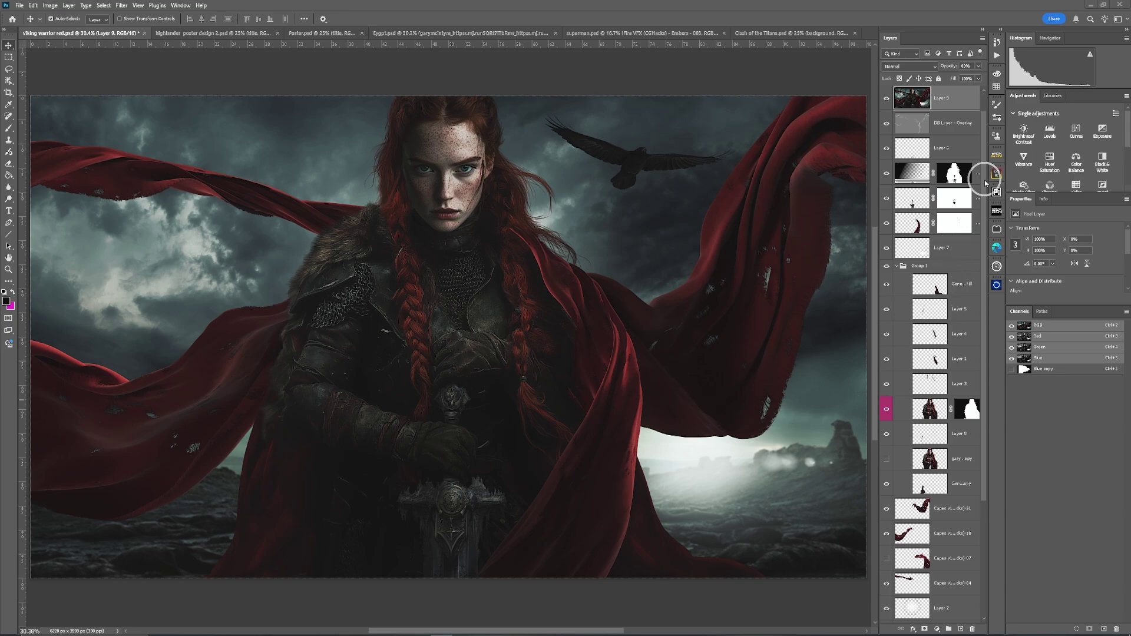
- In the viking warrior composite, toggle the teal grade Layer 9 and warrior layer off and back on
left_click(985, 201)
left_click_drag(984, 209, 978, 410)
left_click_drag(981, 356, 981, 235)
left_click(884, 406)
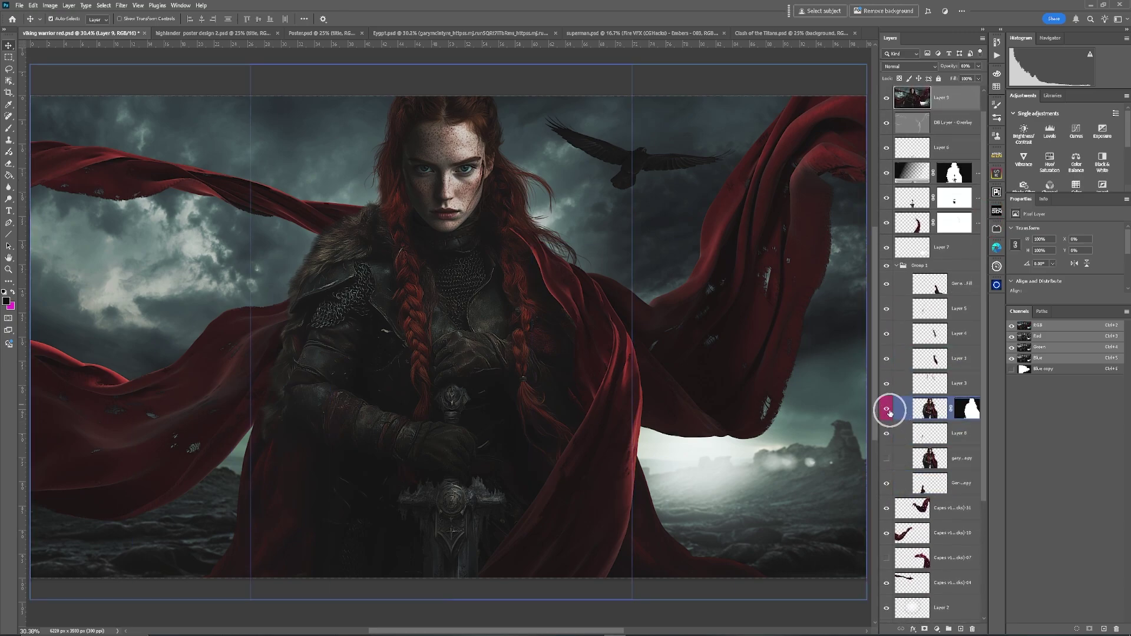
left_click(886, 98)
left_click(887, 411)
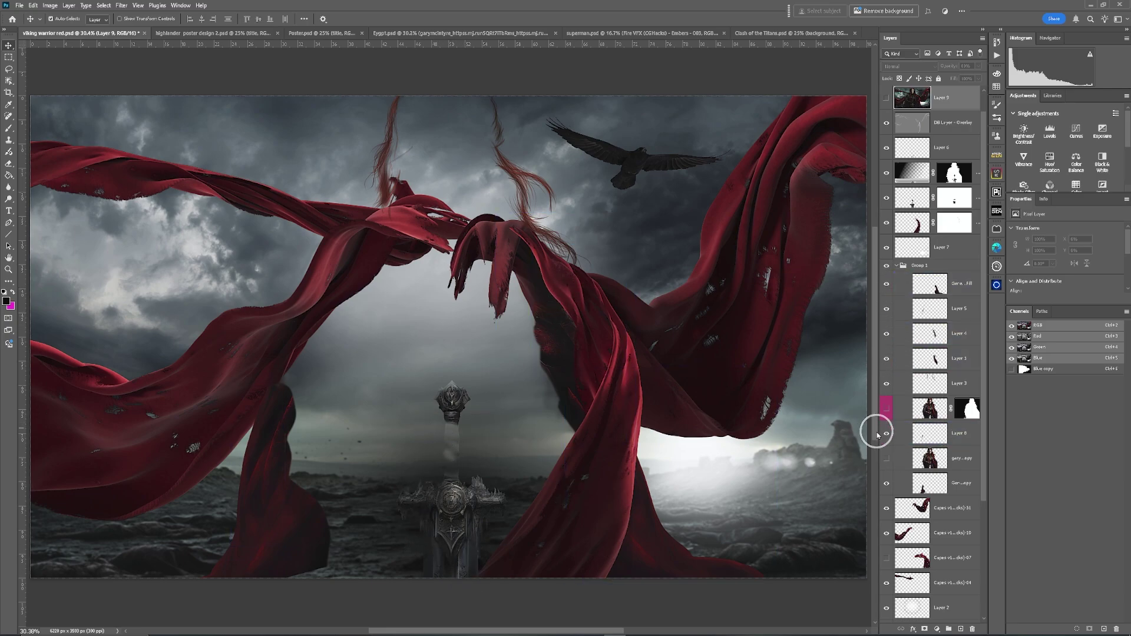
left_click(890, 408)
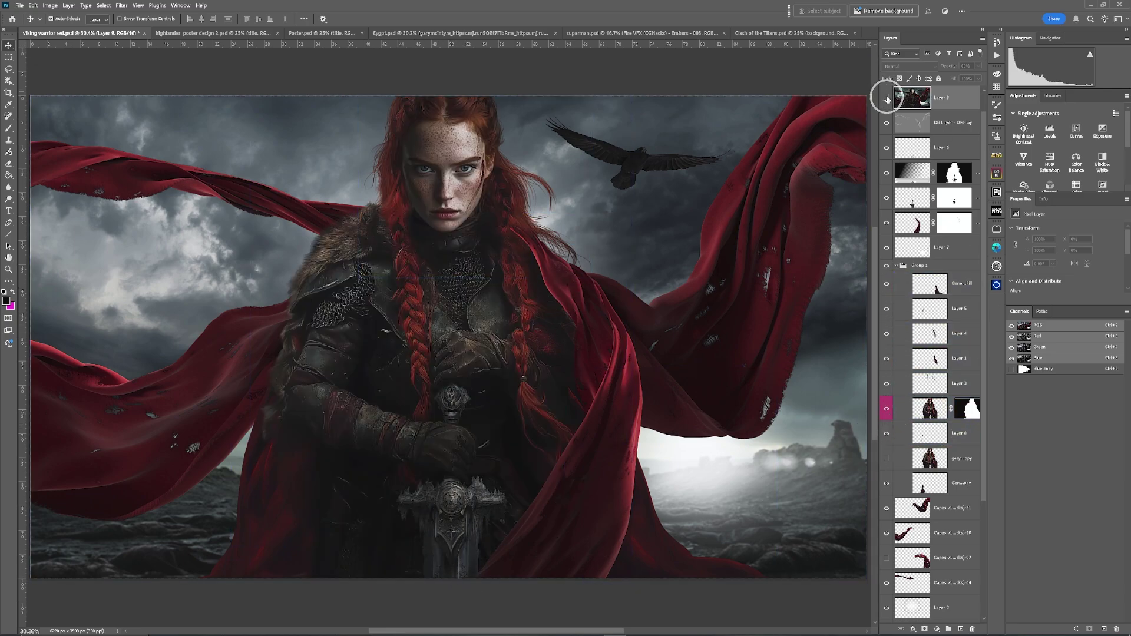
left_click(887, 98)
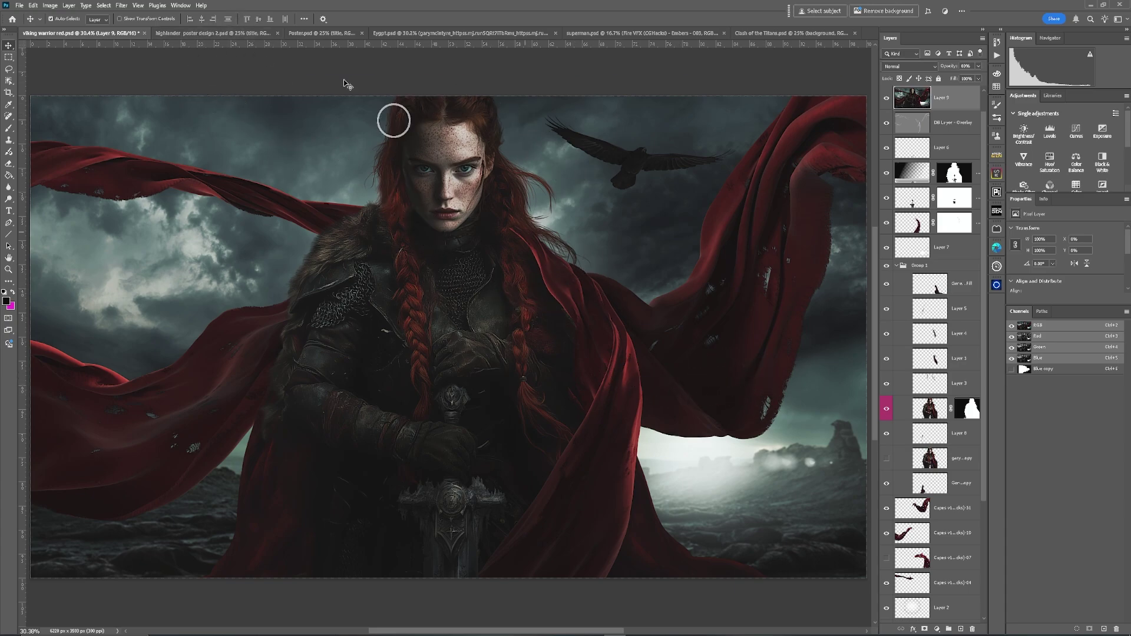
- Inspect the glow and lightning layers in the Highlander Poster.psd, then bring up Egypt.psd
left_click(321, 34)
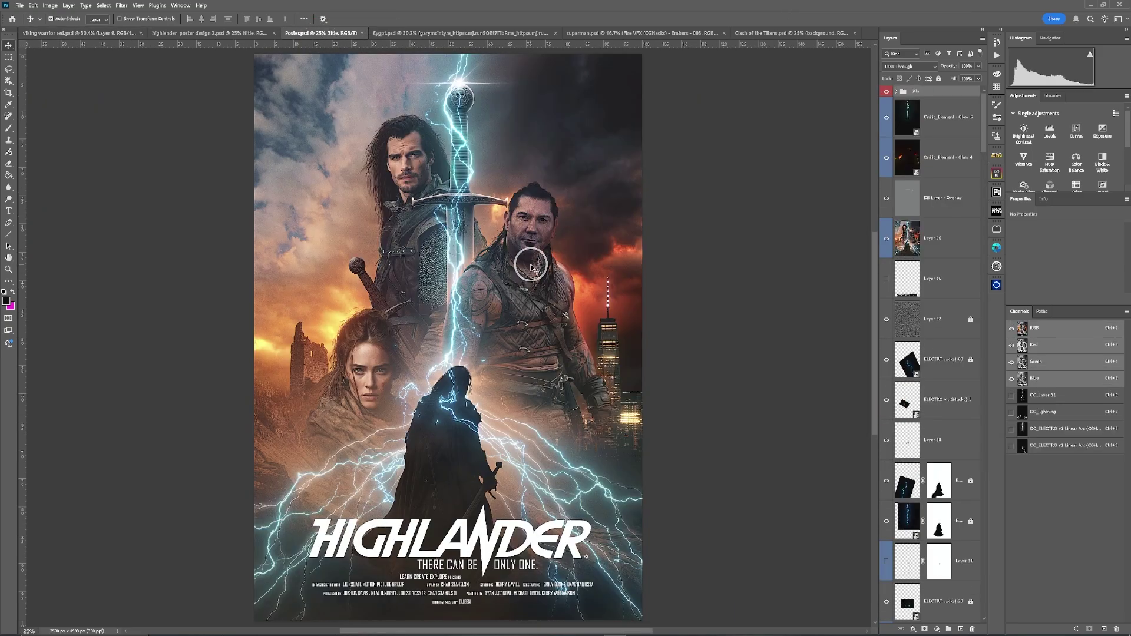
left_click(910, 127)
left_click(934, 598)
left_click(921, 417)
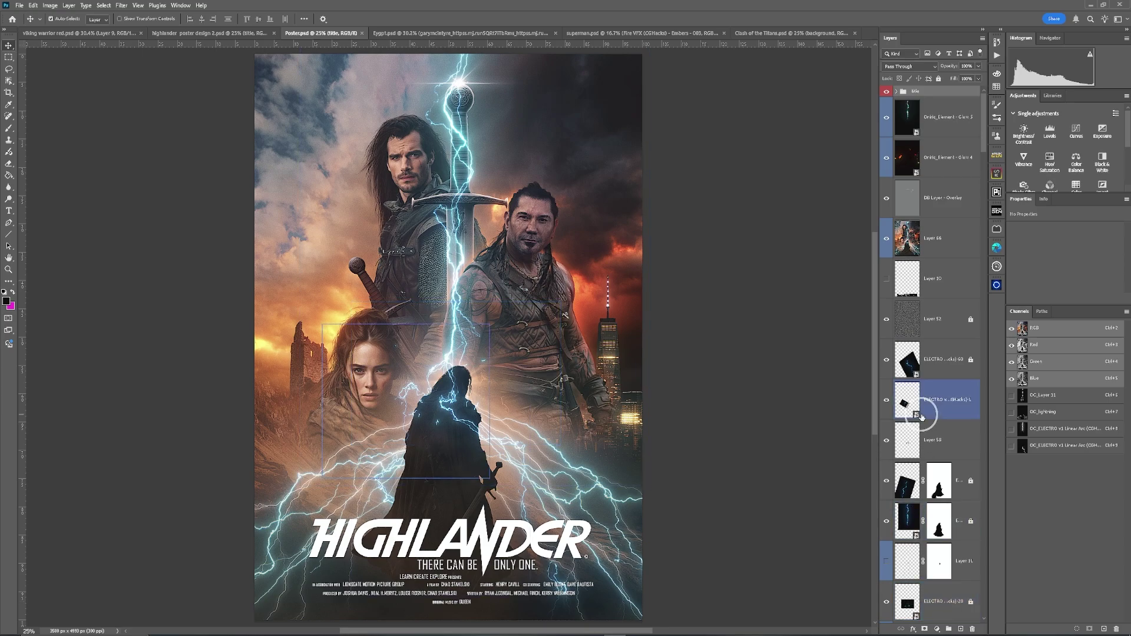
left_click(765, 377)
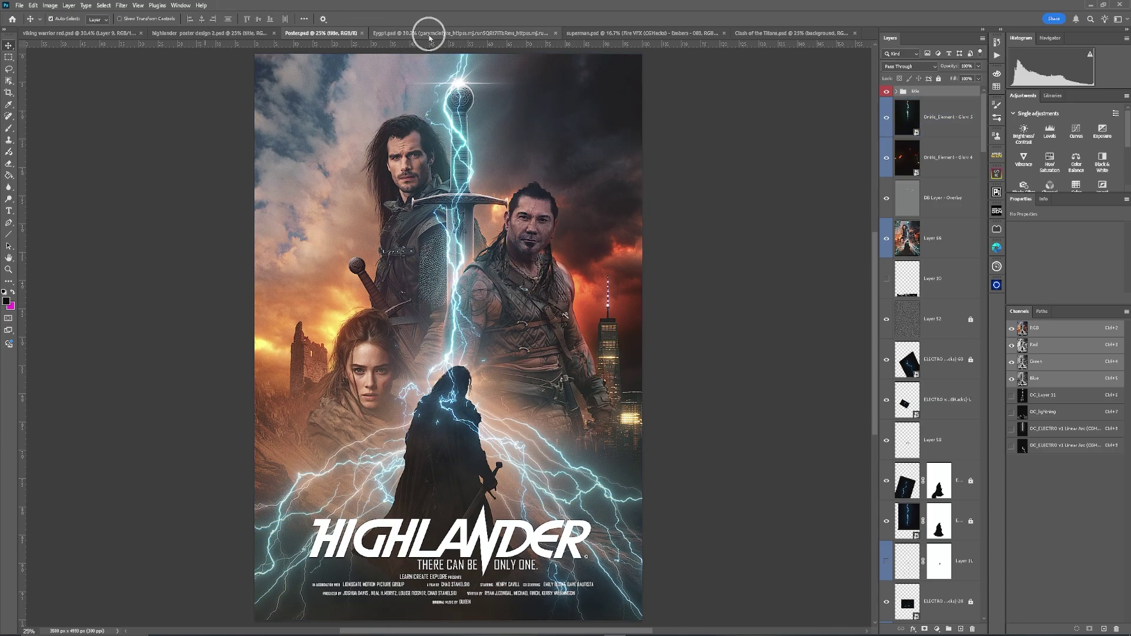
left_click(429, 35)
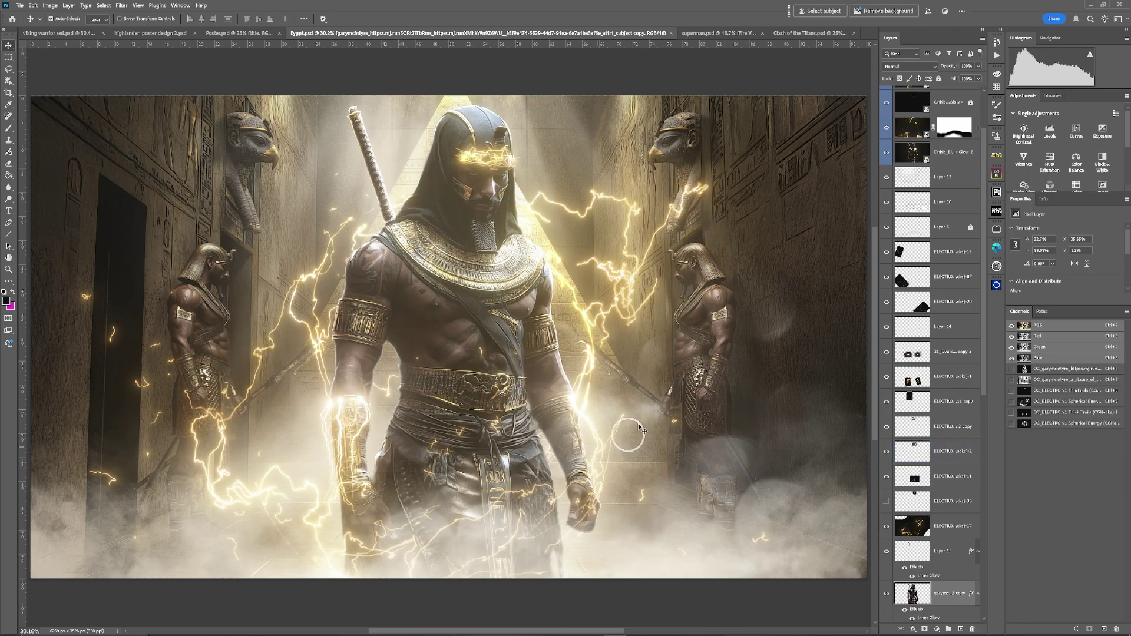
- Inspect the lightning and pharaoh figure mask layers in Egypt.psd, then bring up superman.psd
left_click(922, 476)
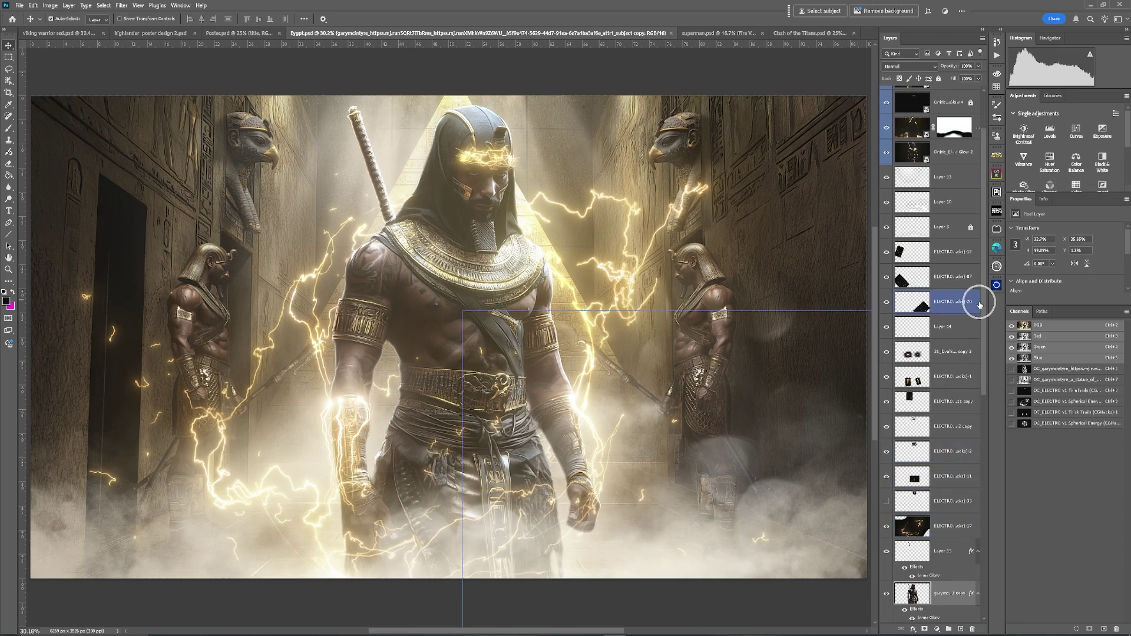
left_click_drag(979, 302, 982, 477)
left_click(978, 477)
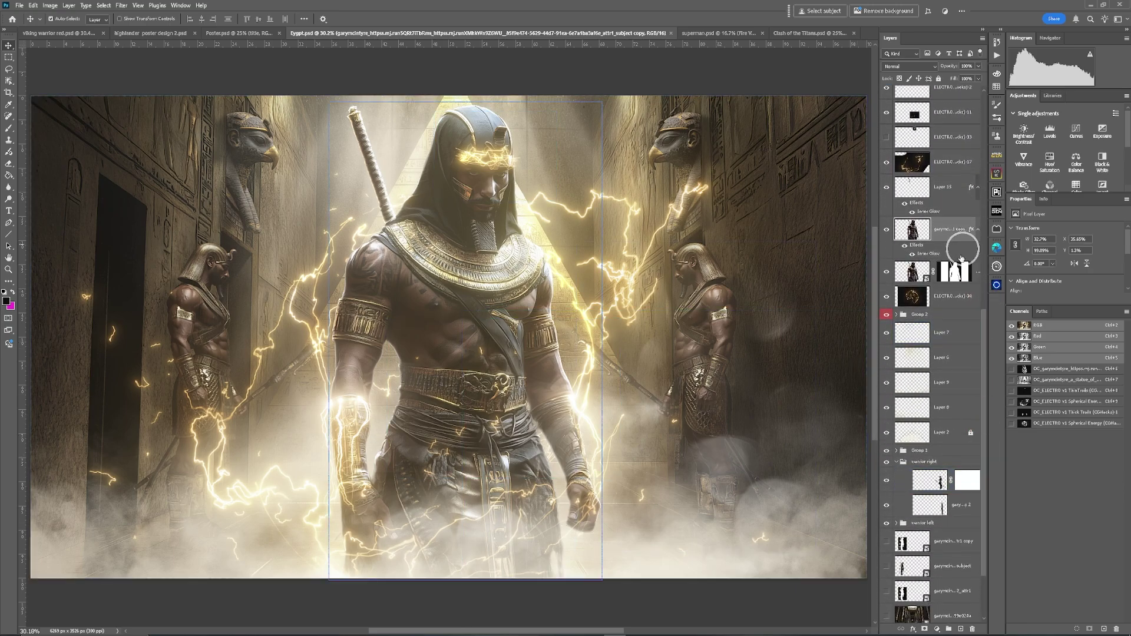
left_click(966, 273)
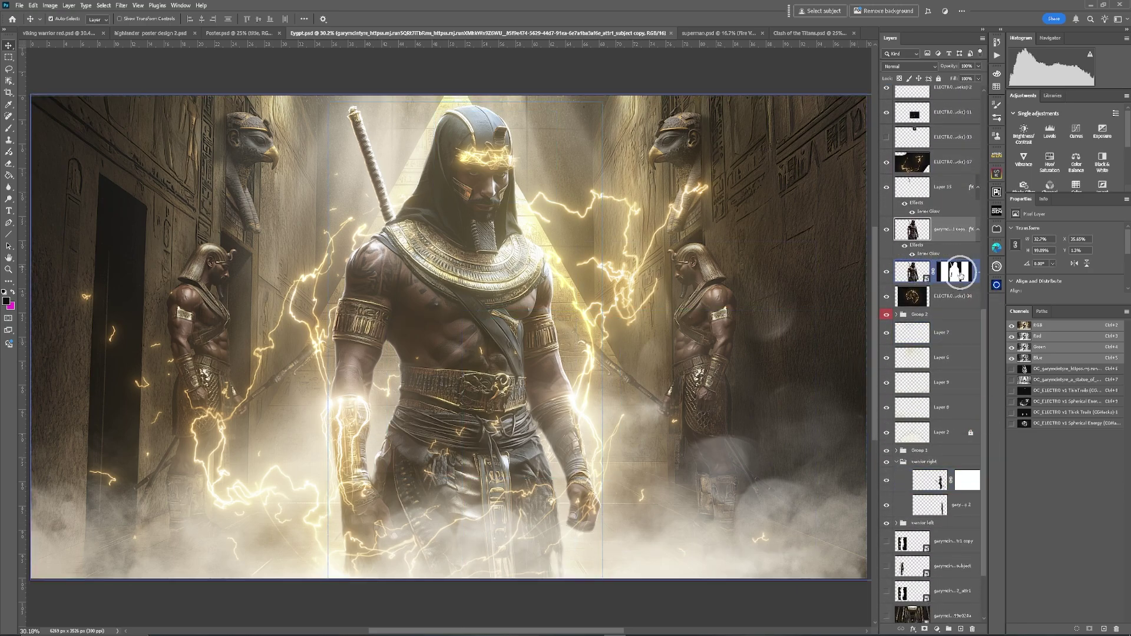
left_click(641, 150)
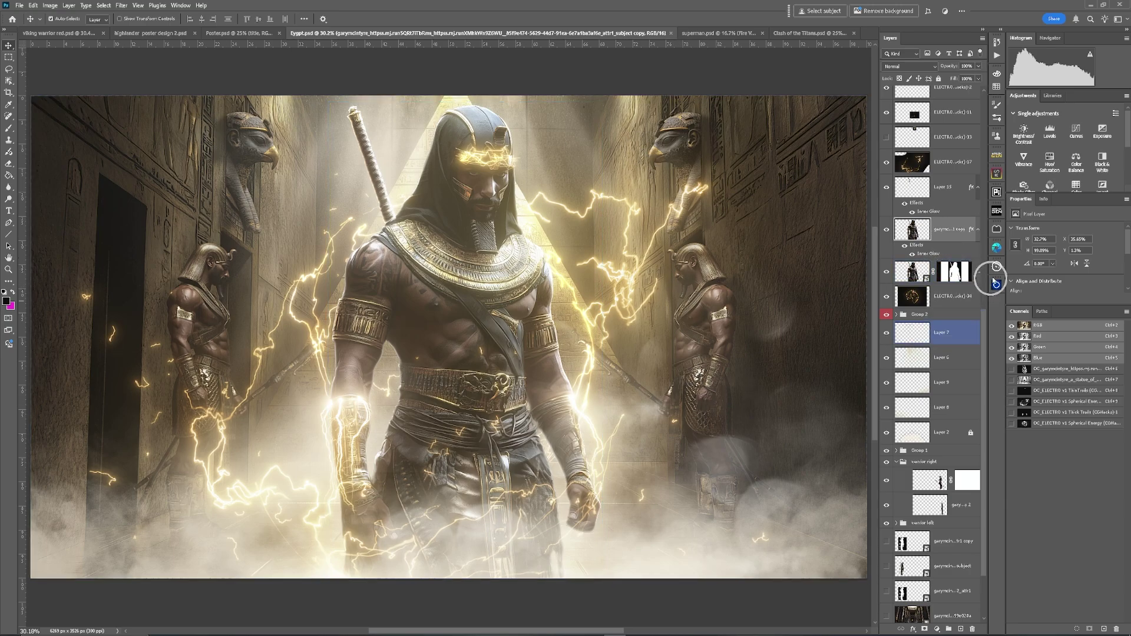
left_click(956, 273)
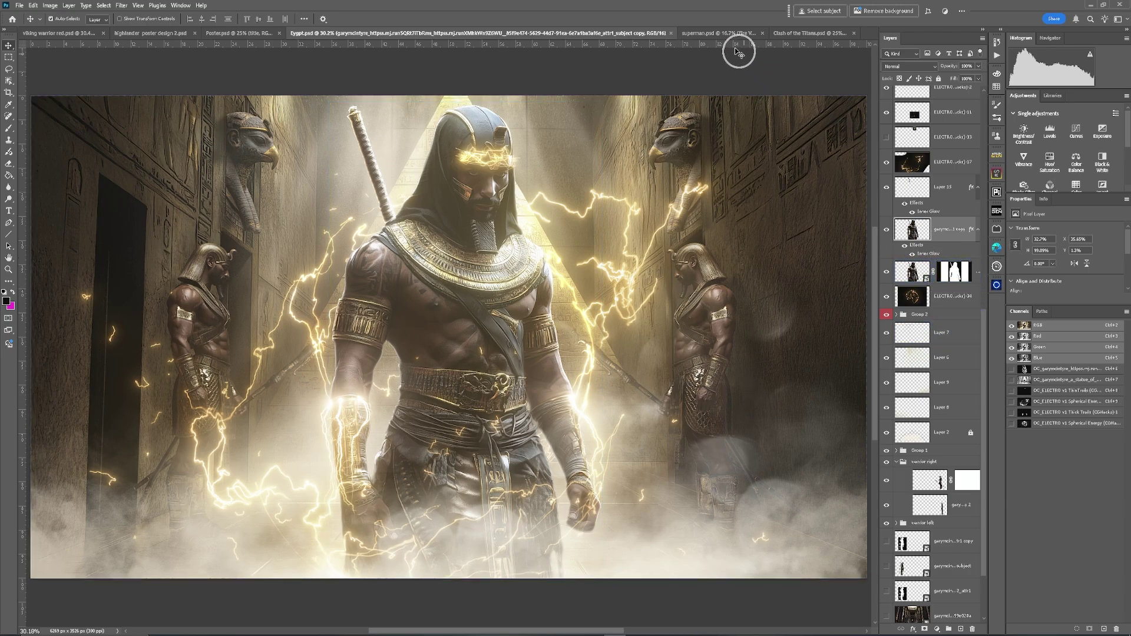
left_click(730, 34)
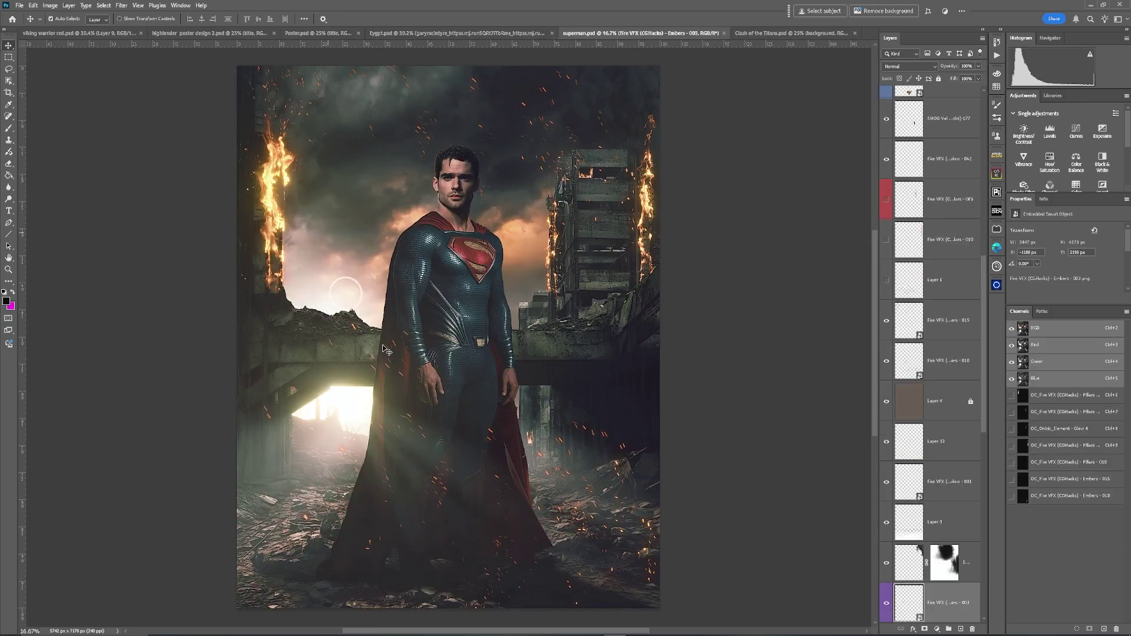
left_click(789, 33)
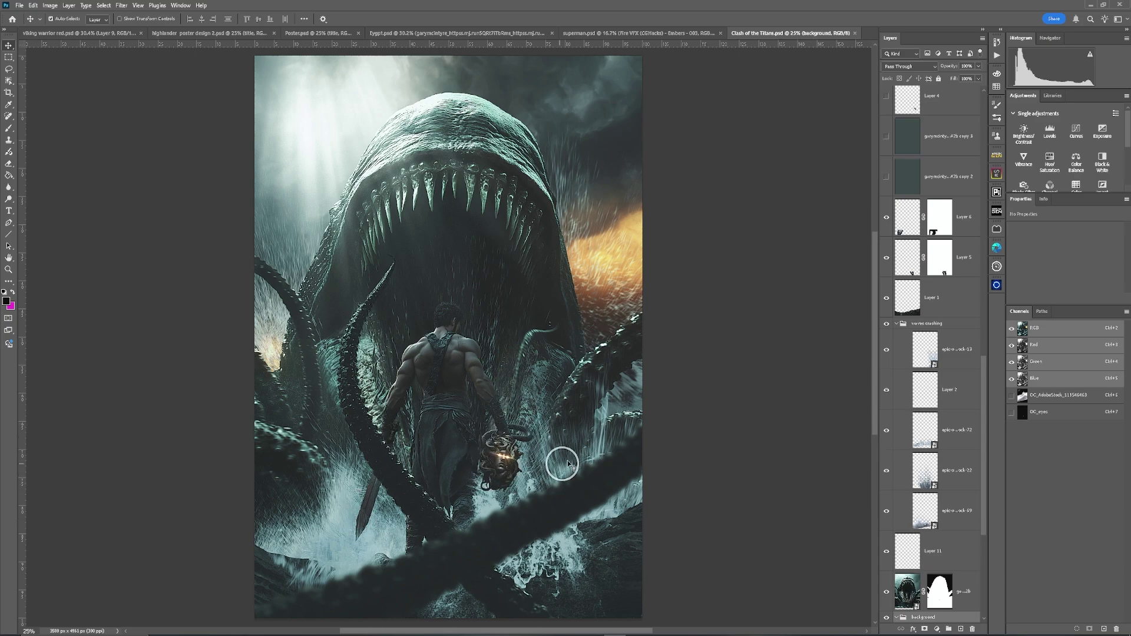
left_click(646, 33)
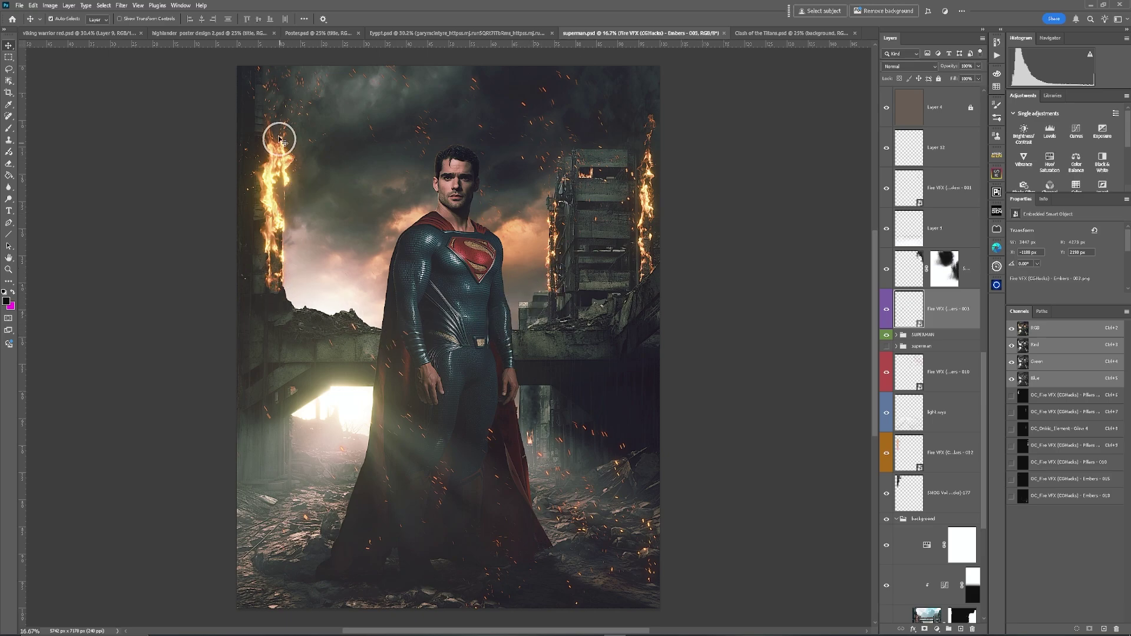
- Paint the left ruined column's flames higher, then select Layer 31 in the background group
mouse_move(279, 139)
left_mouse_down()
mouse_move(265, 93)
mouse_move(286, 172)
mouse_move(273, 270)
mouse_move(297, 311)
left_mouse_up()
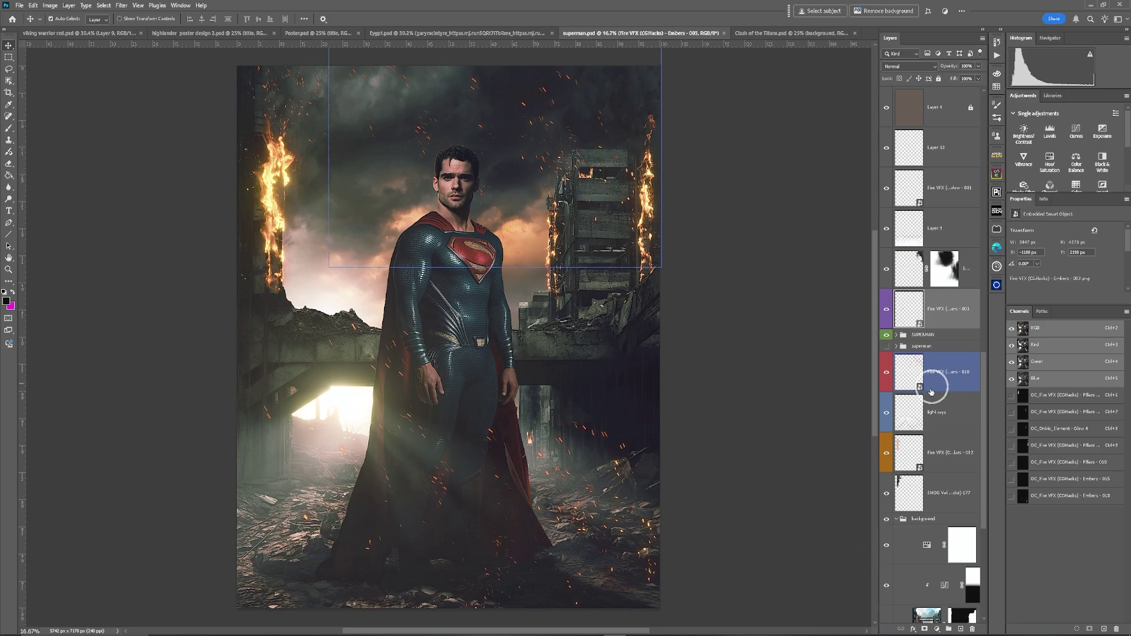
left_click_drag(980, 392, 982, 483)
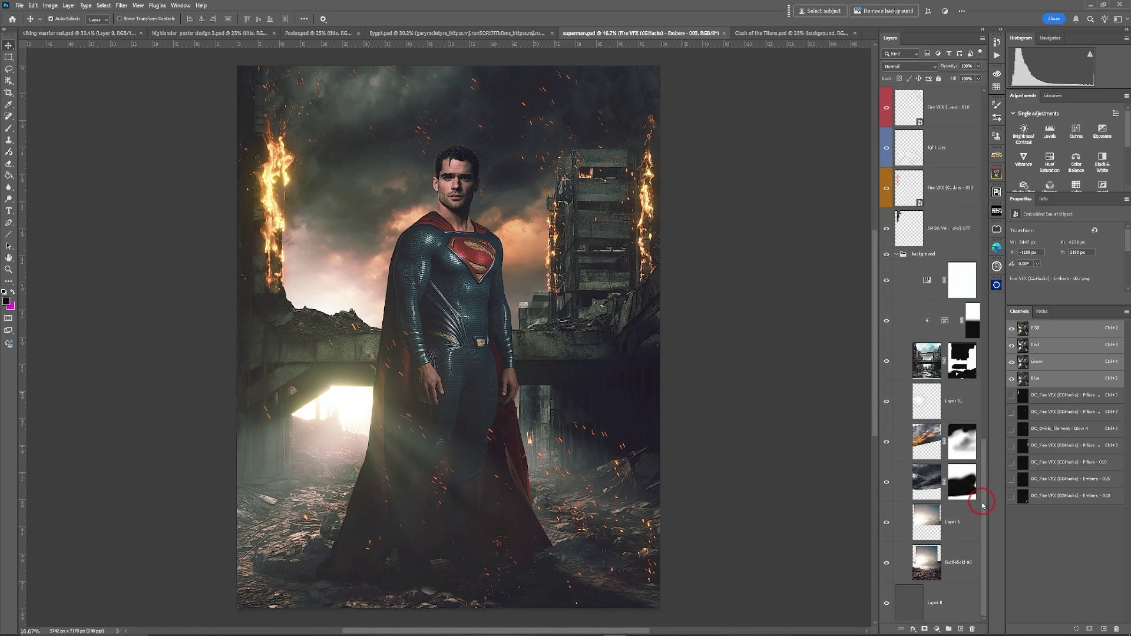
left_click(975, 401)
left_click(966, 377)
left_click(899, 394)
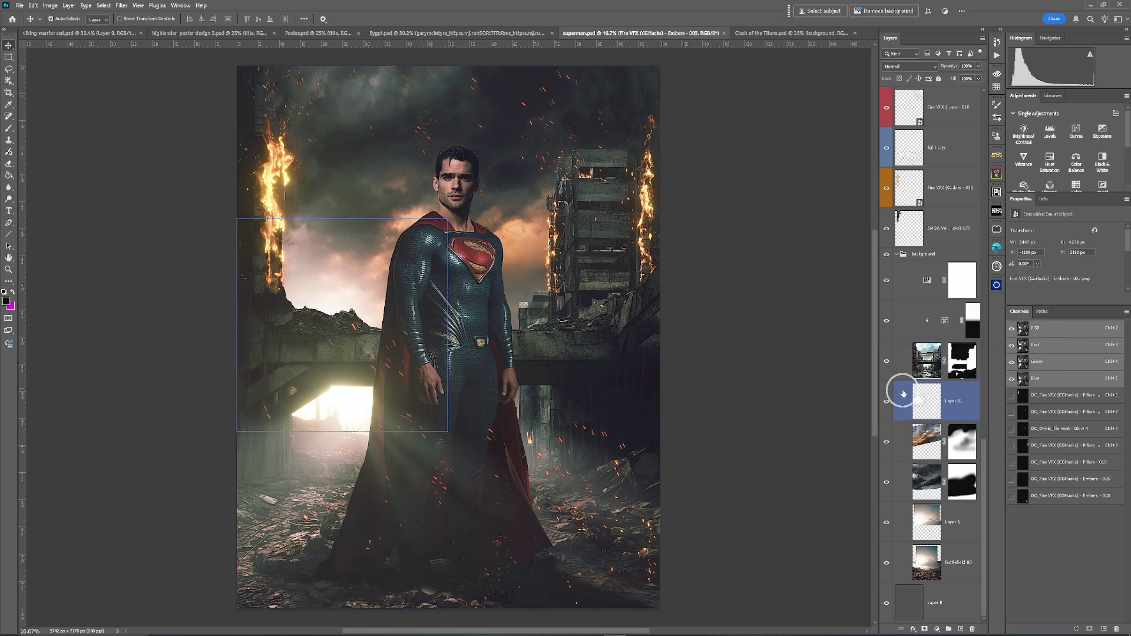